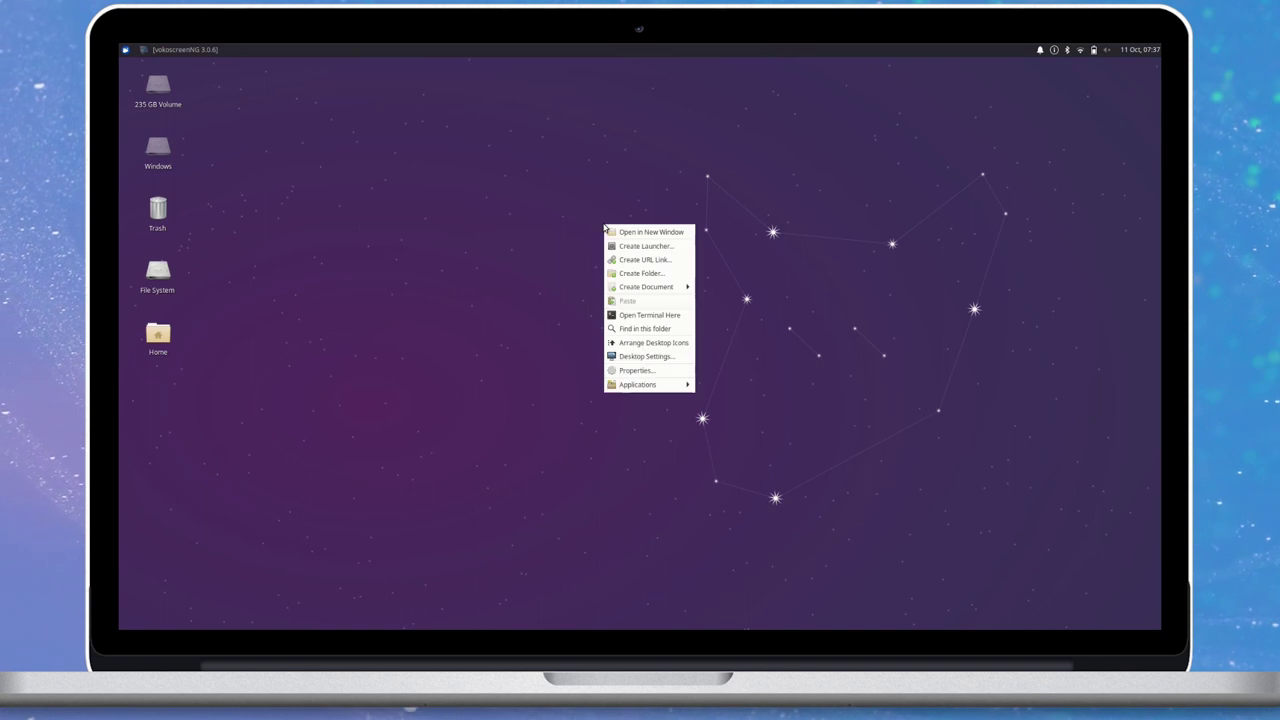
Open Desktop Settings and widen the dialog to show more wallpaper thumbnails.
{"action": "left_click", "coordinate": [648, 364]}
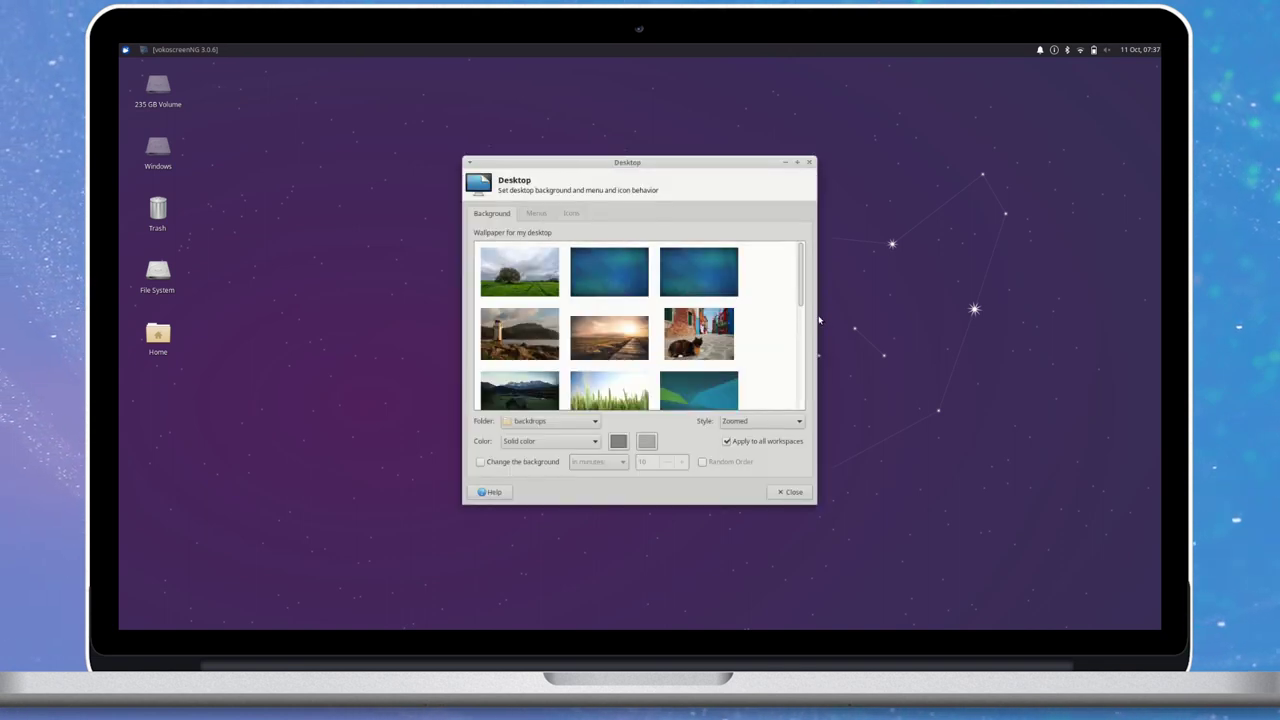
{"action": "left_click_drag", "start_coordinate": [812, 315], "coordinate": [952, 316]}
{"action": "scroll", "coordinate": [690, 320], "scroll_direction": "down", "scroll_amount": 2}
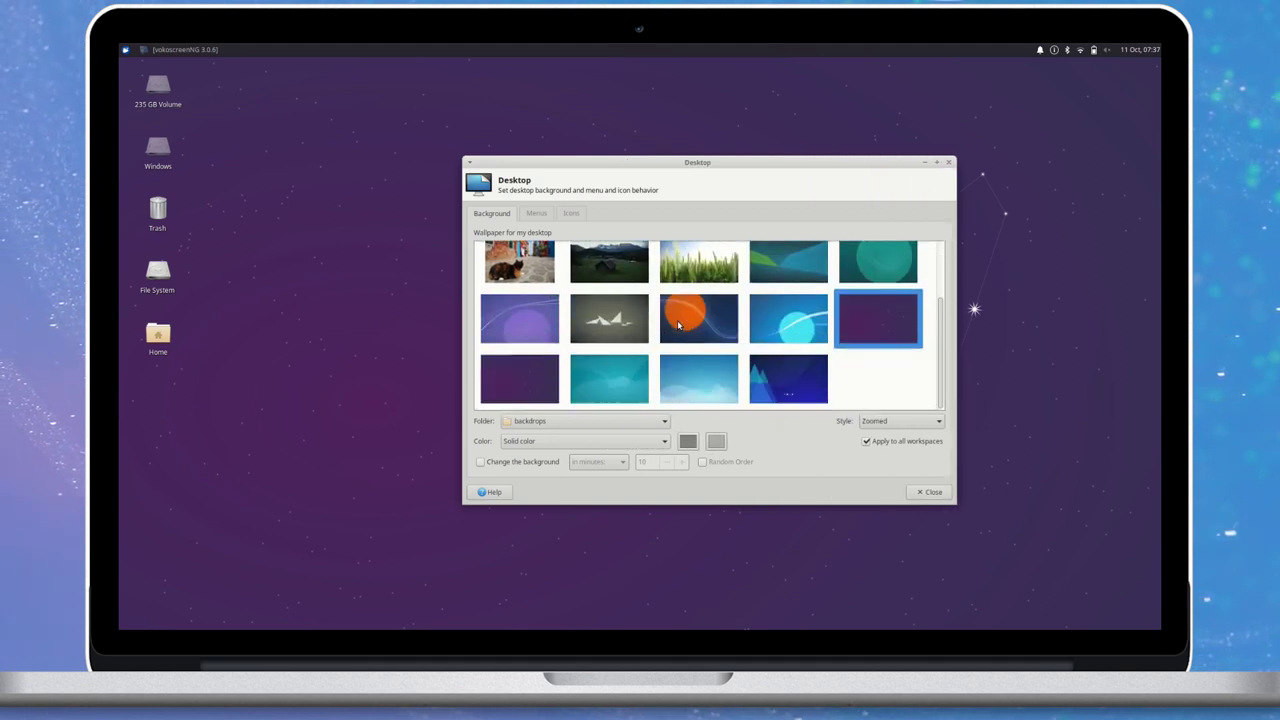
Preview the grey mountains, orange sun and light-blue waves backdrops, then keep the purple constellation and close.
{"action": "left_click", "coordinate": [622, 318]}
{"action": "left_click", "coordinate": [695, 318]}
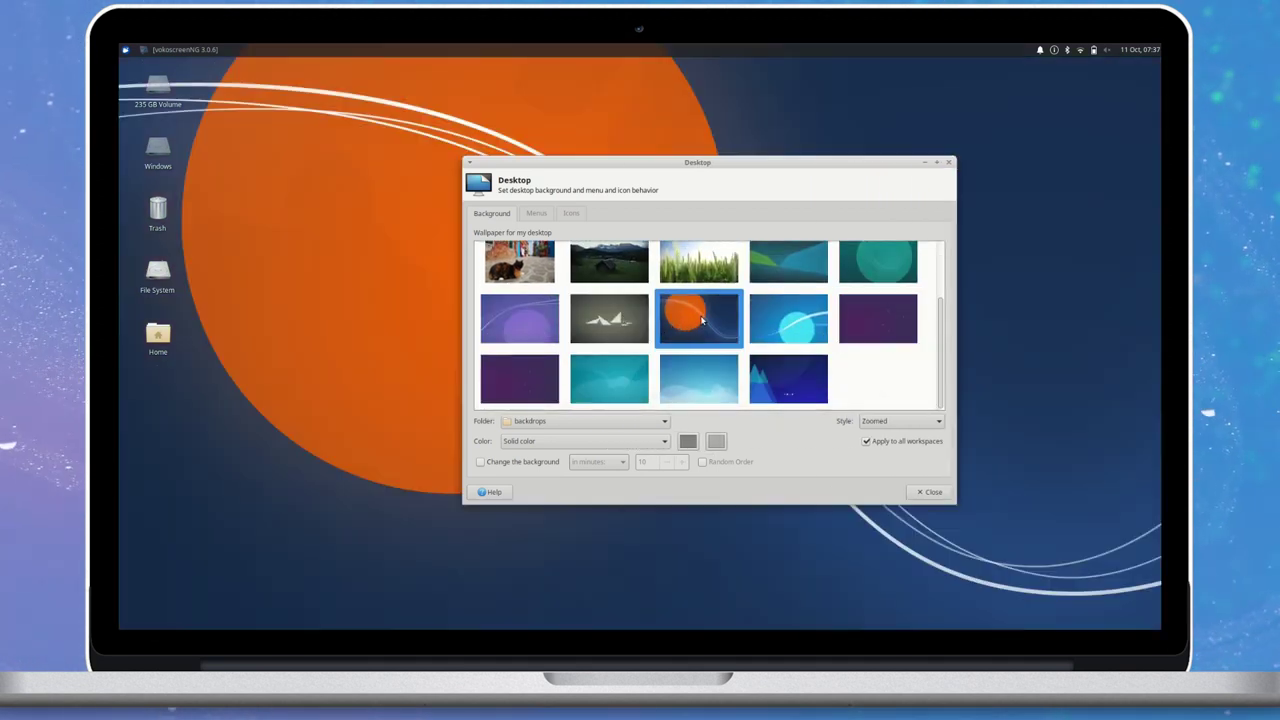
{"action": "left_click", "coordinate": [705, 372]}
{"action": "left_click", "coordinate": [880, 325]}
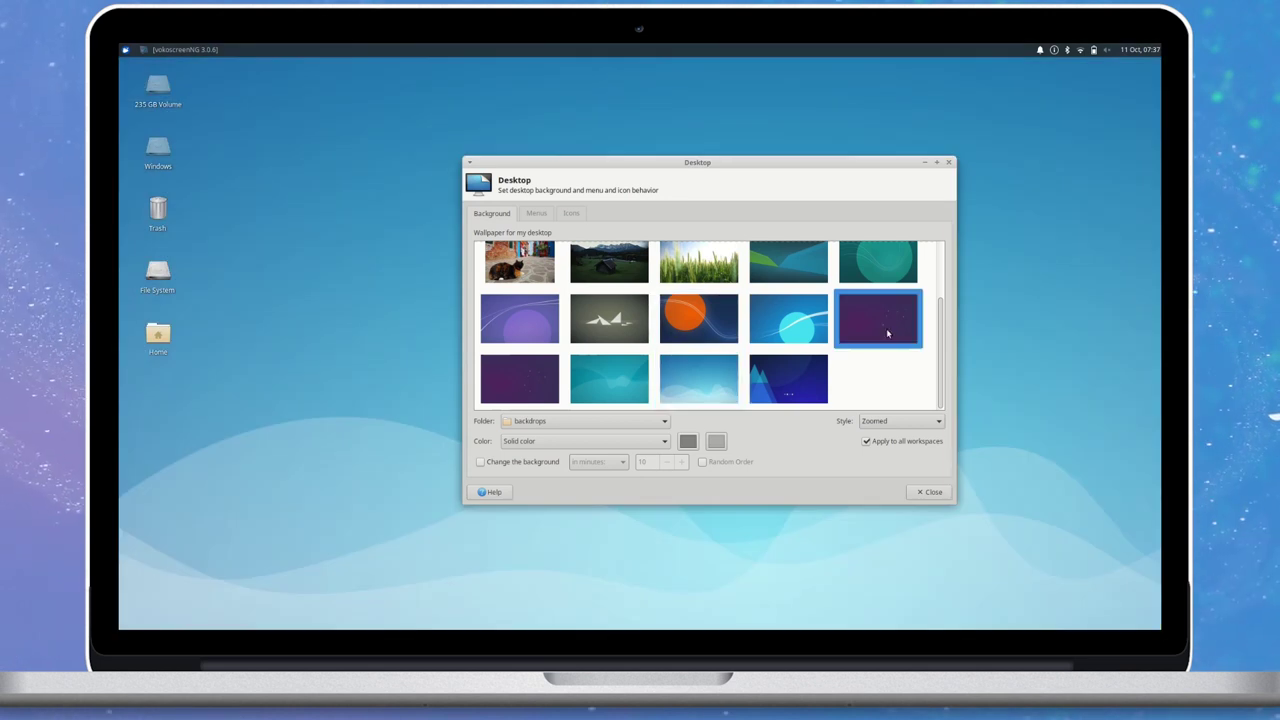
{"action": "left_click", "coordinate": [546, 381]}
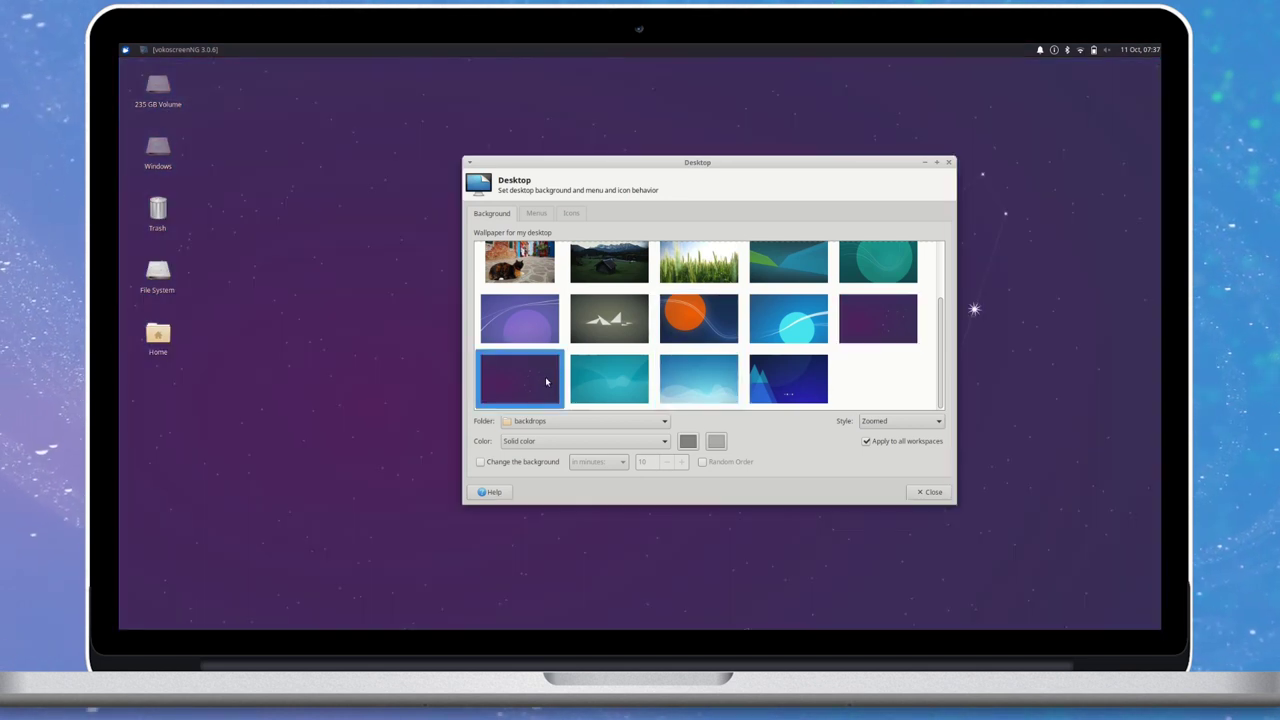
{"action": "left_click", "coordinate": [929, 491]}
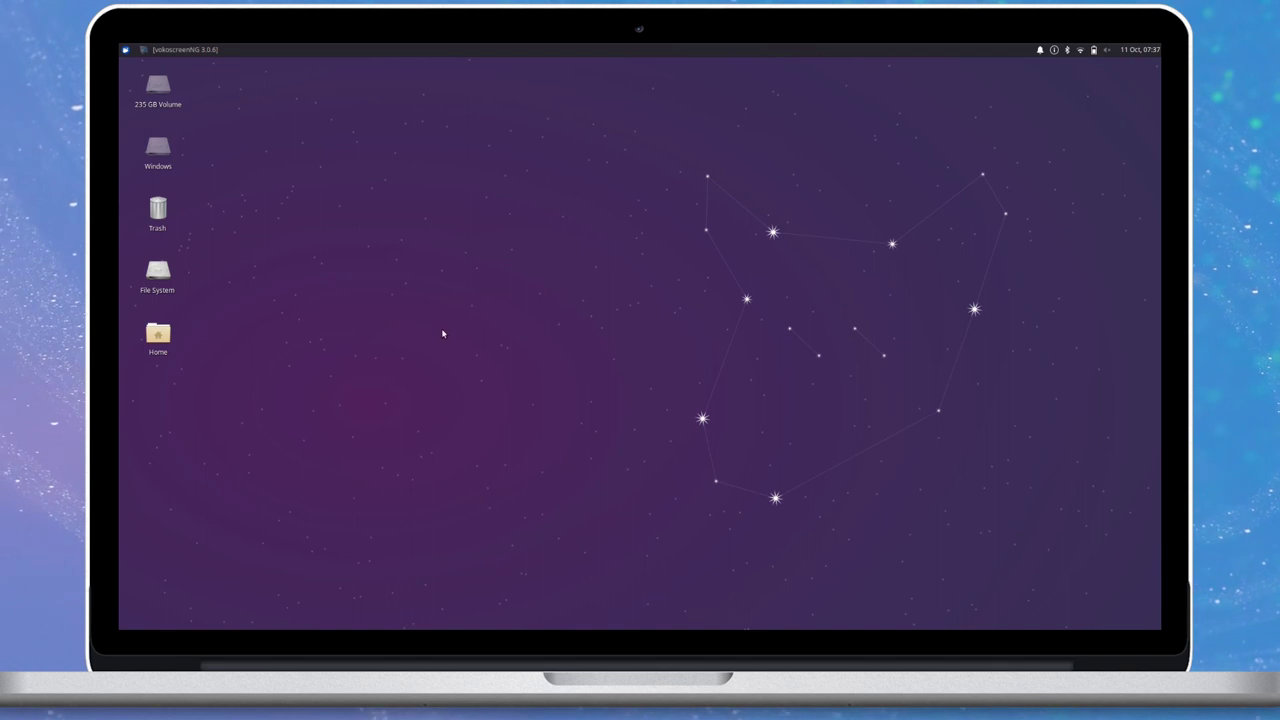
{"action": "left_click", "coordinate": [1040, 50]}
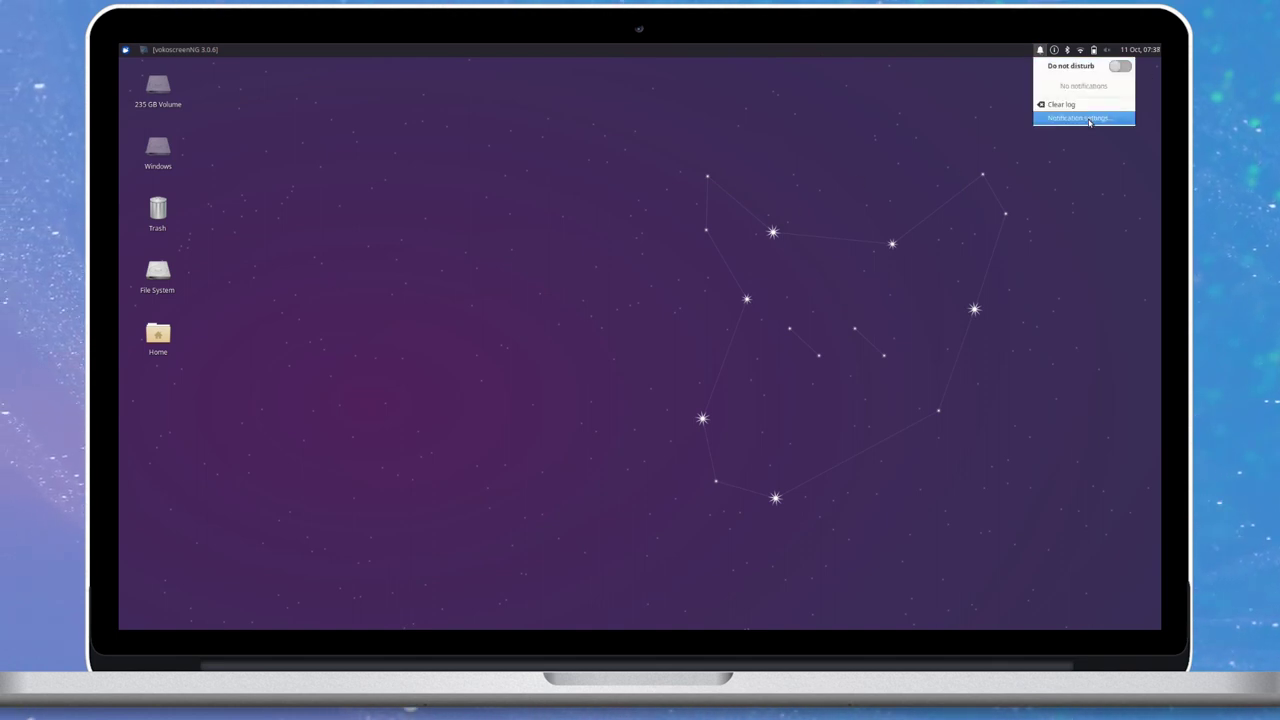
{"action": "left_click", "coordinate": [1054, 49]}
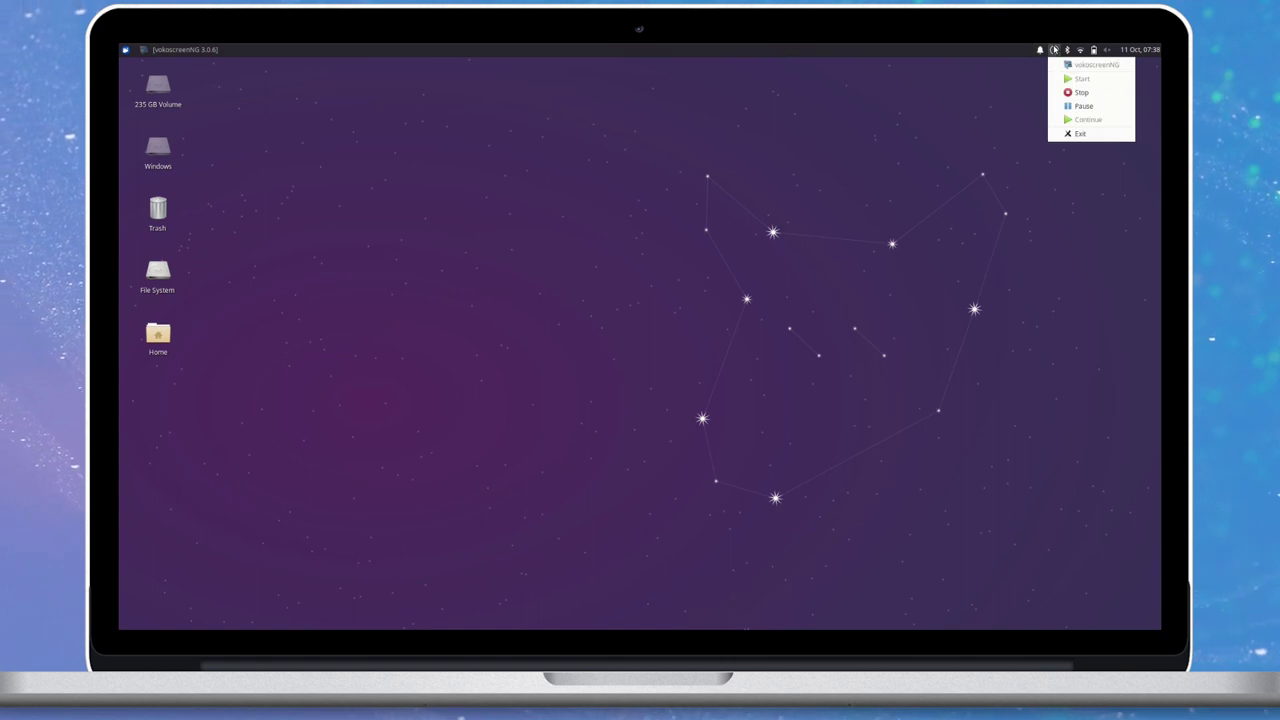
{"action": "left_click", "coordinate": [1054, 49]}
{"action": "left_click", "coordinate": [1067, 49]}
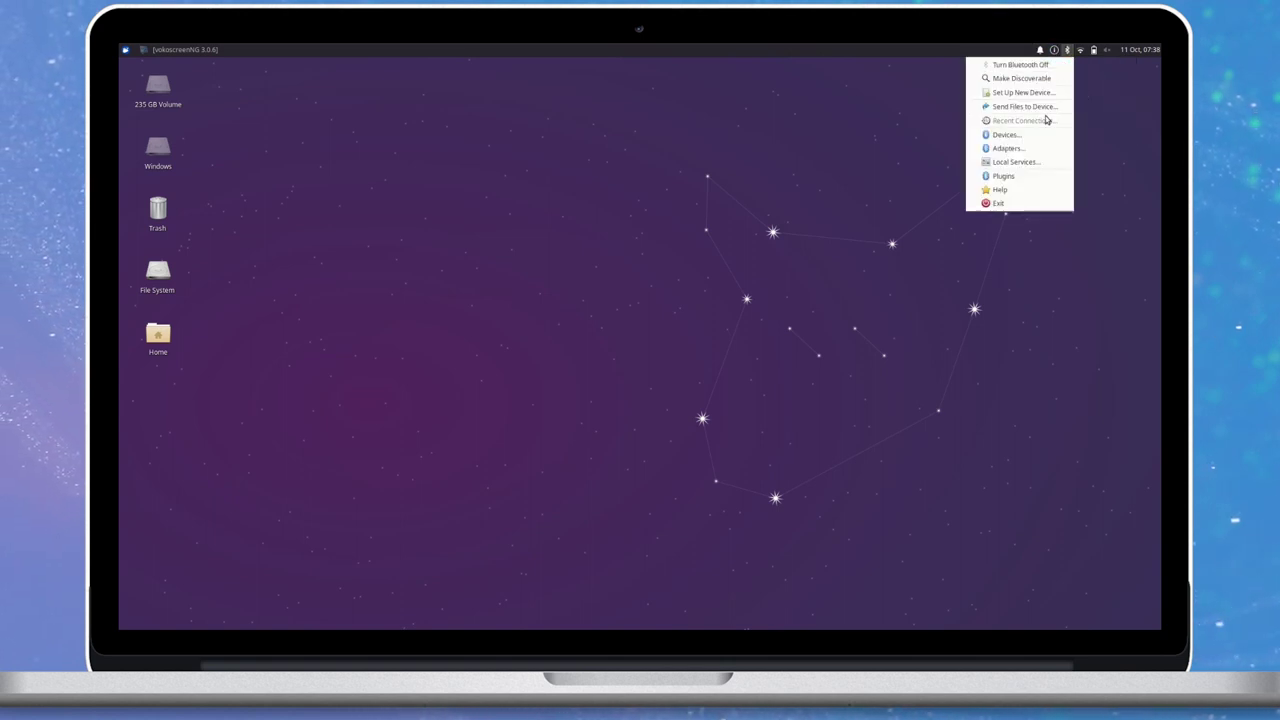
{"action": "left_click", "coordinate": [1079, 50]}
{"action": "left_click", "coordinate": [1081, 50]}
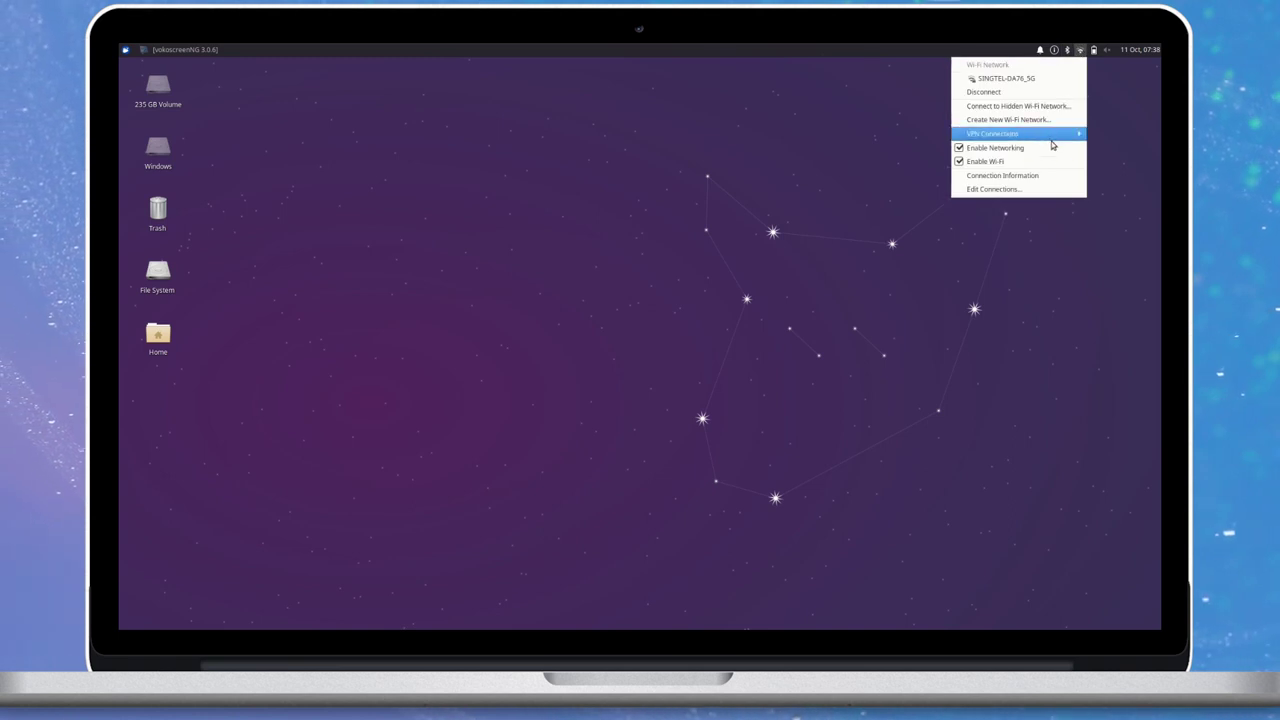
{"action": "left_click", "coordinate": [1094, 50]}
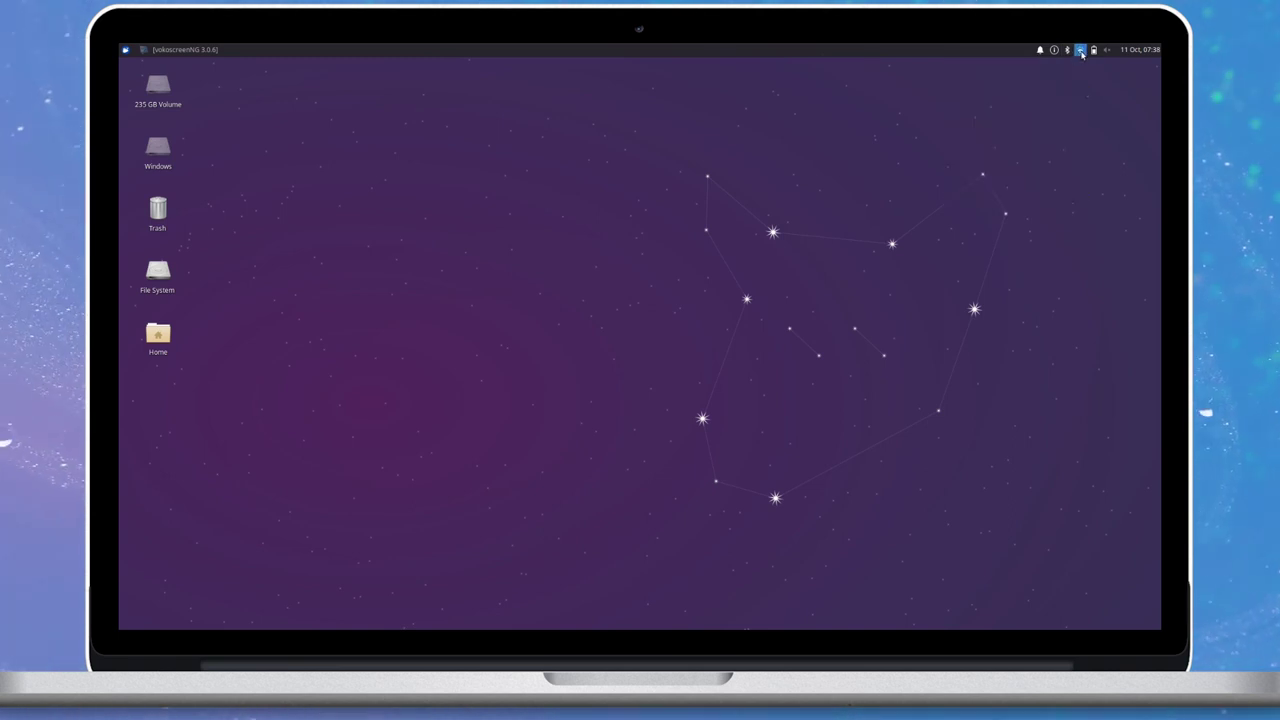
{"action": "left_click", "coordinate": [1094, 50]}
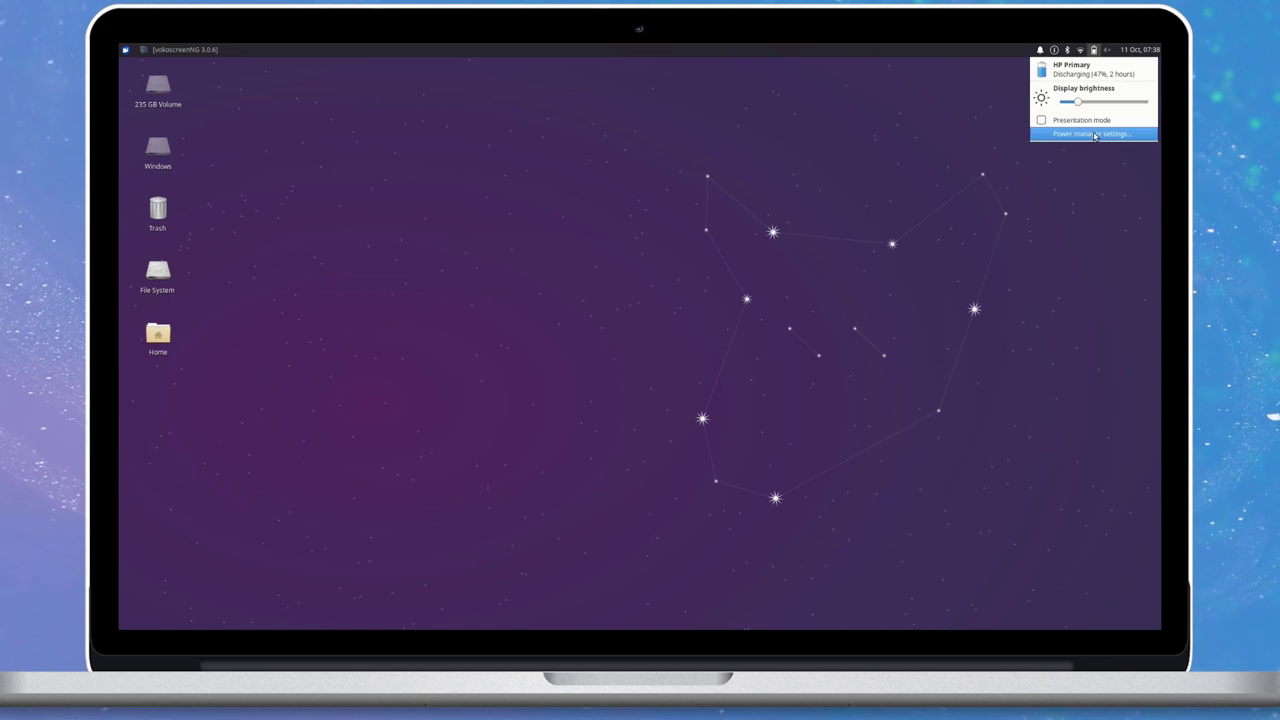
{"action": "left_click", "coordinate": [1094, 50]}
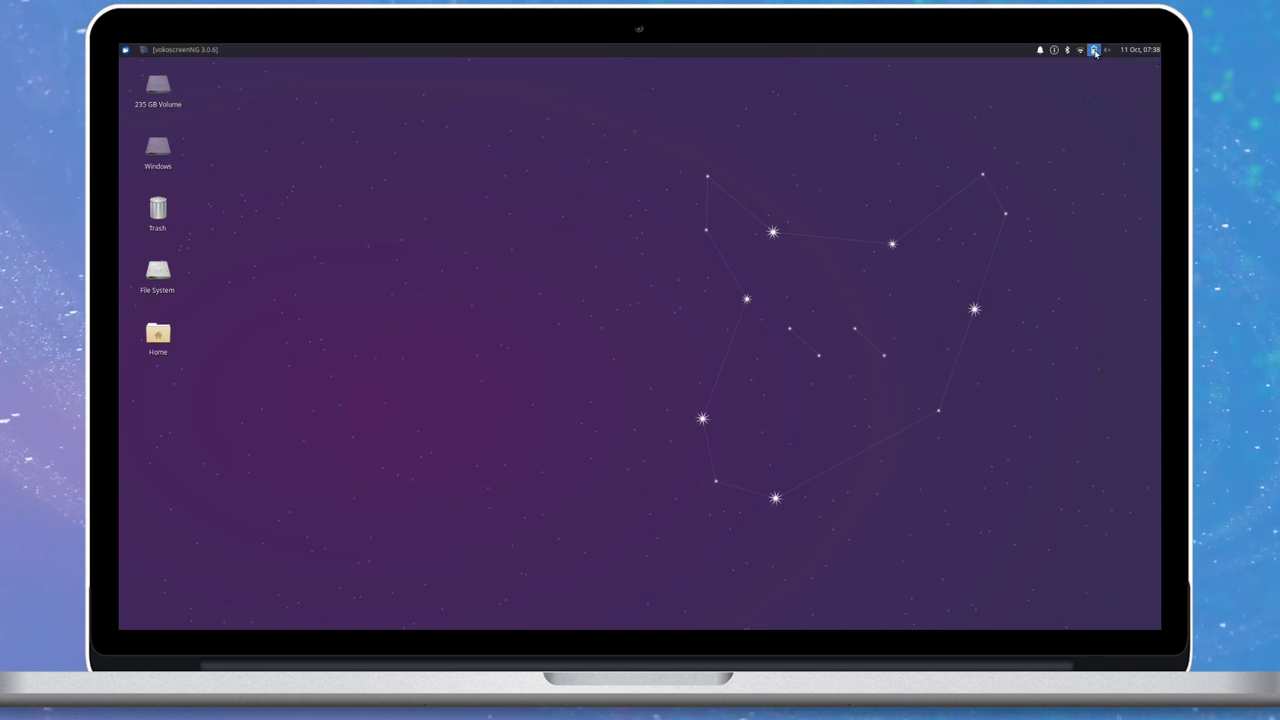
{"action": "left_click", "coordinate": [1145, 50]}
{"action": "left_click", "coordinate": [1145, 50]}
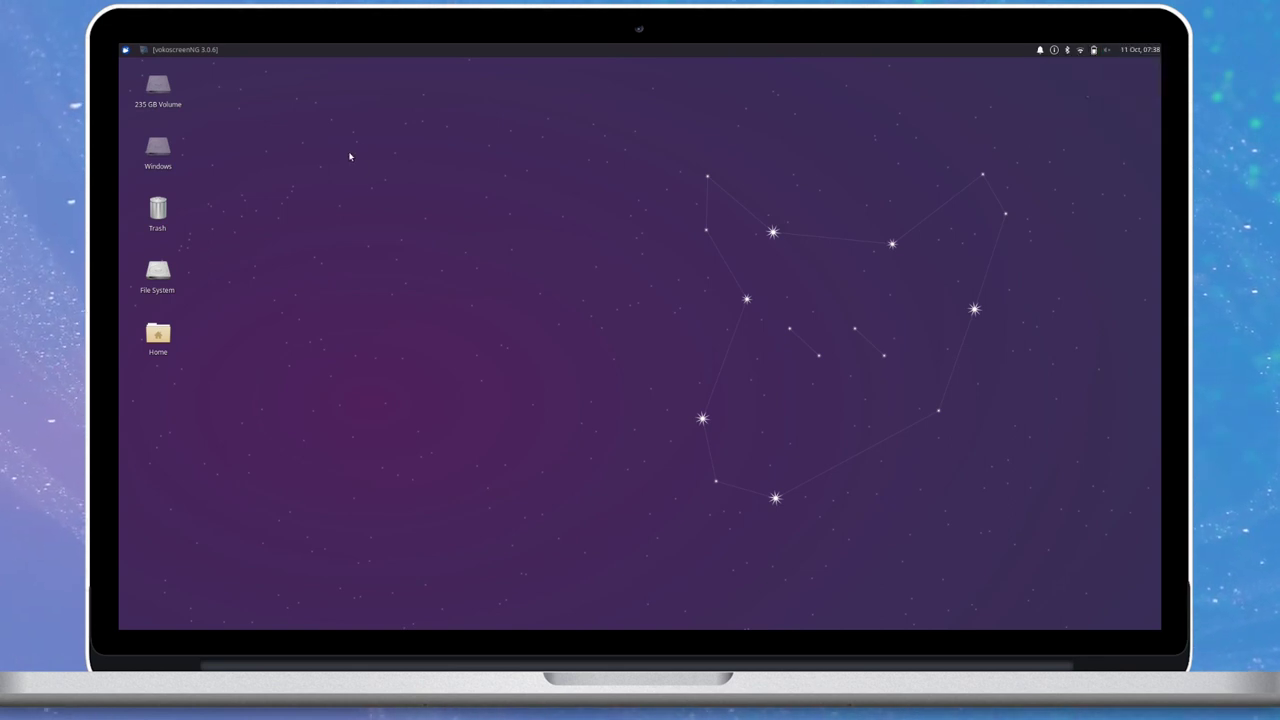
{"action": "left_click", "coordinate": [125, 50]}
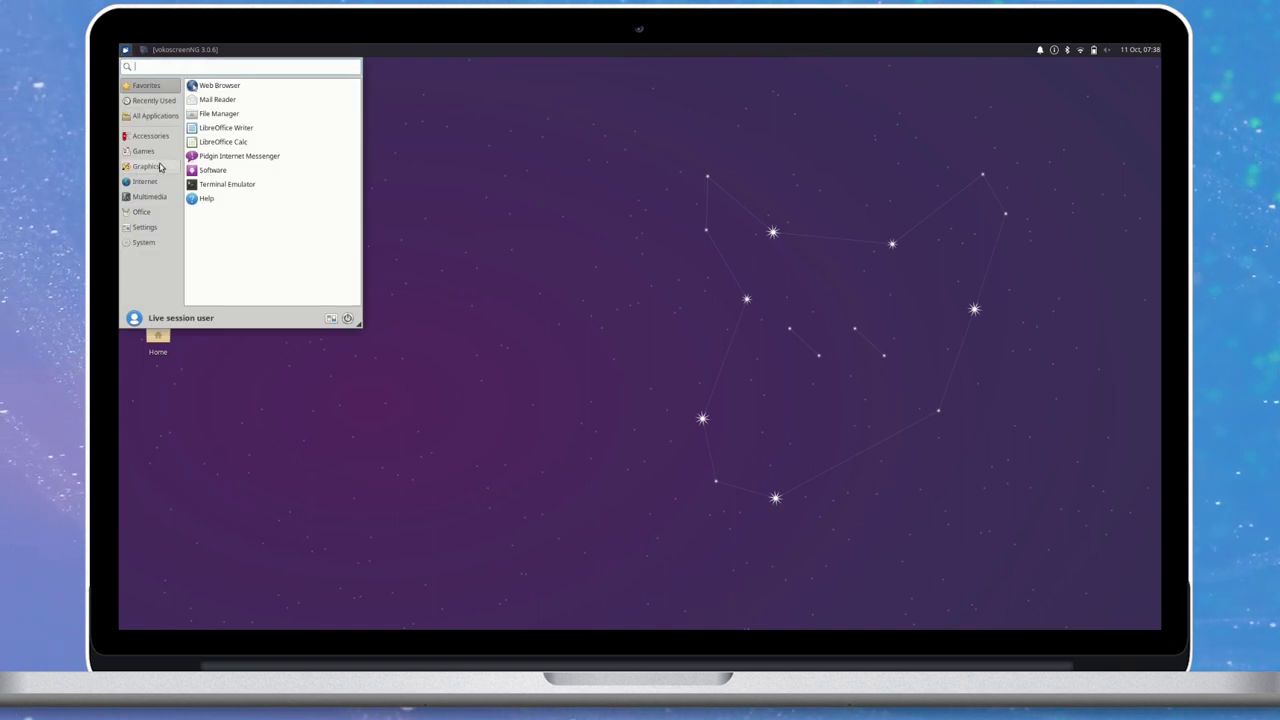
{"action": "left_click", "coordinate": [158, 118]}
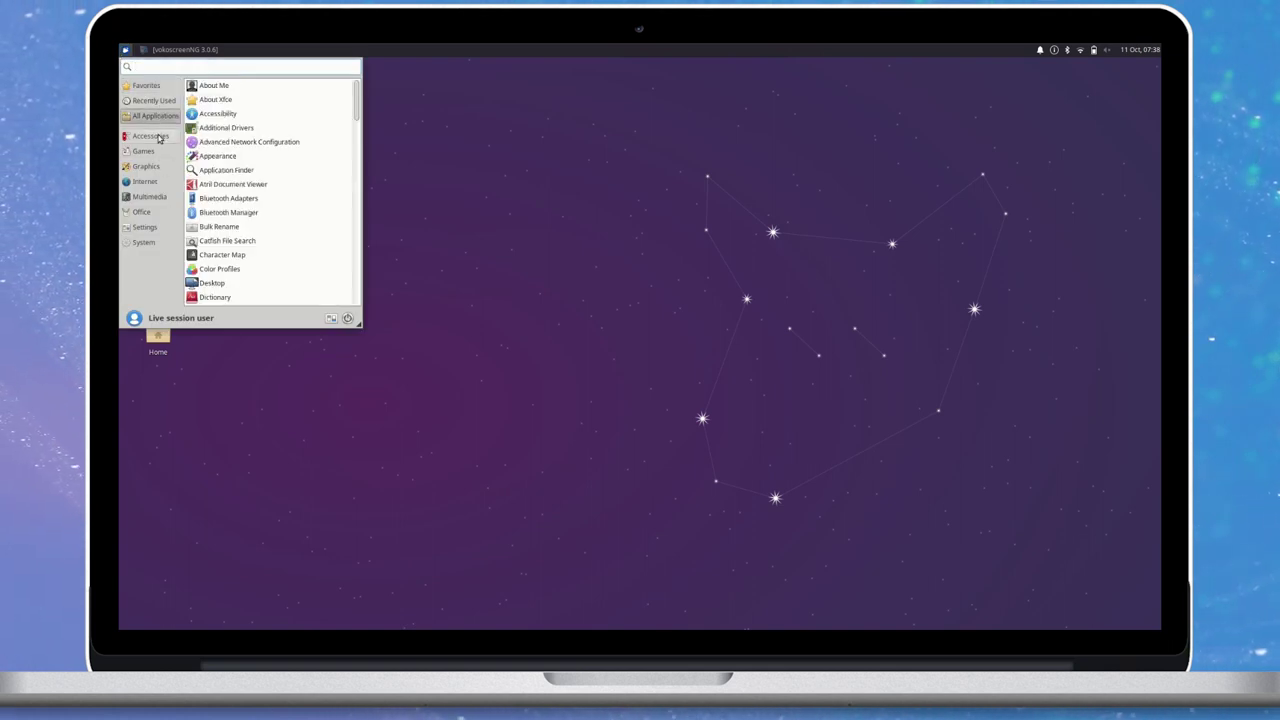
{"action": "left_click", "coordinate": [150, 136]}
{"action": "left_click", "coordinate": [144, 151]}
{"action": "left_click", "coordinate": [157, 168]}
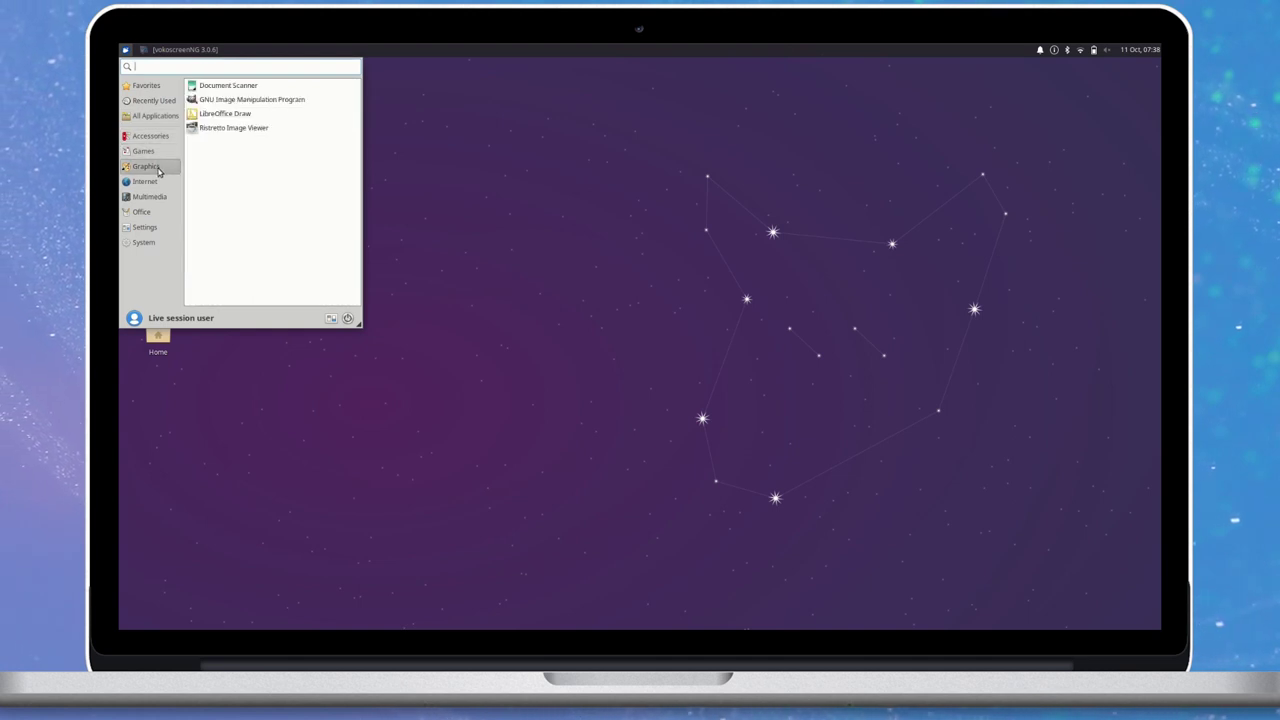
{"action": "left_click", "coordinate": [156, 182]}
{"action": "left_click", "coordinate": [156, 197]}
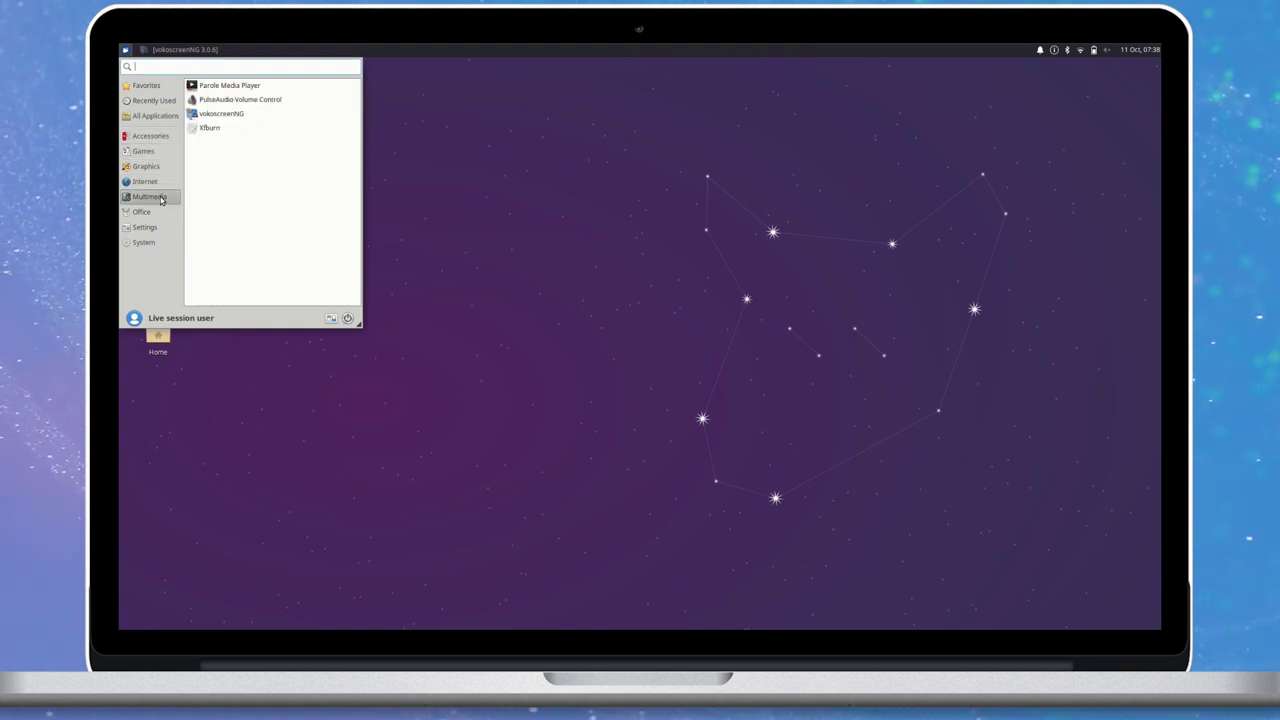
{"action": "left_click", "coordinate": [157, 116]}
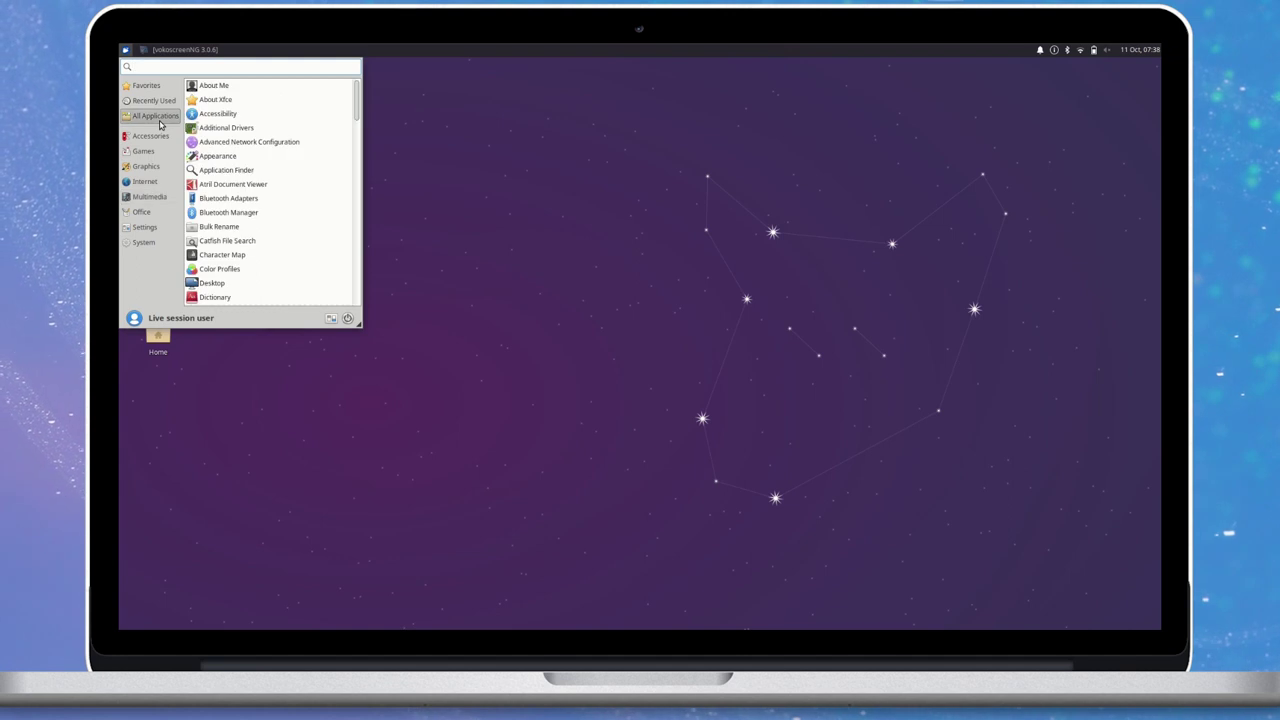
{"action": "left_click", "coordinate": [607, 258]}
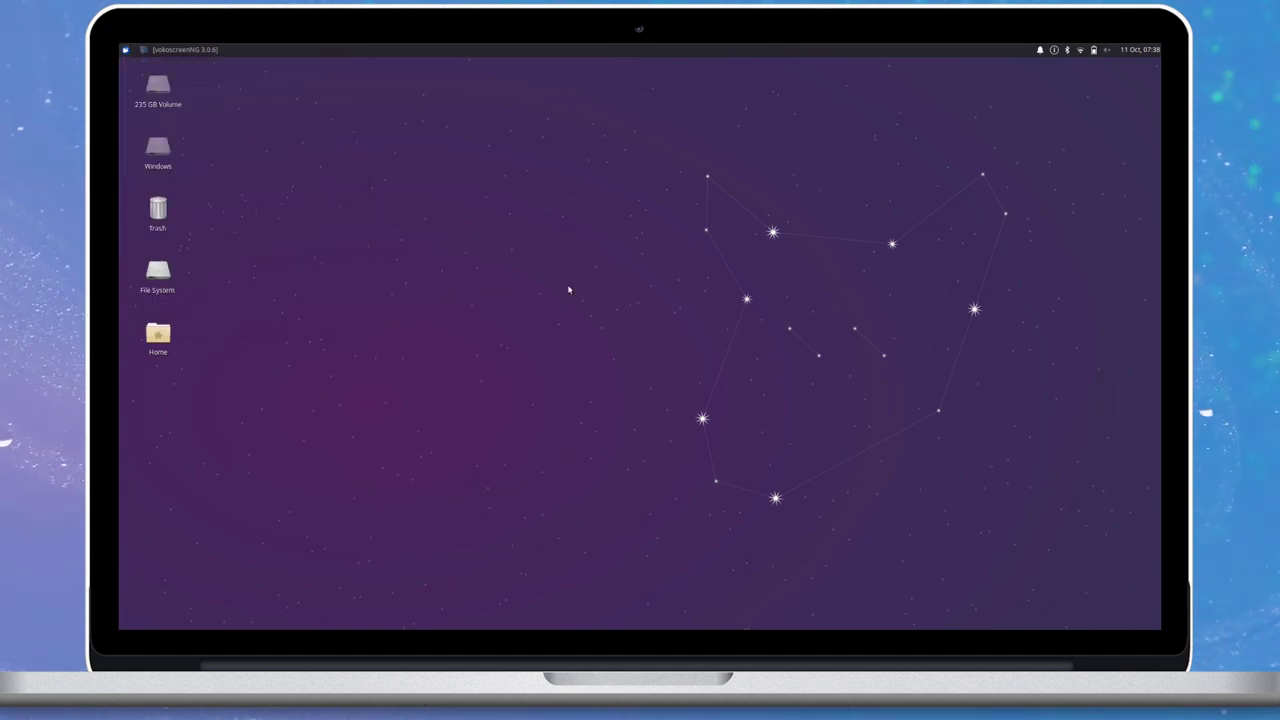
Open the Home folder in Thunar and move and resize its window so folders wrap into two rows.
{"action": "double_click", "coordinate": [152, 336]}
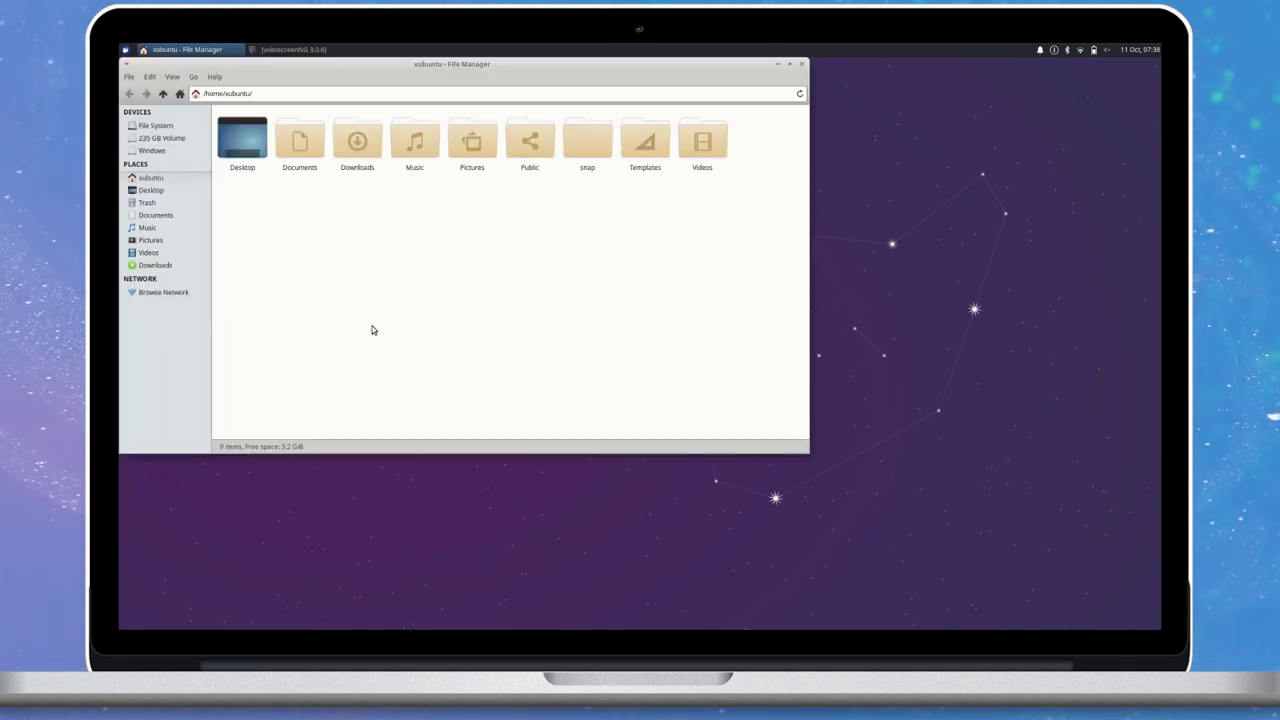
{"action": "left_click_drag", "start_coordinate": [541, 64], "coordinate": [736, 125]}
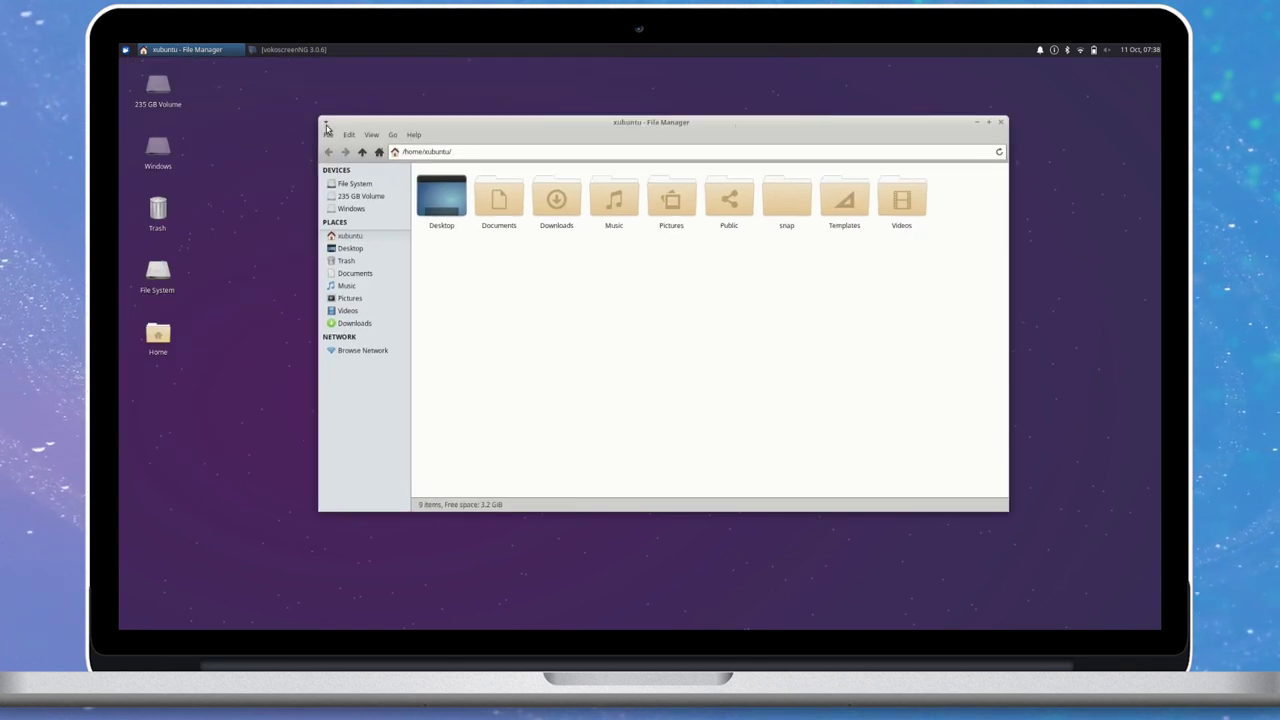
{"action": "left_click_drag", "start_coordinate": [320, 120], "coordinate": [260, 80]}
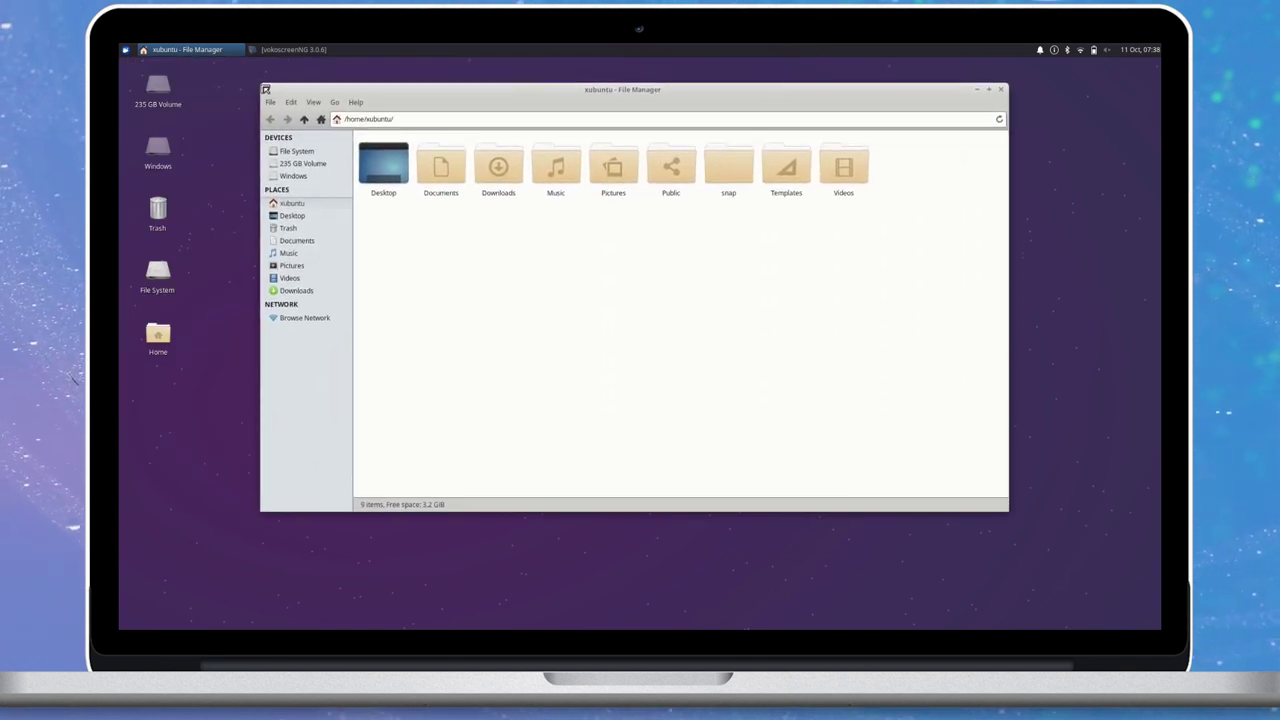
{"action": "left_click_drag", "start_coordinate": [451, 85], "coordinate": [368, 143]}
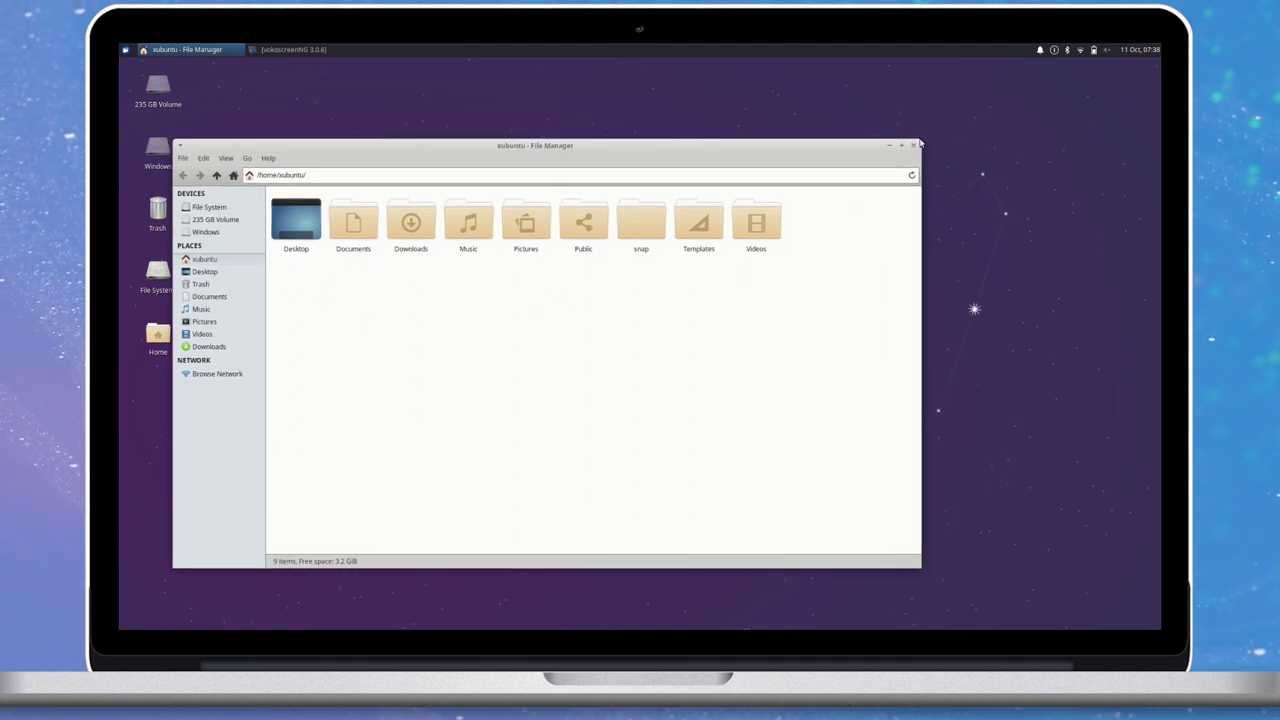
{"action": "left_click_drag", "start_coordinate": [915, 144], "coordinate": [670, 155]}
Check the file manager's version, 1.8.15, in Help > About, then close it.
{"action": "left_click", "coordinate": [268, 170]}
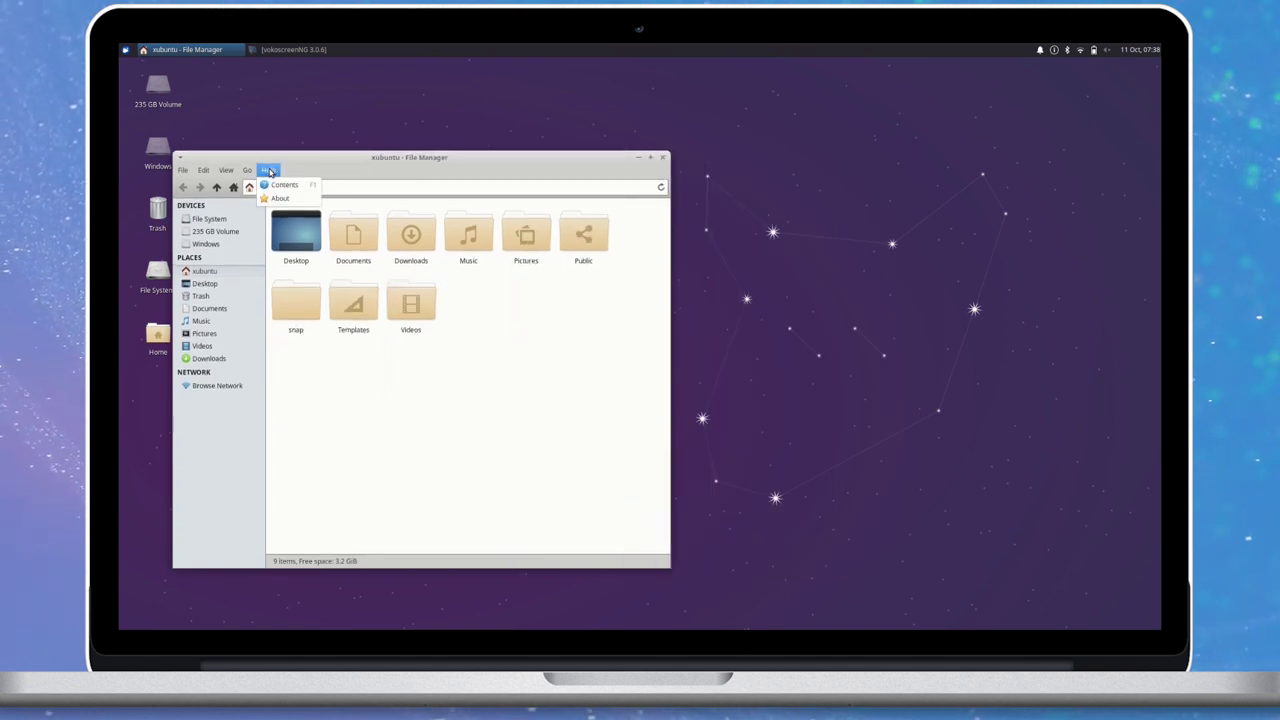
{"action": "left_click", "coordinate": [285, 201]}
{"action": "left_click_drag", "start_coordinate": [409, 393], "coordinate": [481, 394]}
{"action": "left_click", "coordinate": [507, 492]}
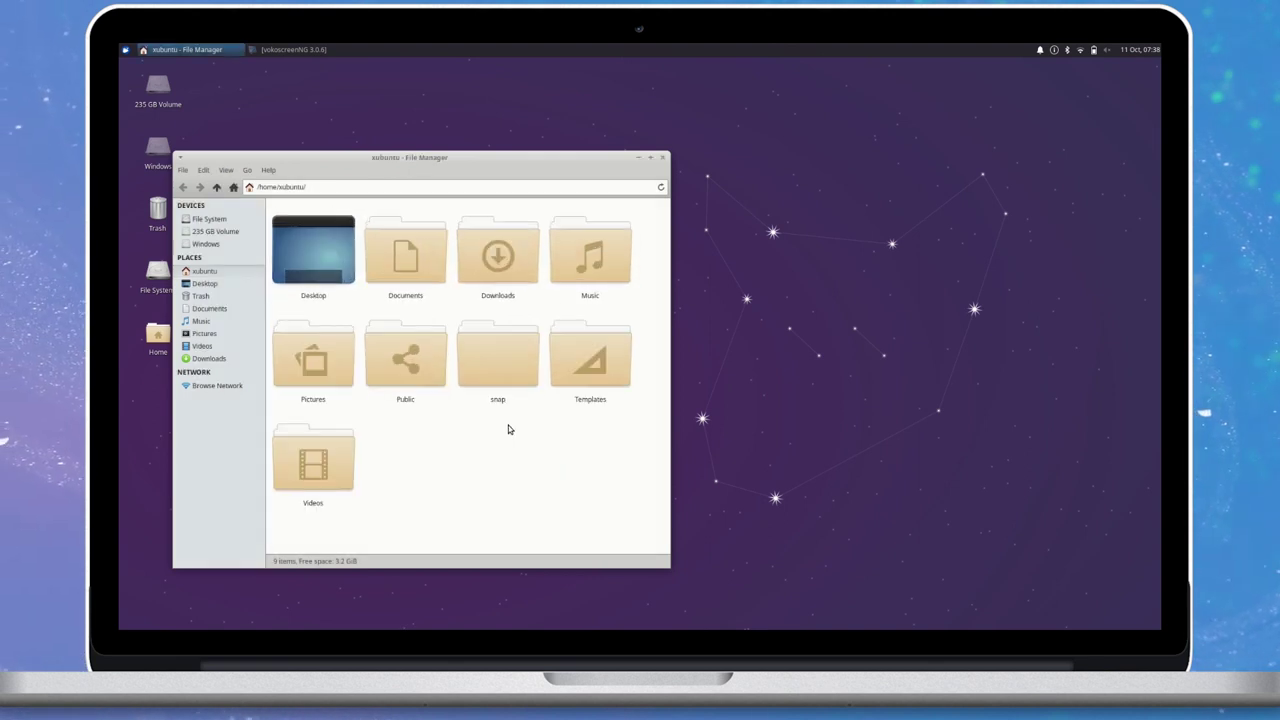
Adjust folder icon size with Ctrl+minus/plus, tile the window to the top-right quarter, then minimize it.
{"action": "key", "text": "ctrl+minus"}
{"action": "key", "text": "ctrl+minus"}
{"action": "key", "text": "ctrl+plus"}
{"action": "key", "text": "ctrl+plus"}
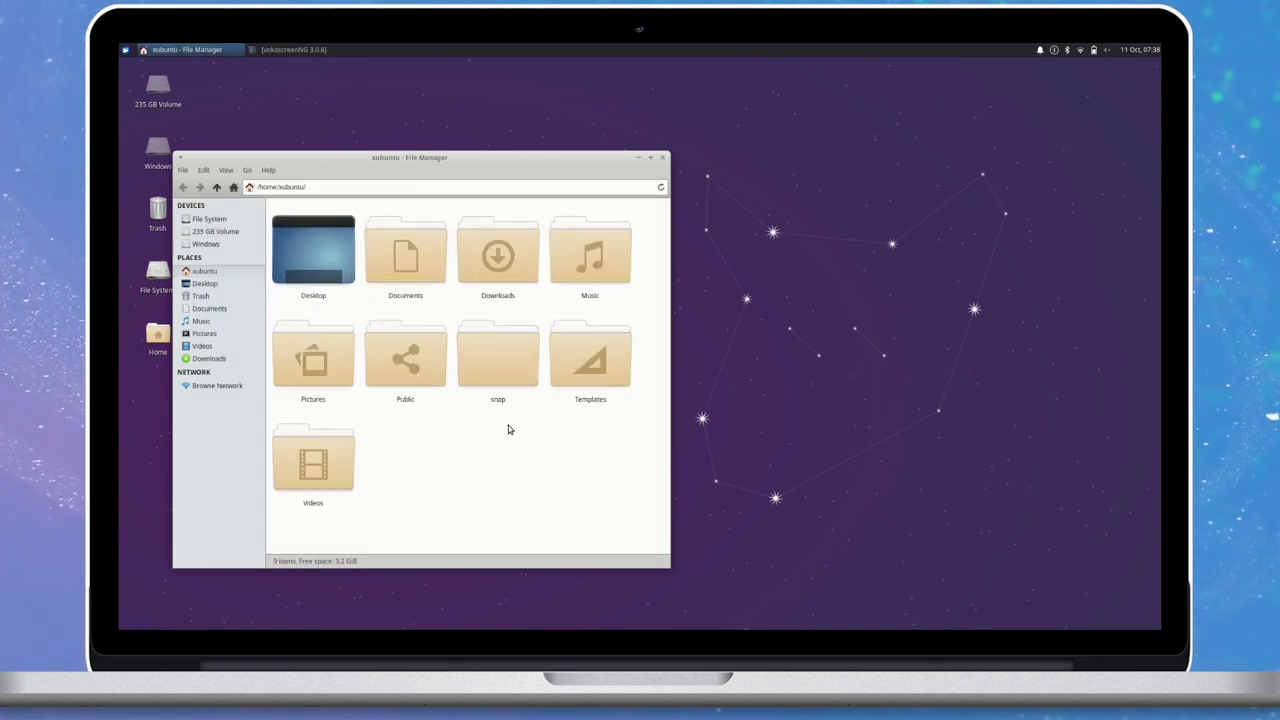
{"action": "key", "text": "ctrl+plus"}
{"action": "key", "text": "ctrl+minus"}
{"action": "key", "text": "ctrl+minus"}
{"action": "key", "text": "ctrl+minus"}
{"action": "key", "text": "ctrl+minus"}
{"action": "key", "text": "ctrl+minus"}
{"action": "key", "text": "ctrl+minus"}
{"action": "key", "text": "ctrl+plus"}
{"action": "key", "text": "ctrl+plus"}
{"action": "left_click_drag", "start_coordinate": [531, 158], "coordinate": [1158, 58]}
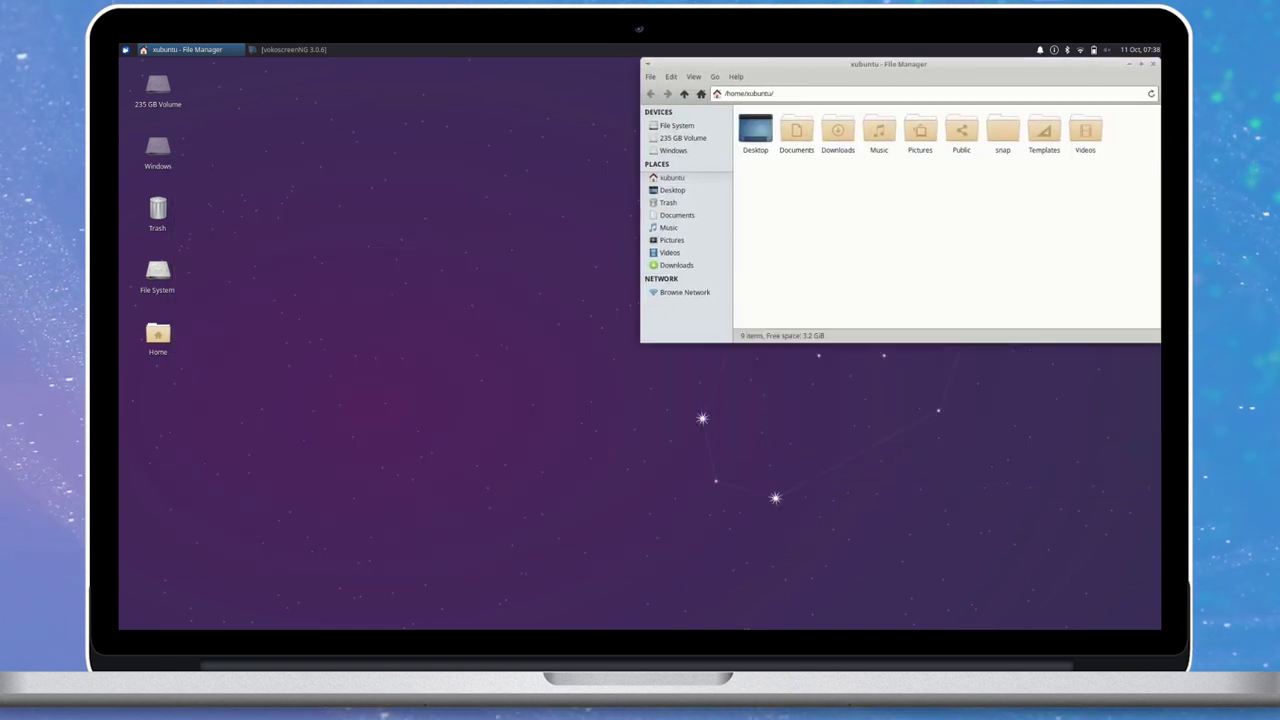
{"action": "left_click", "coordinate": [1129, 65]}
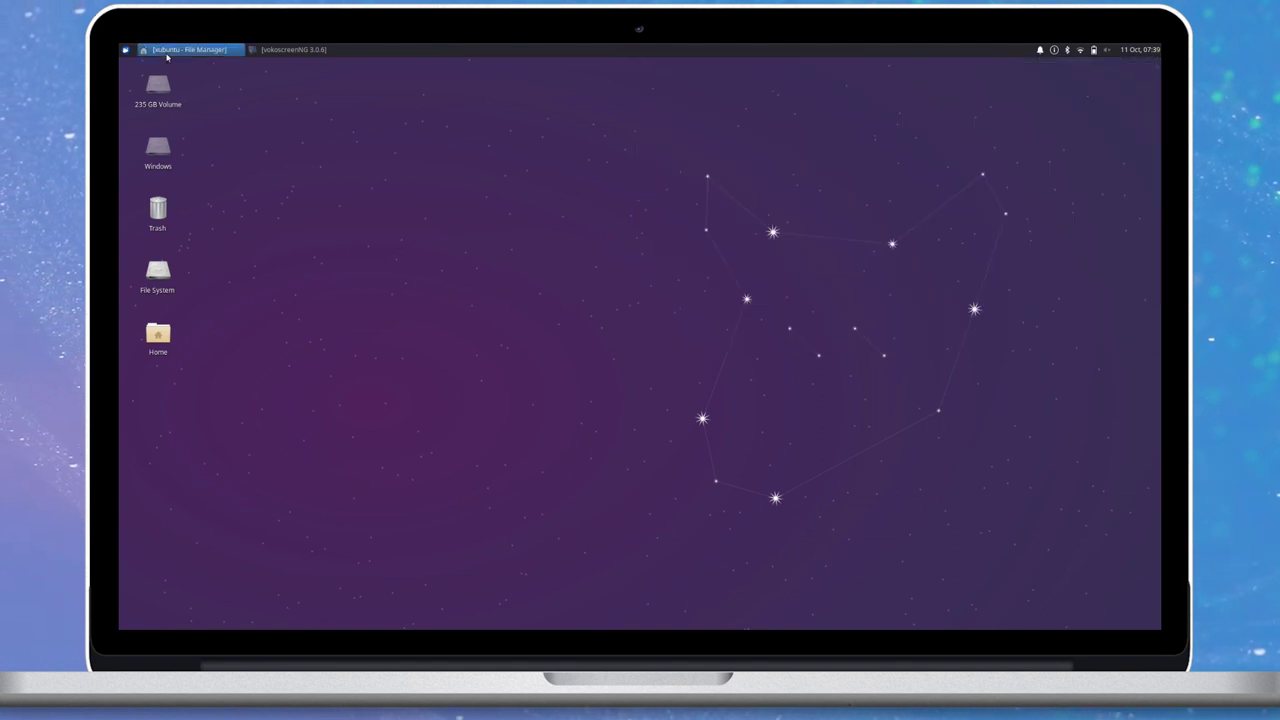
Launch Terminal Emulator, enlarge and centre it, then maximise and restore it.
{"action": "left_click", "coordinate": [124, 49]}
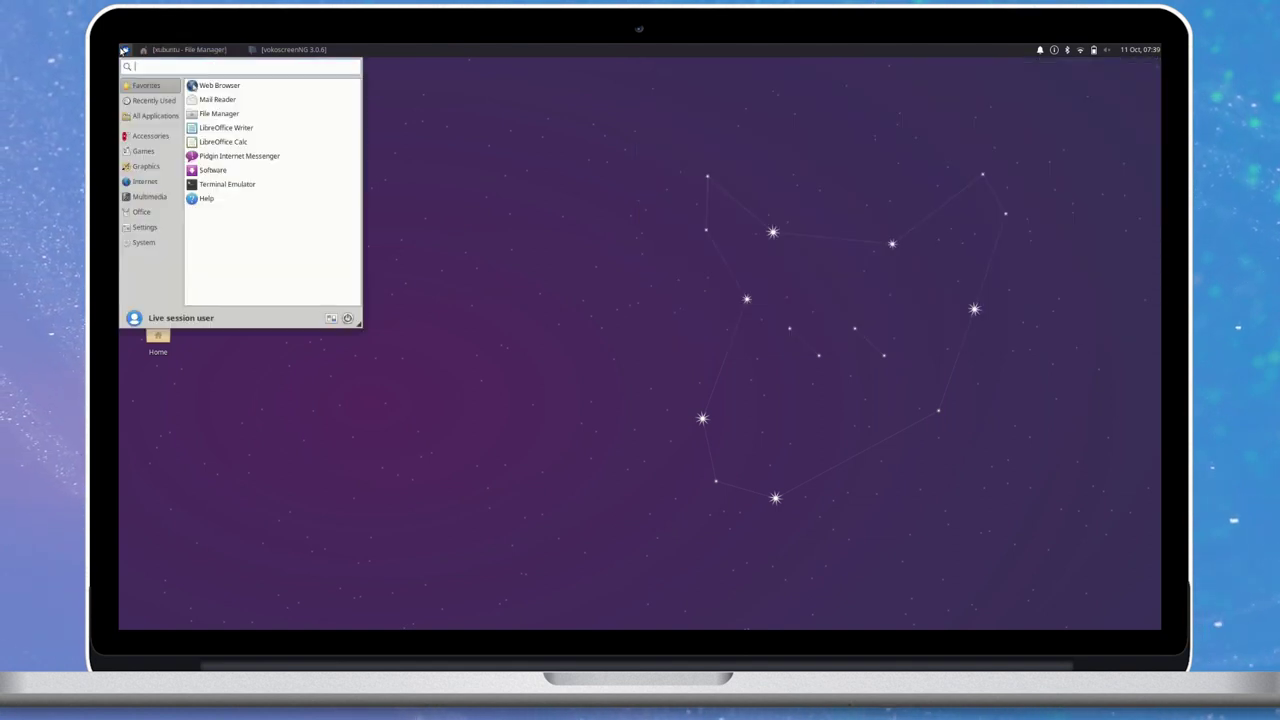
{"action": "type", "text": "termin"}
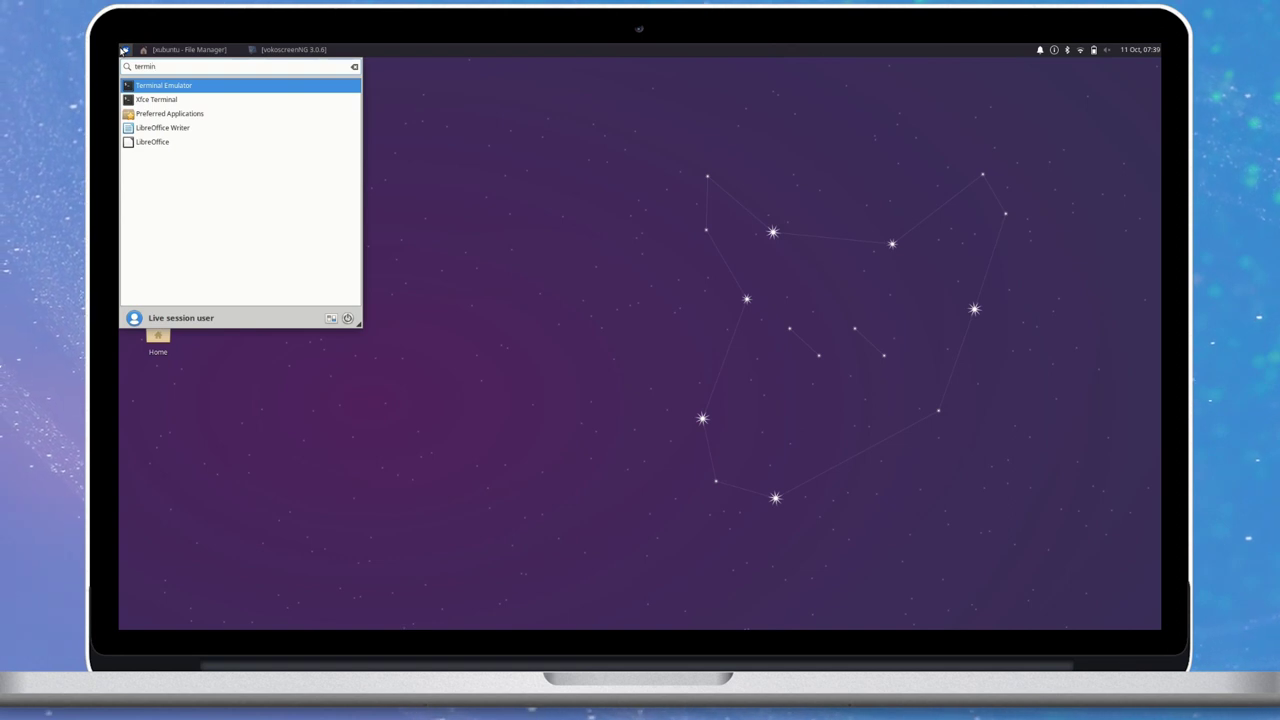
{"action": "key", "text": "Return"}
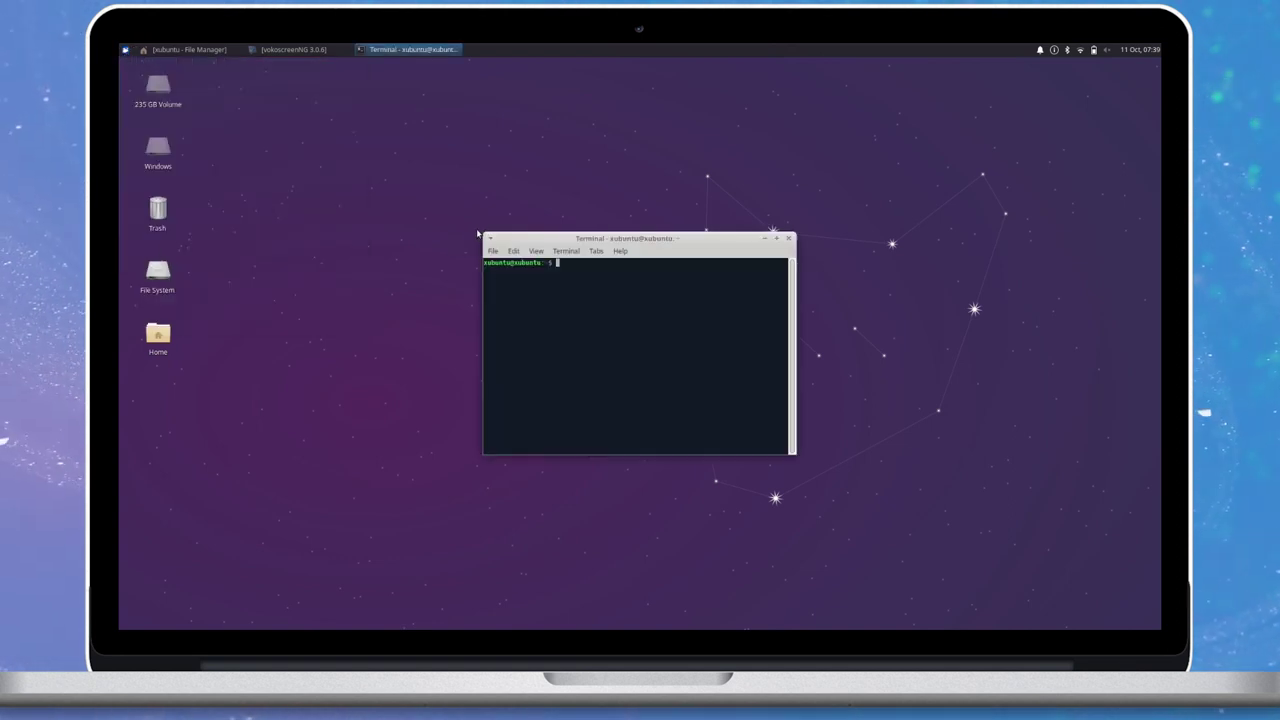
{"action": "left_click_drag", "start_coordinate": [487, 240], "coordinate": [258, 104]}
{"action": "left_click_drag", "start_coordinate": [444, 111], "coordinate": [577, 185]}
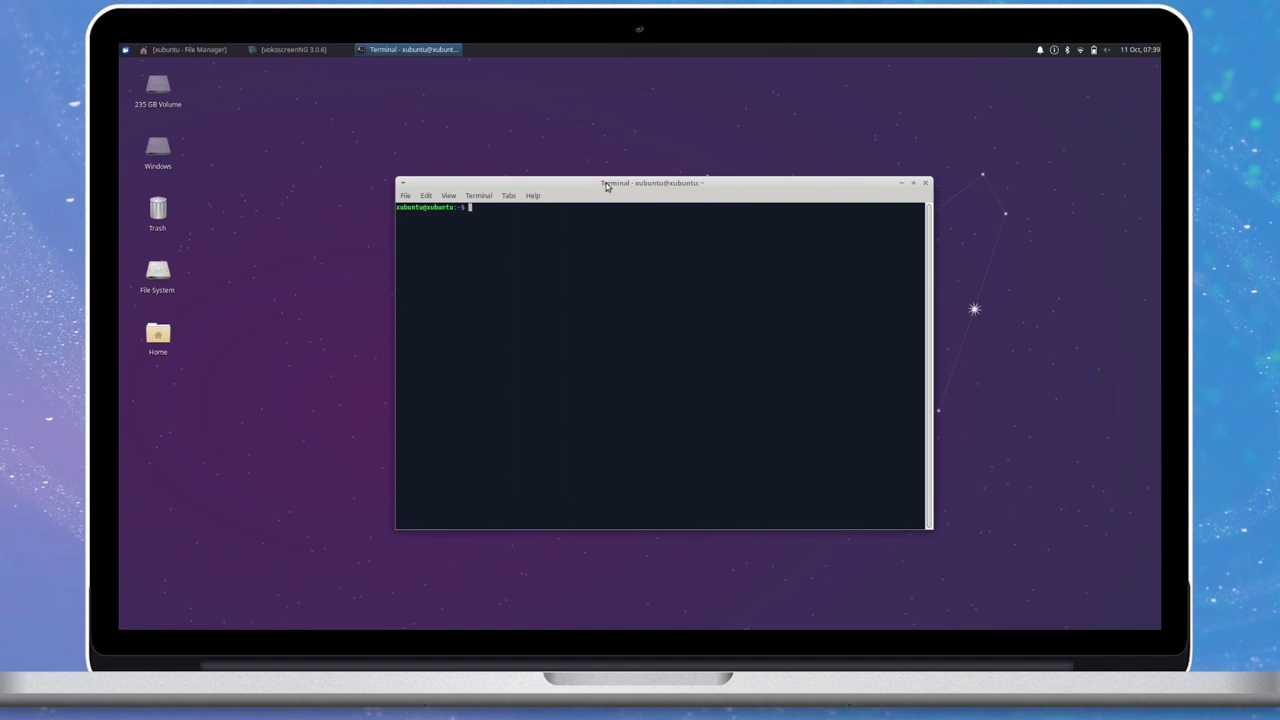
{"action": "double_click", "coordinate": [604, 184]}
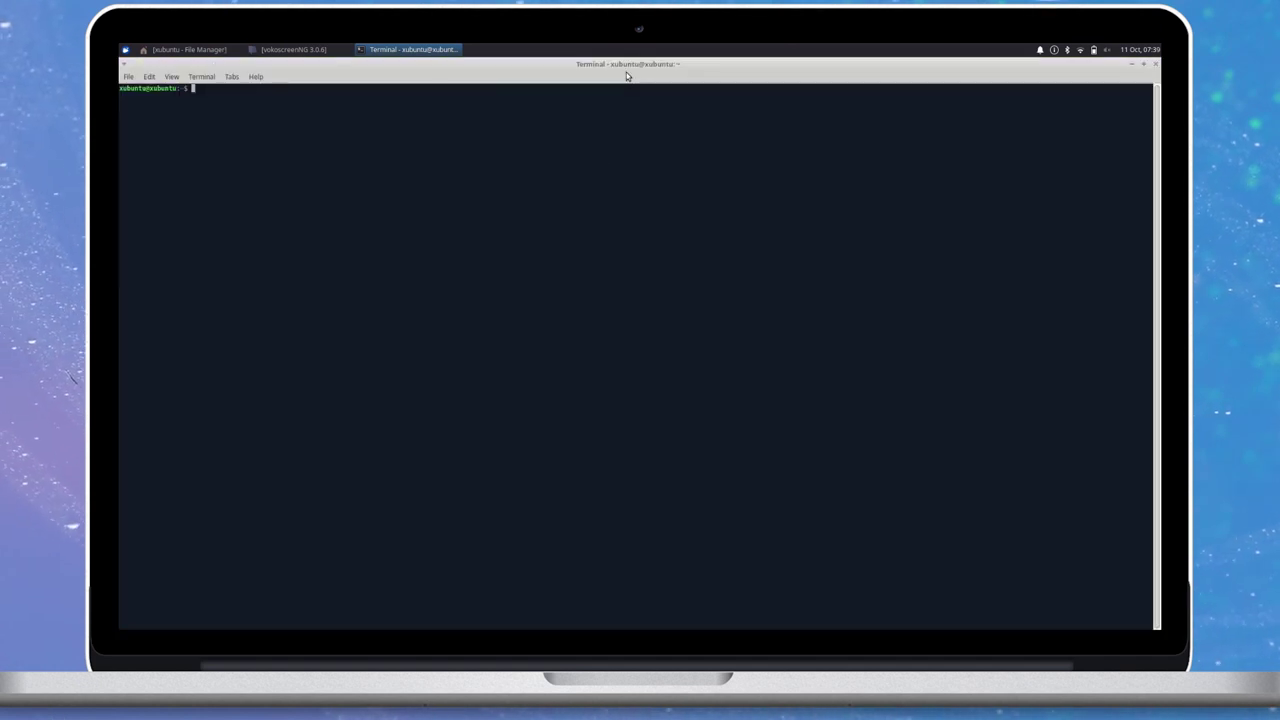
{"action": "double_click", "coordinate": [628, 66]}
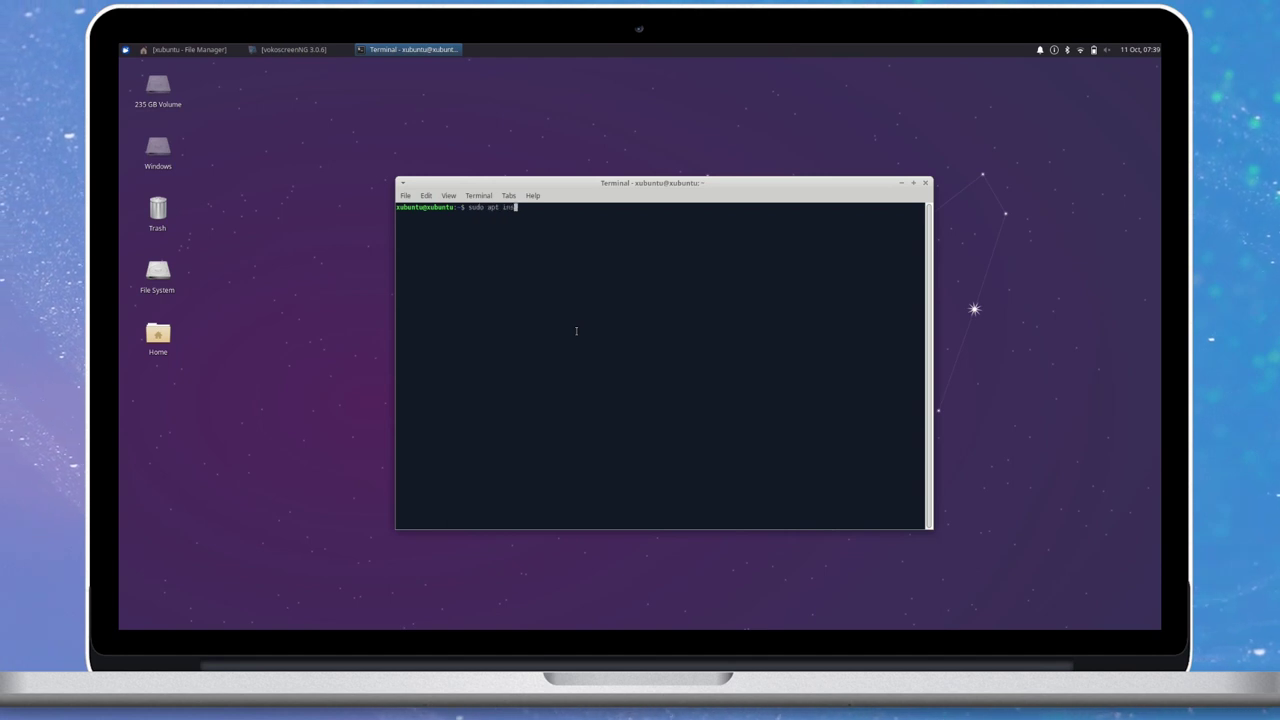
Run sudo apt install neofetch and confirm the installation with y.
{"action": "type", "text": "ch"}
{"action": "key", "text": "Return"}
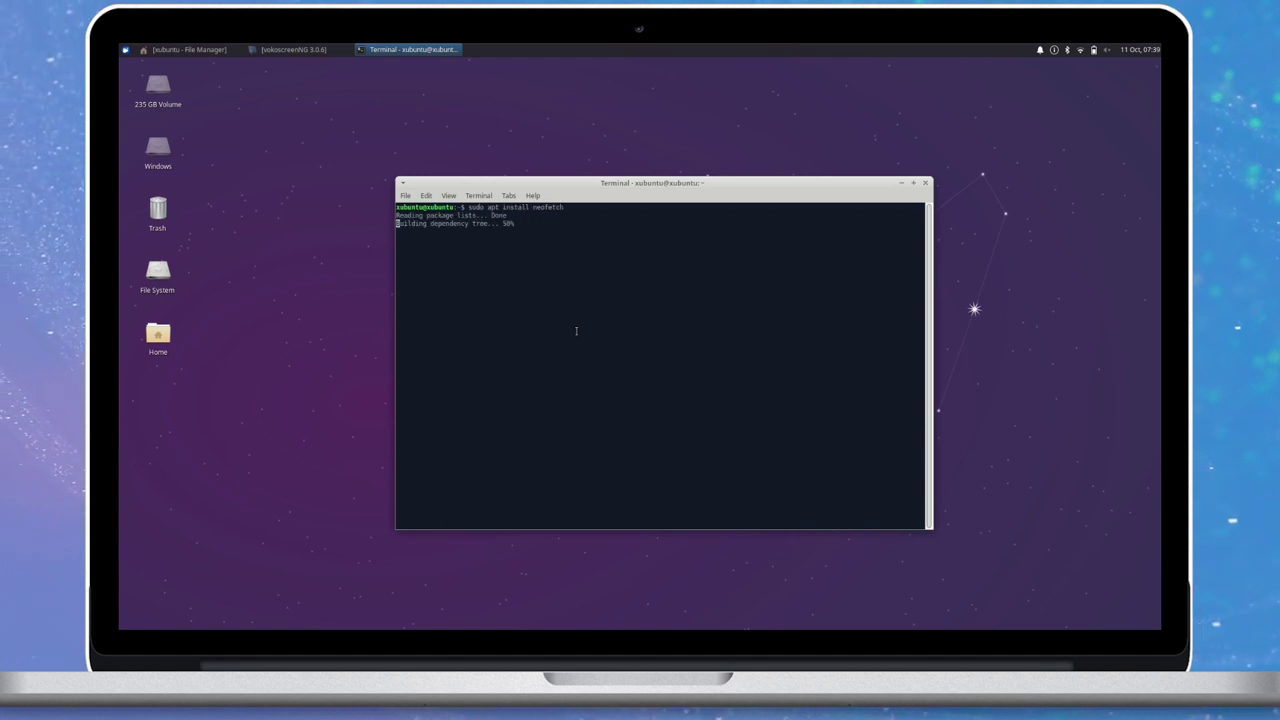
{"action": "type", "text": "y"}
{"action": "key", "text": "Return"}
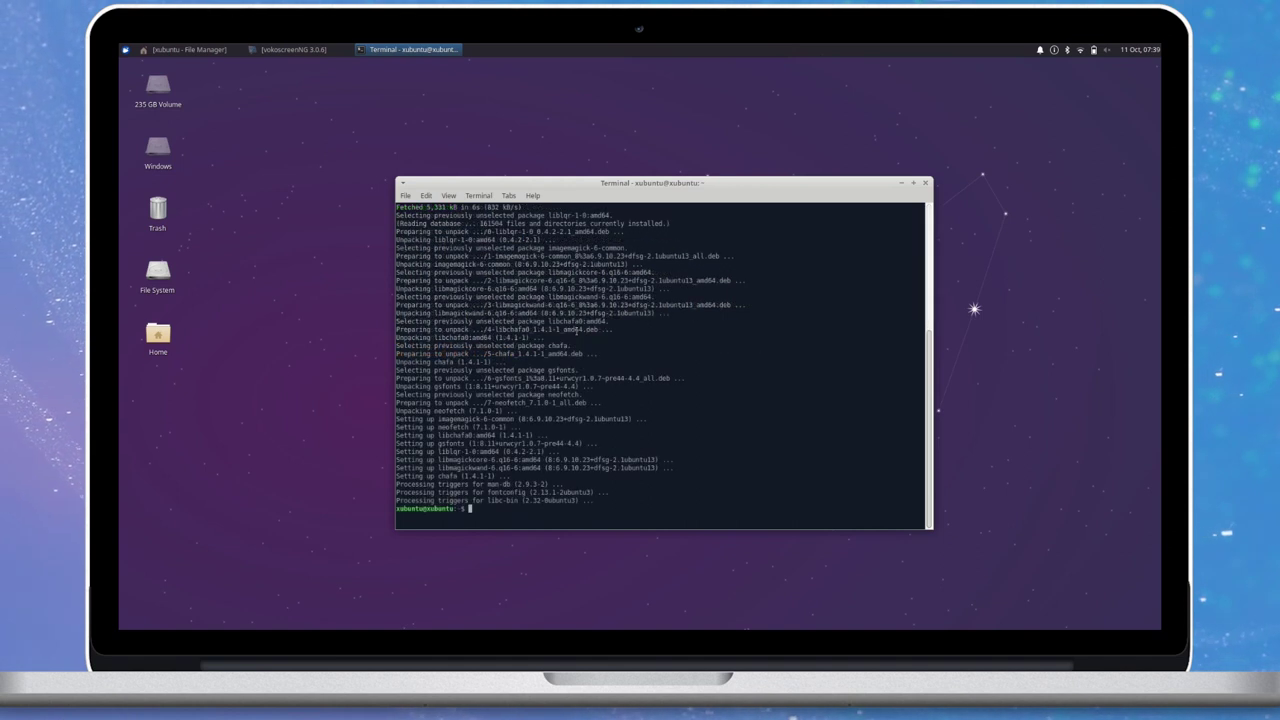
Clear the screen, run neofetch to print the Xubuntu summary, then park the terminal lower right and minimise it.
{"action": "key", "text": "ctrl+l"}
{"action": "type", "text": "neof"}
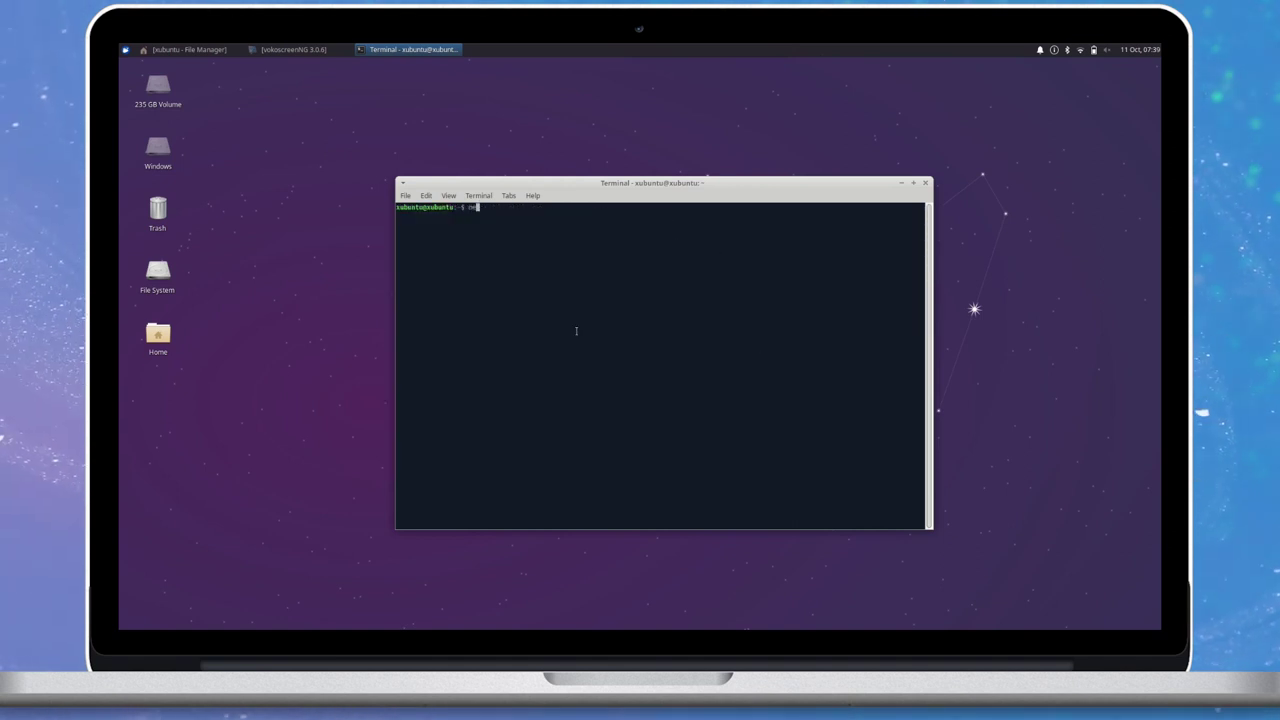
{"action": "type", "text": "etch"}
{"action": "key", "text": "Return"}
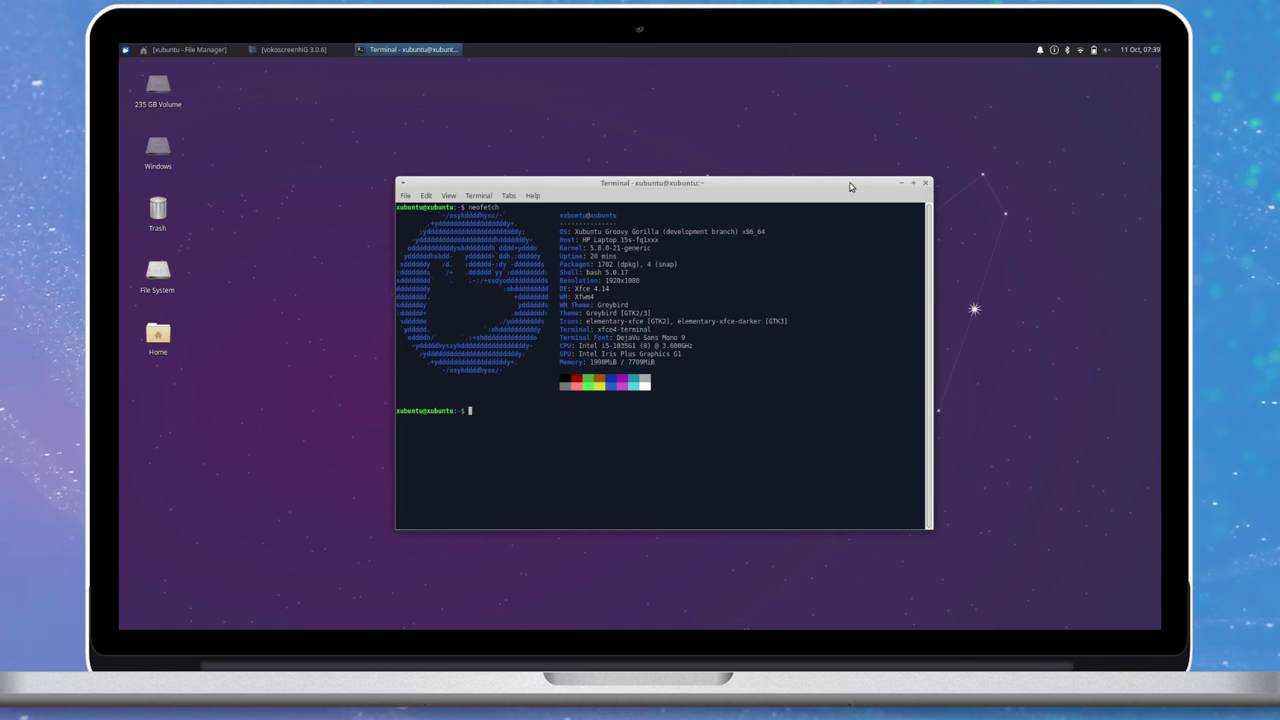
{"action": "left_click_drag", "start_coordinate": [850, 186], "coordinate": [1095, 353]}
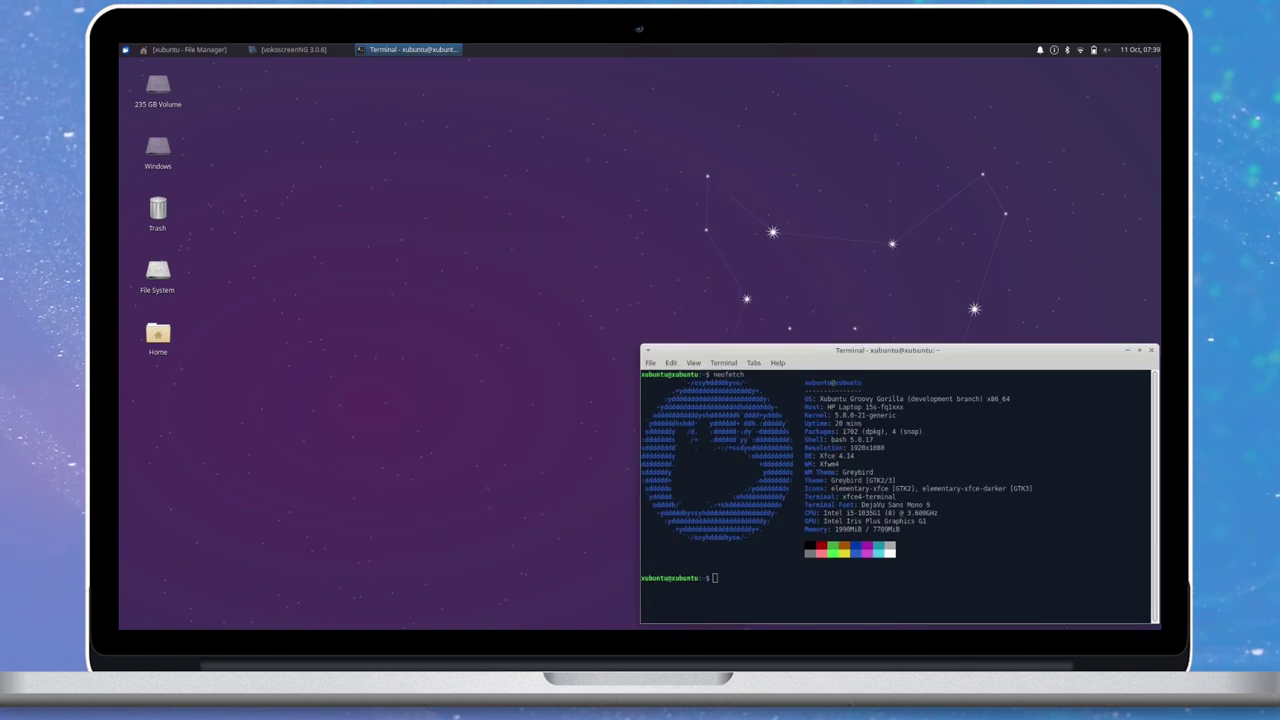
{"action": "key", "text": "alt+F9"}
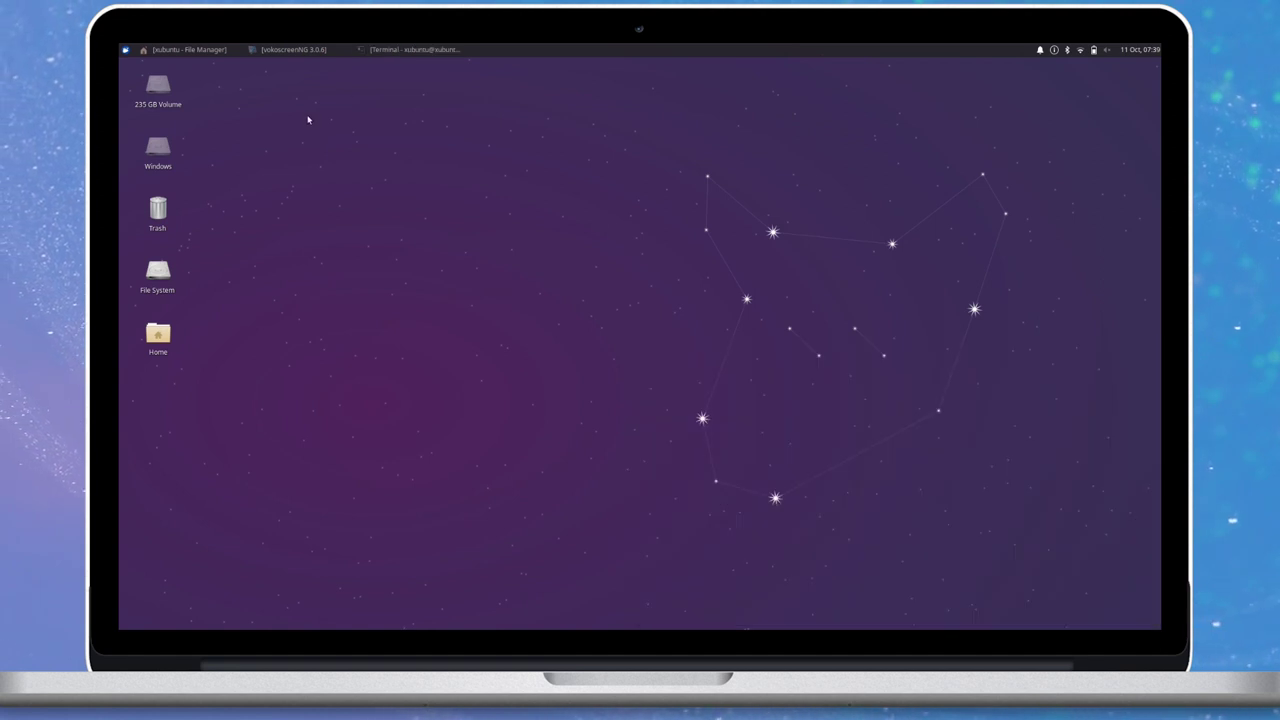
Search 'about' in the applications menu, launch About Xfce, and move it to the top-left.
{"action": "left_click", "coordinate": [124, 50]}
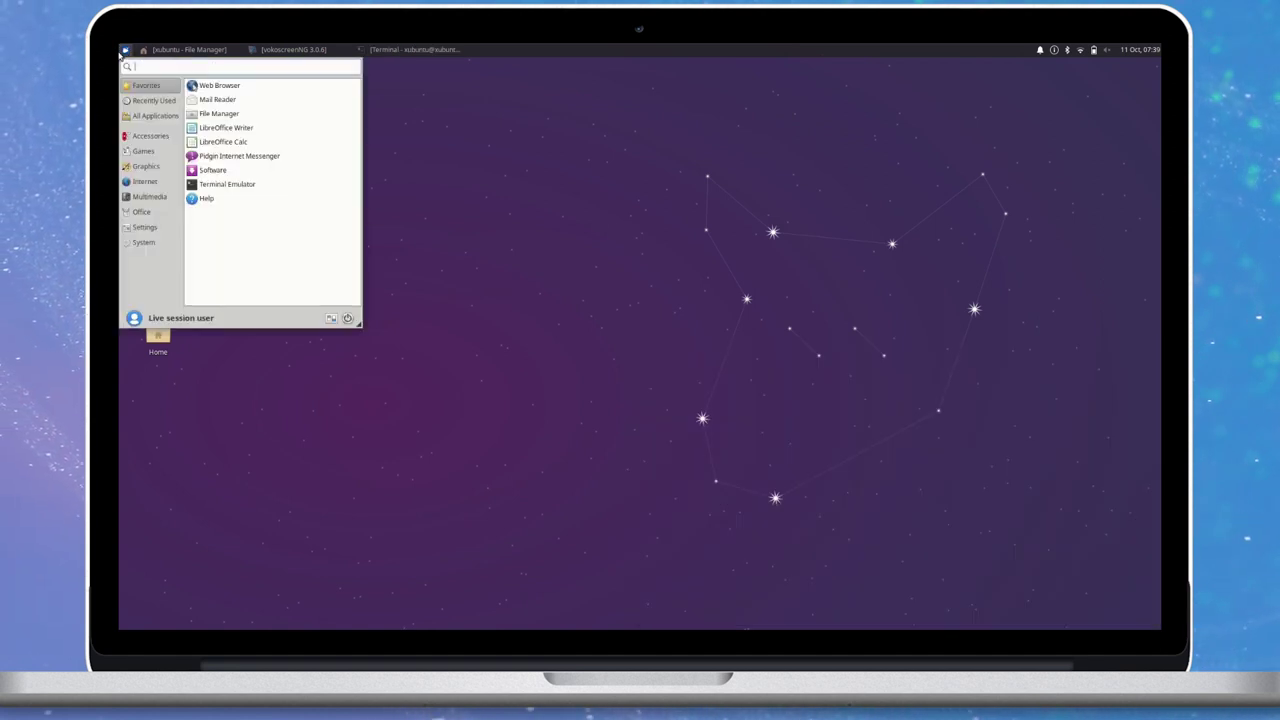
{"action": "left_click", "coordinate": [121, 49]}
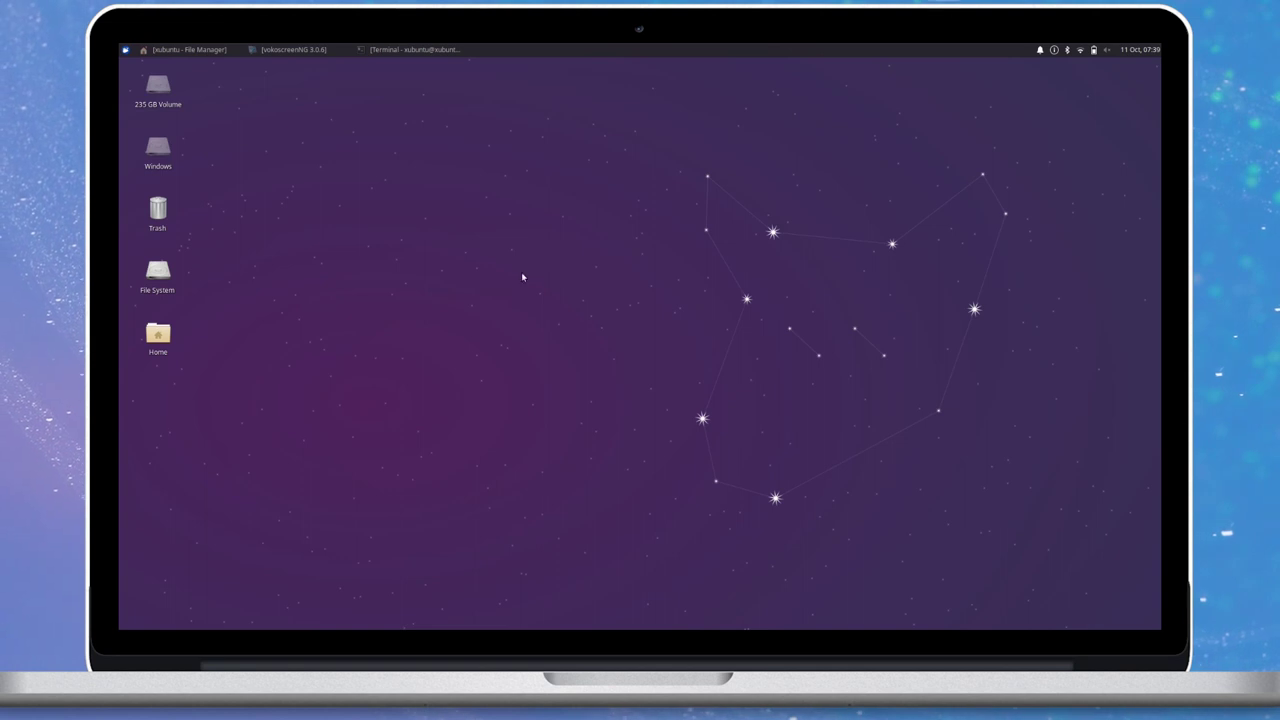
{"action": "left_click", "coordinate": [124, 49]}
{"action": "type", "text": "about"}
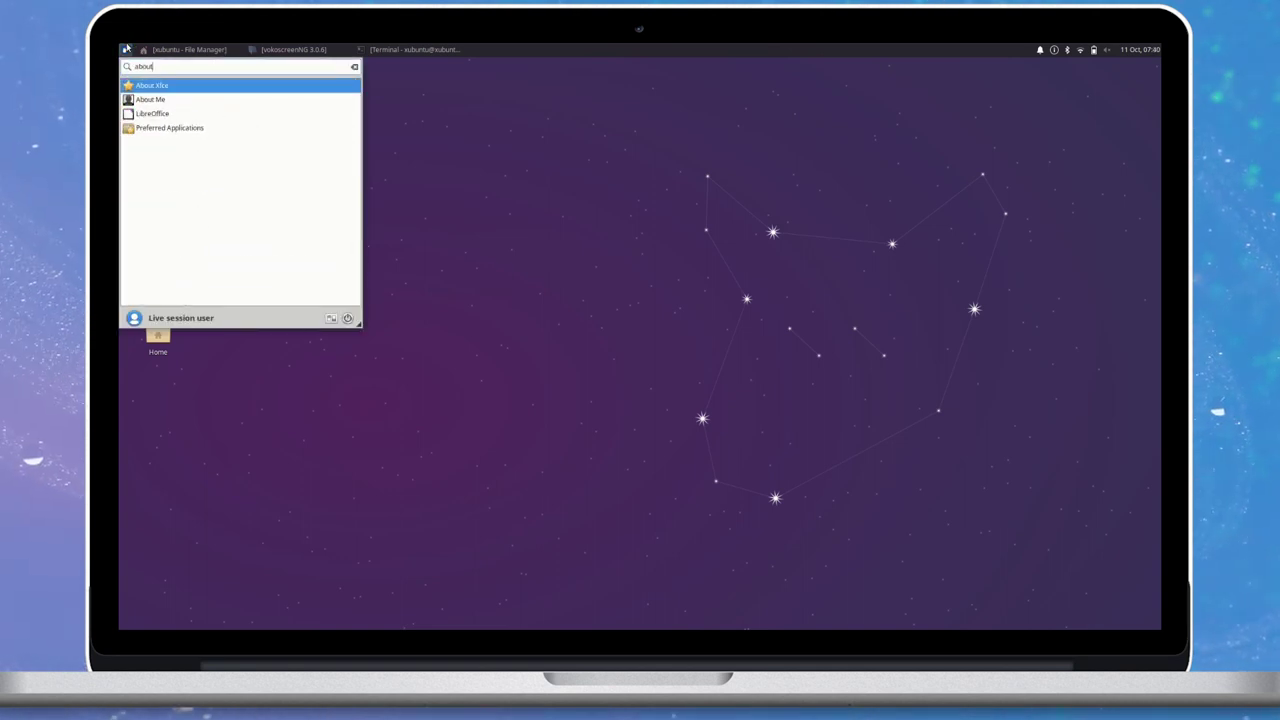
{"action": "key", "text": "Return"}
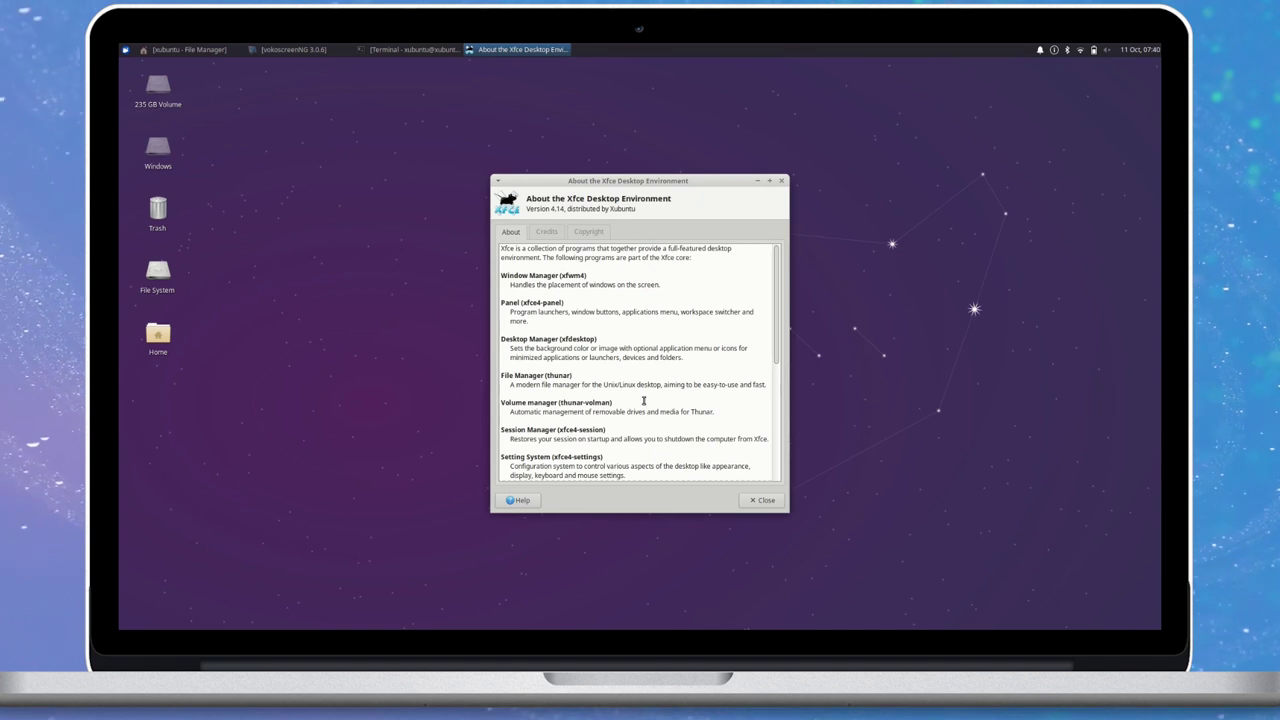
{"action": "left_click_drag", "start_coordinate": [588, 187], "coordinate": [215, 73]}
Restore the file manager and terminal from the taskbar, then cycle windows with Alt+Tab, ending on the terminal.
{"action": "left_click", "coordinate": [190, 49]}
{"action": "left_click", "coordinate": [412, 49]}
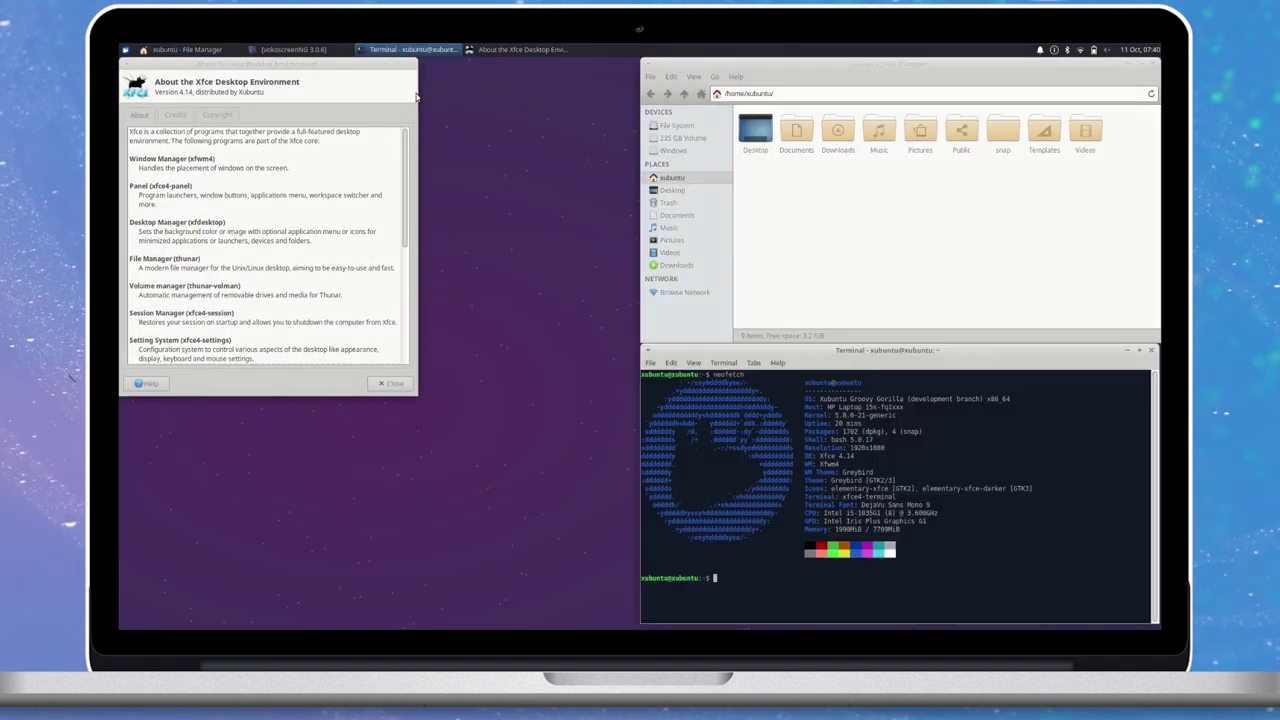
{"action": "key", "text": "alt+Tab"}
{"action": "key", "text": "alt+Tab"}
{"action": "key", "text": "alt+Tab"}
{"action": "key", "text": "alt+Tab"}
{"action": "key", "text": "alt+Tab"}
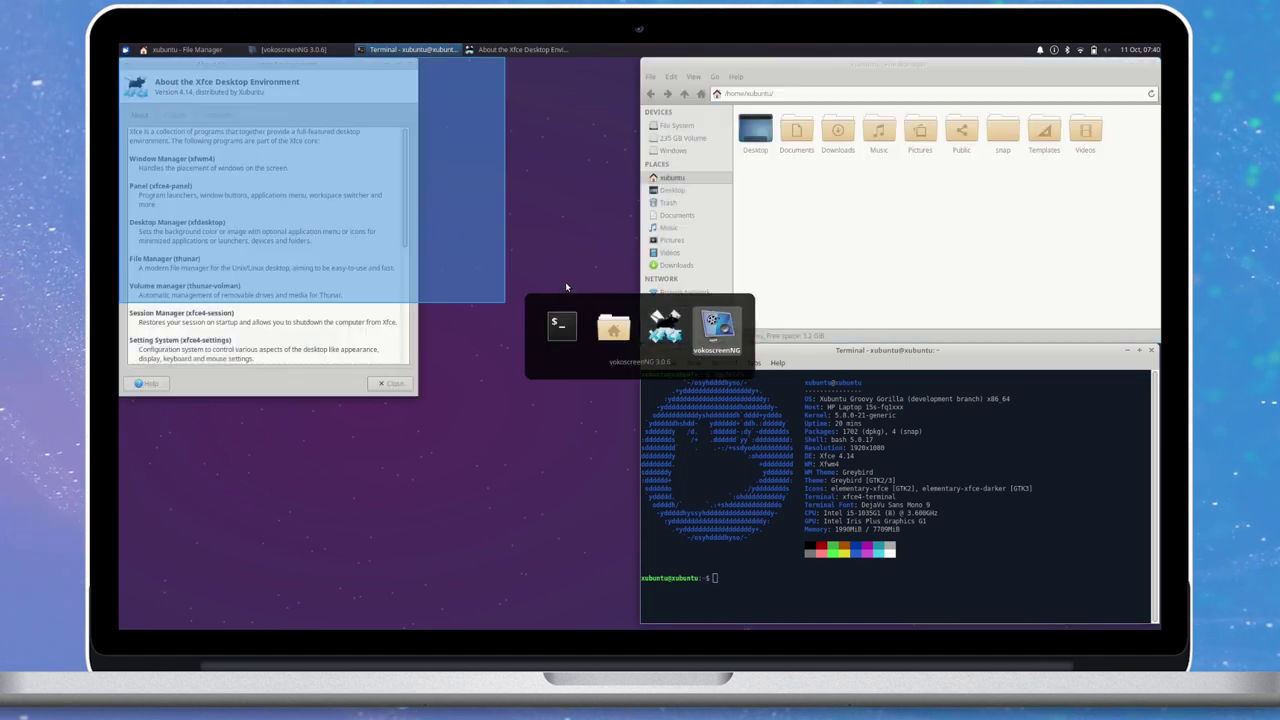
{"action": "key", "text": "alt+Tab"}
{"action": "key", "text": "alt+Tab"}
{"action": "key", "text": "alt+Tab"}
{"action": "key", "text": "alt+Tab"}
{"action": "key", "text": "alt+Tab"}
{"action": "key", "text": "alt+Tab"}
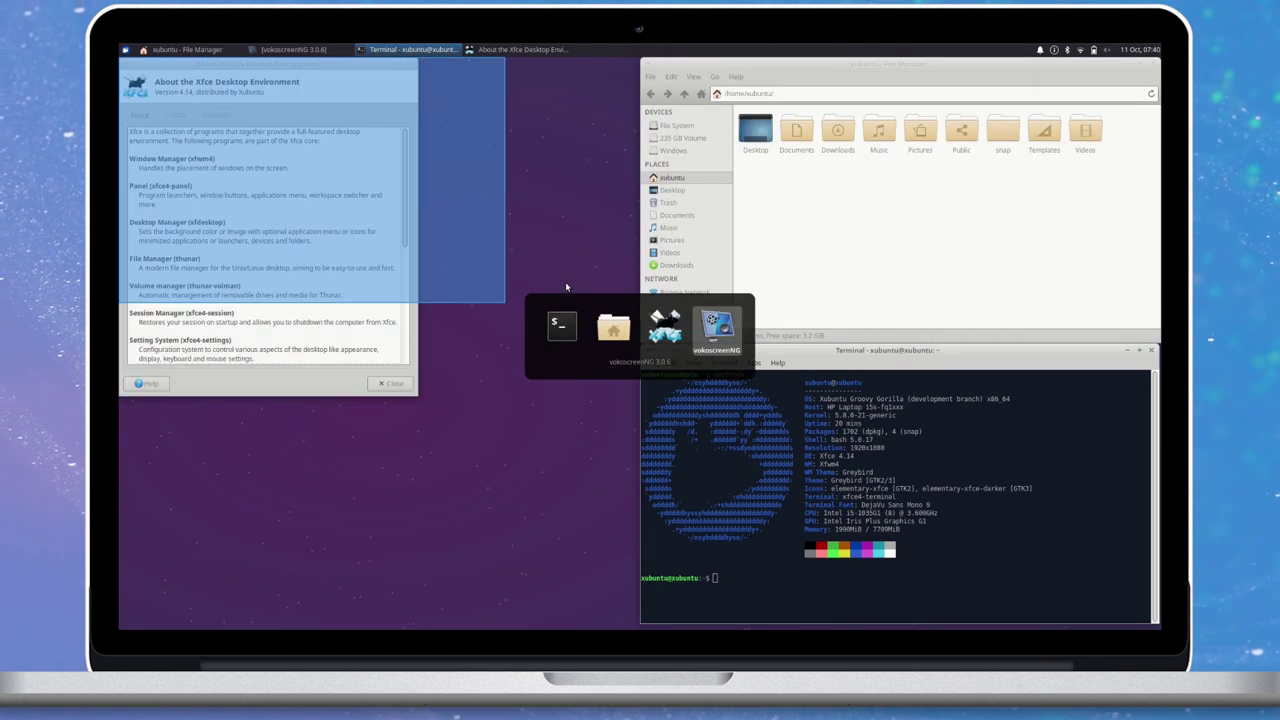
{"action": "key", "text": "alt+Tab"}
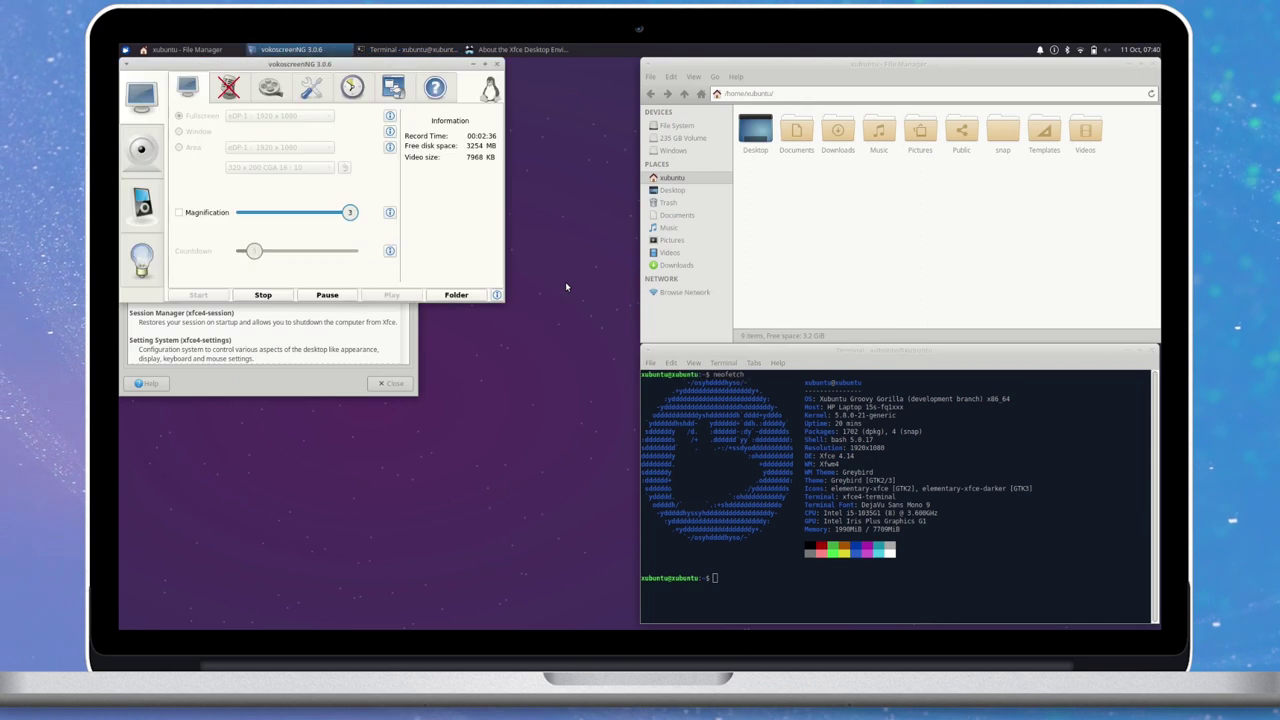
{"action": "left_click", "coordinate": [490, 49]}
{"action": "key", "text": "alt+Tab"}
{"action": "key", "text": "alt+Tab"}
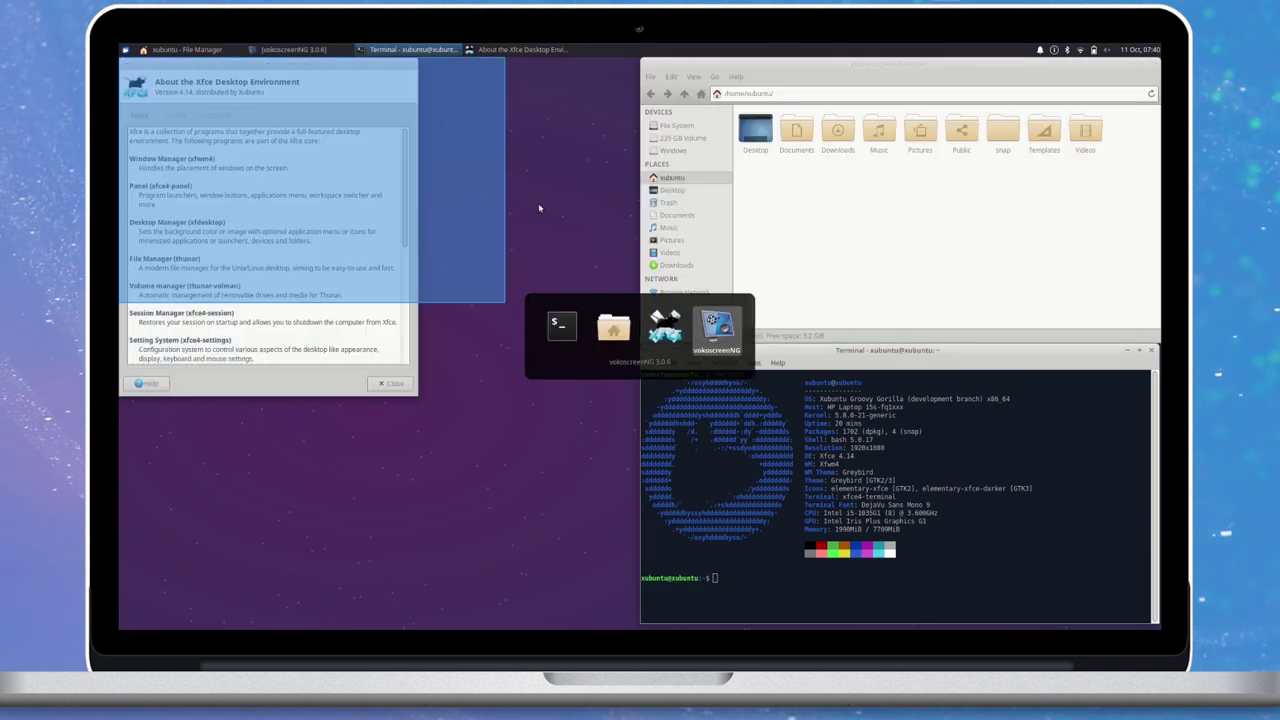
{"action": "key", "text": "alt+Tab"}
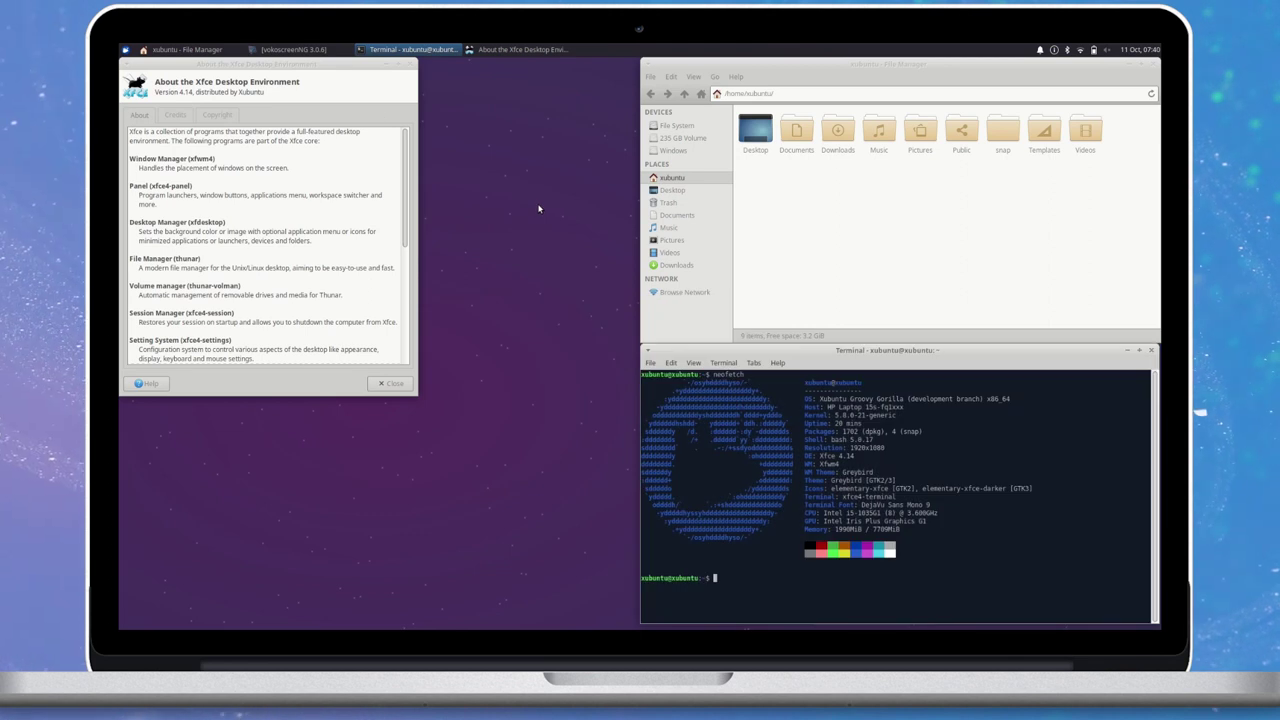
{"action": "left_click", "coordinate": [125, 49]}
In Appearance, try Greybird-dark, revert to Greybird, browse the Icons, Fonts and Settings tabs, then close.
{"action": "type", "text": "appearance"}
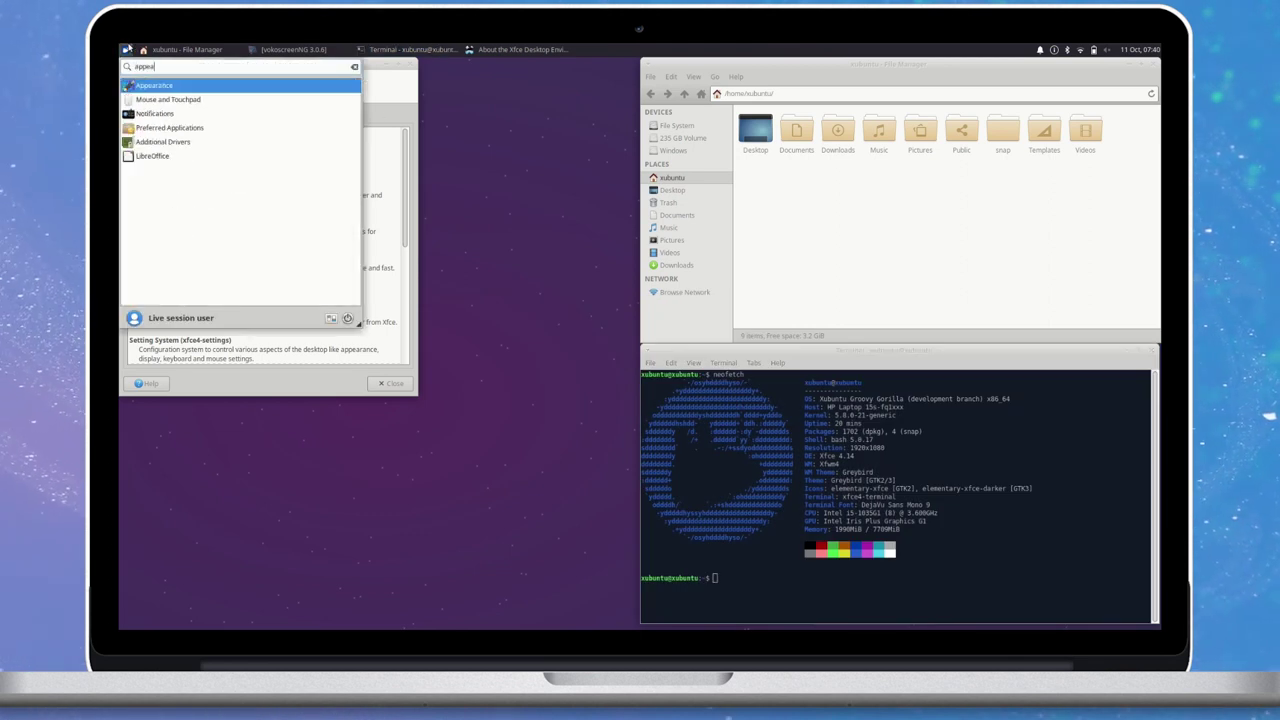
{"action": "key", "text": "Return"}
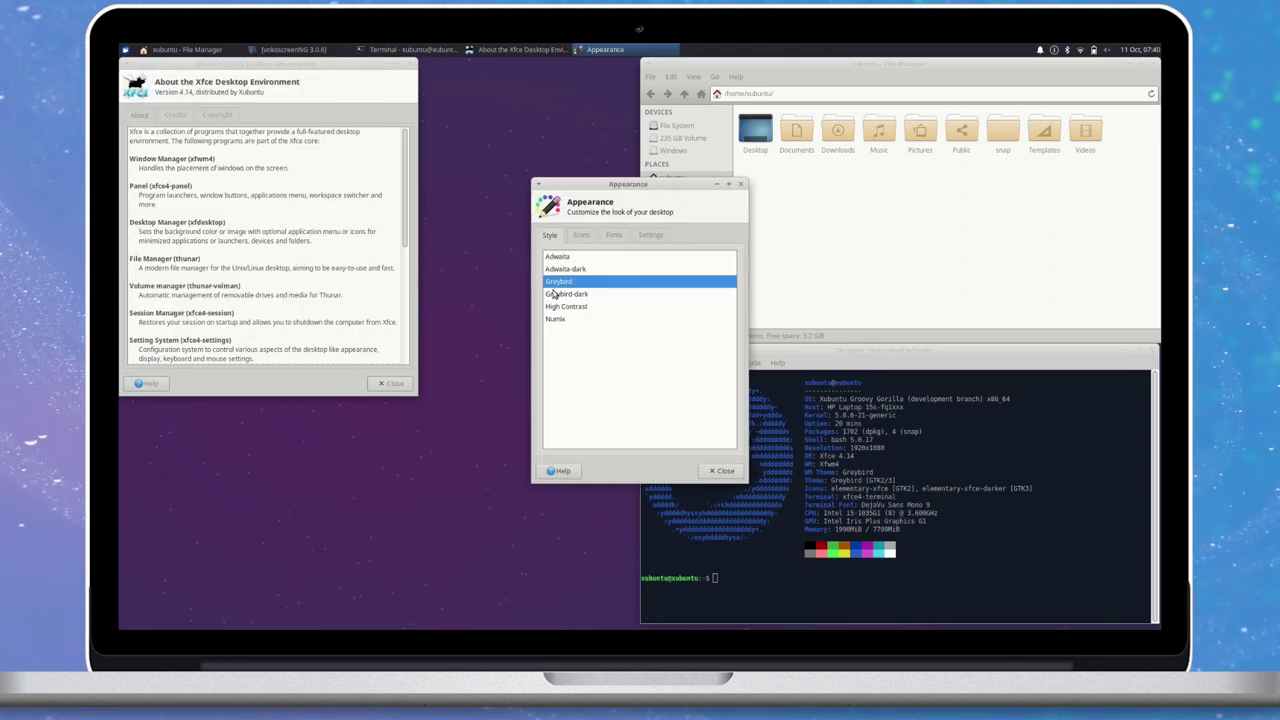
{"action": "left_click", "coordinate": [578, 295]}
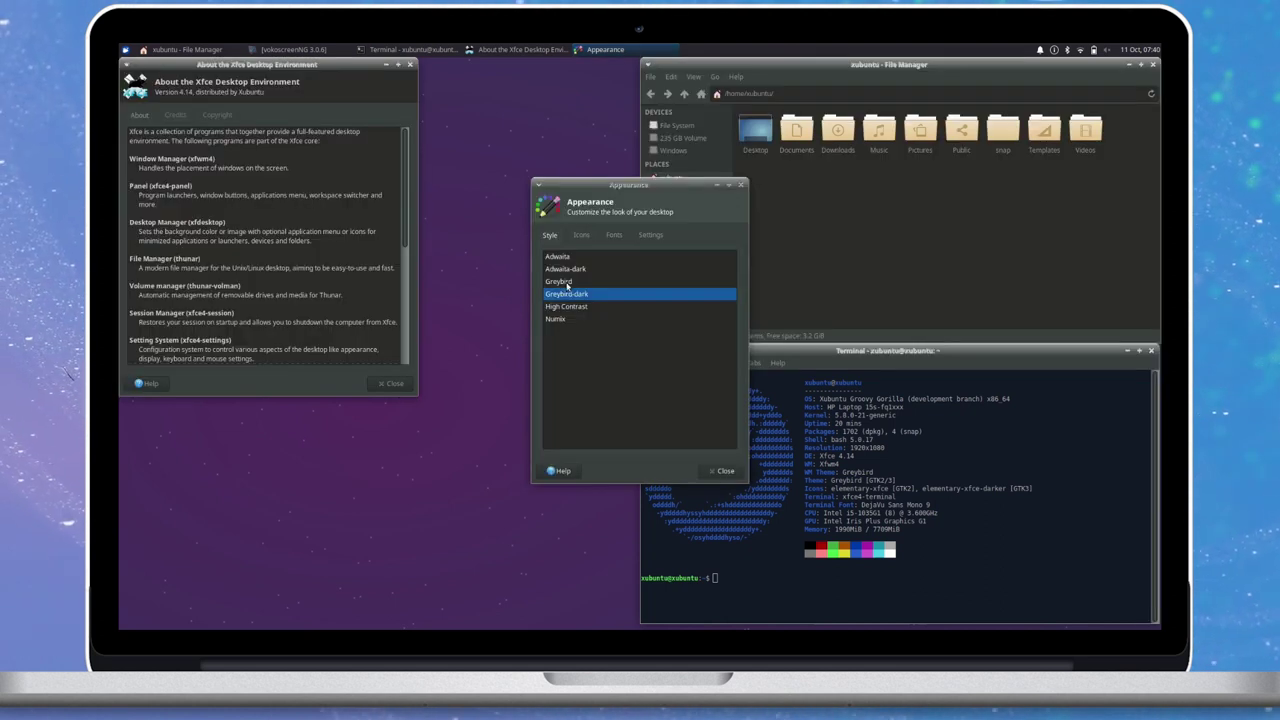
{"action": "left_click", "coordinate": [567, 283]}
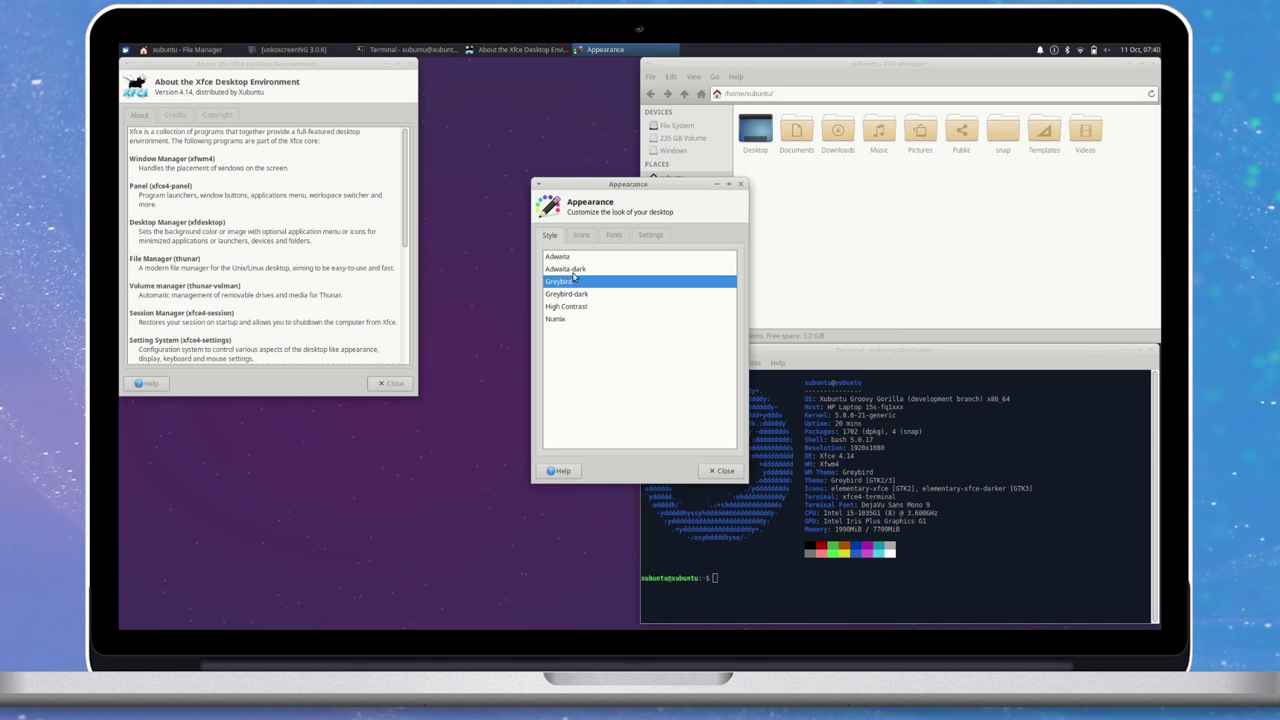
{"action": "left_click", "coordinate": [582, 236]}
{"action": "left_click", "coordinate": [614, 236]}
{"action": "left_click", "coordinate": [650, 236]}
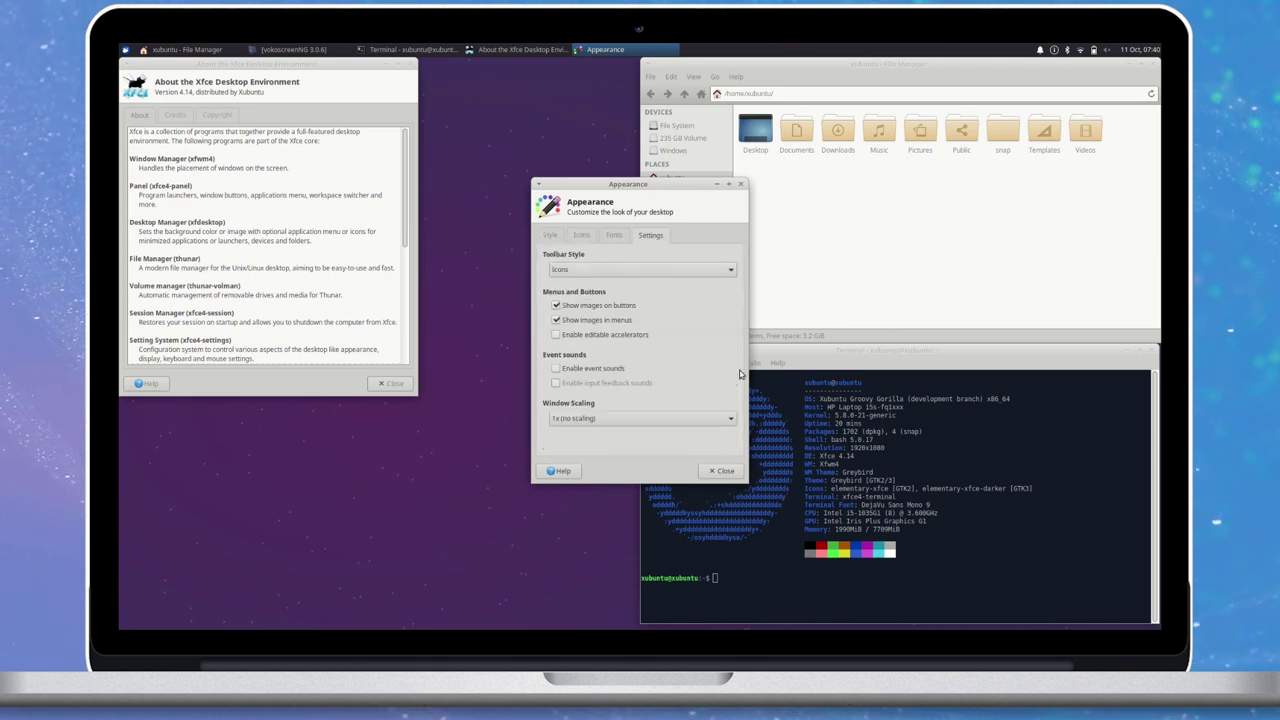
{"action": "left_click", "coordinate": [724, 471]}
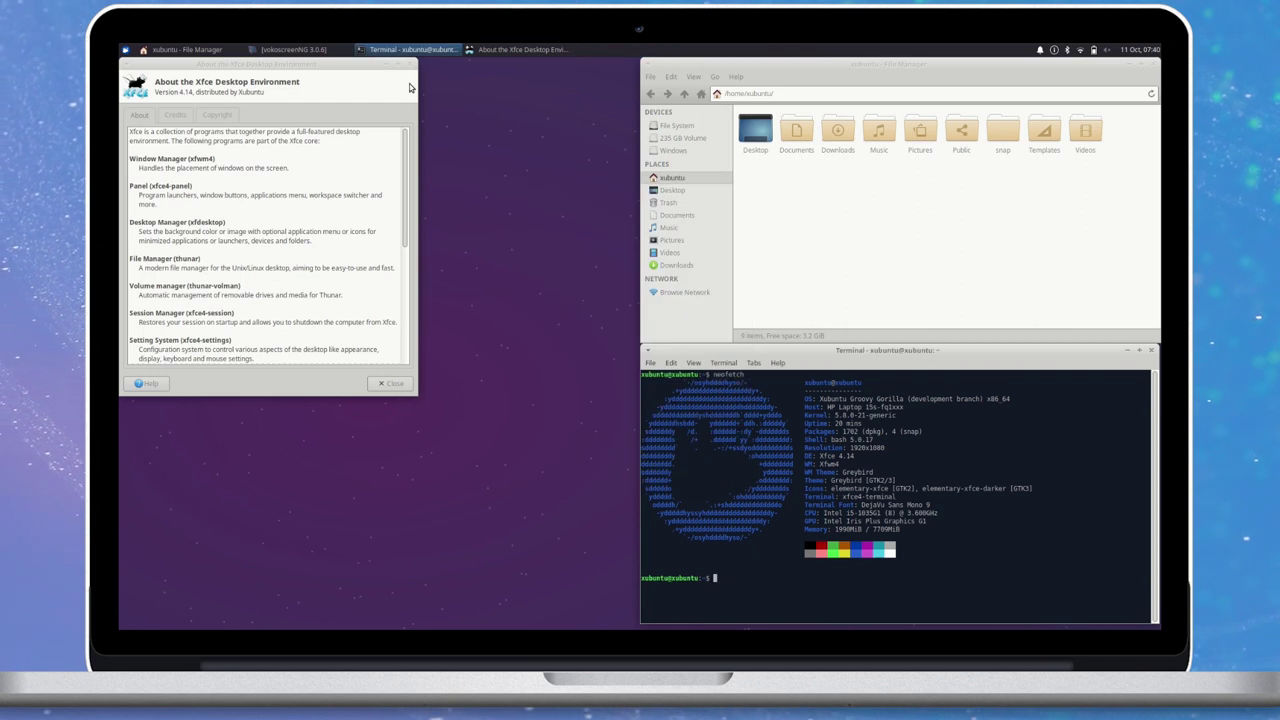
Close the About Xfce, file manager and terminal windows.
{"action": "key", "text": "alt+F4"}
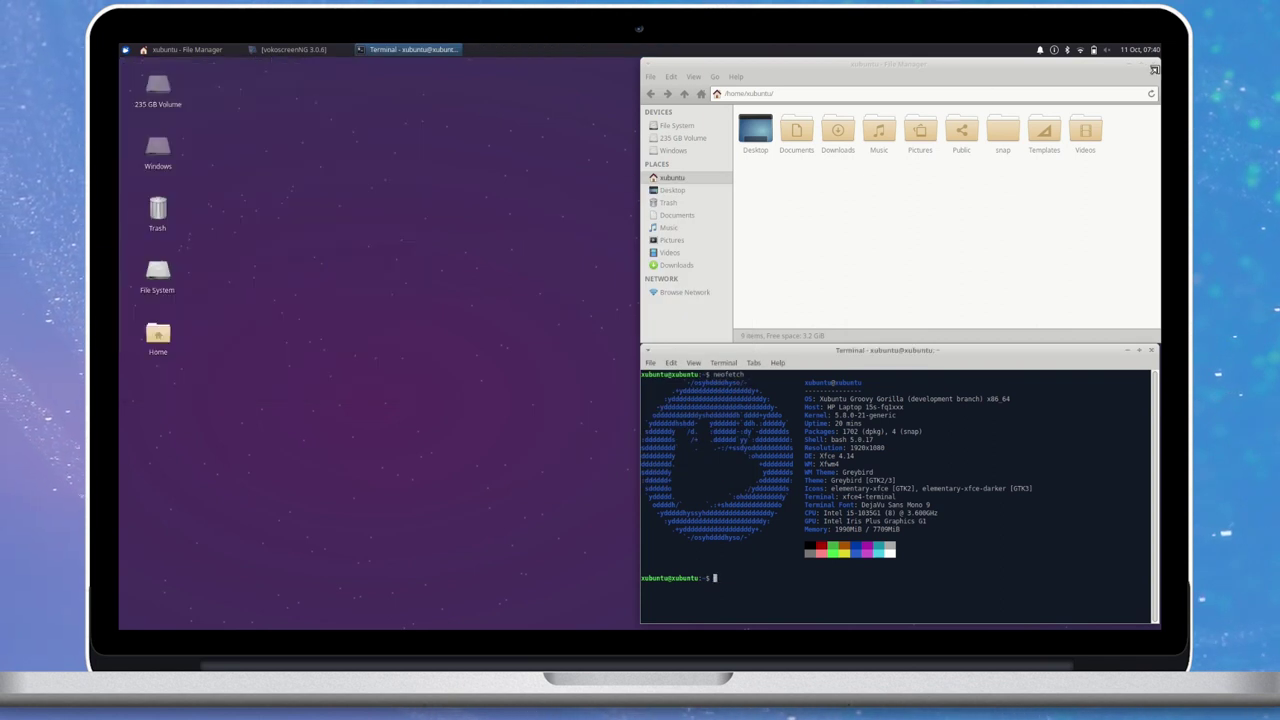
{"action": "left_click", "coordinate": [1150, 64]}
{"action": "key", "text": "alt+F4"}
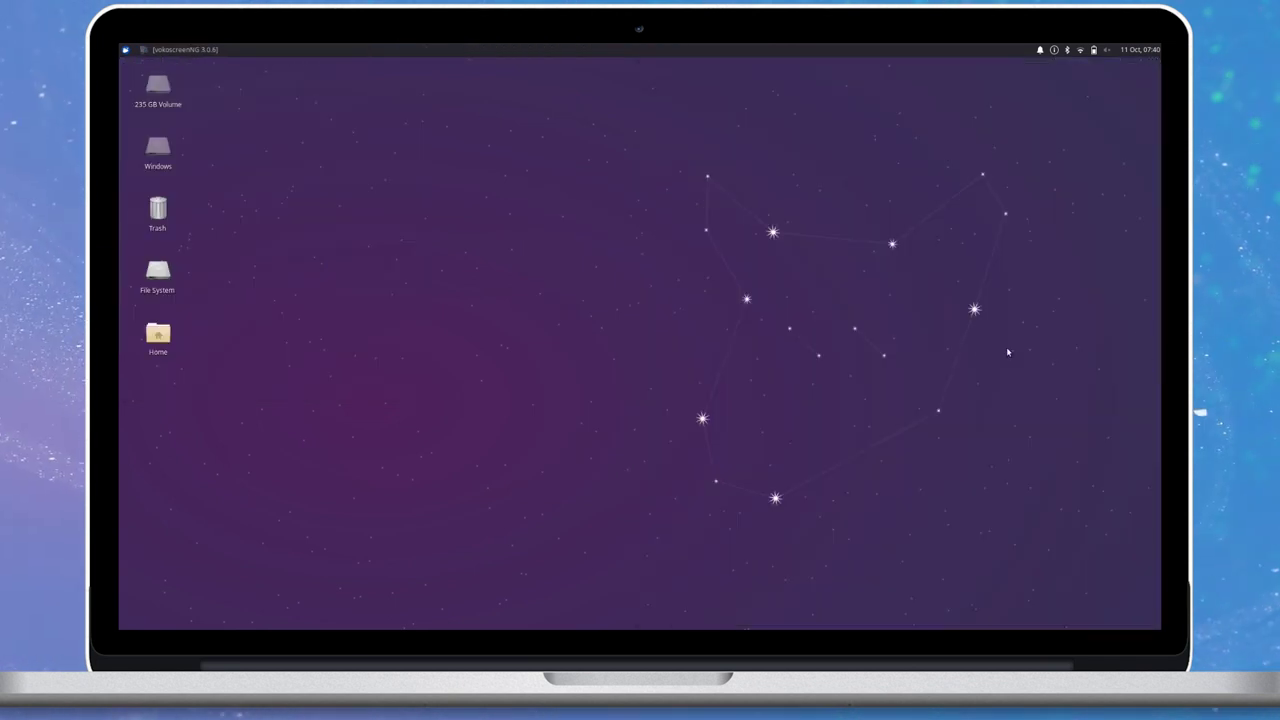
Launch Firefox from the applications menu, resize and reposition its window, and close the extra New Tab.
{"action": "left_click", "coordinate": [124, 49]}
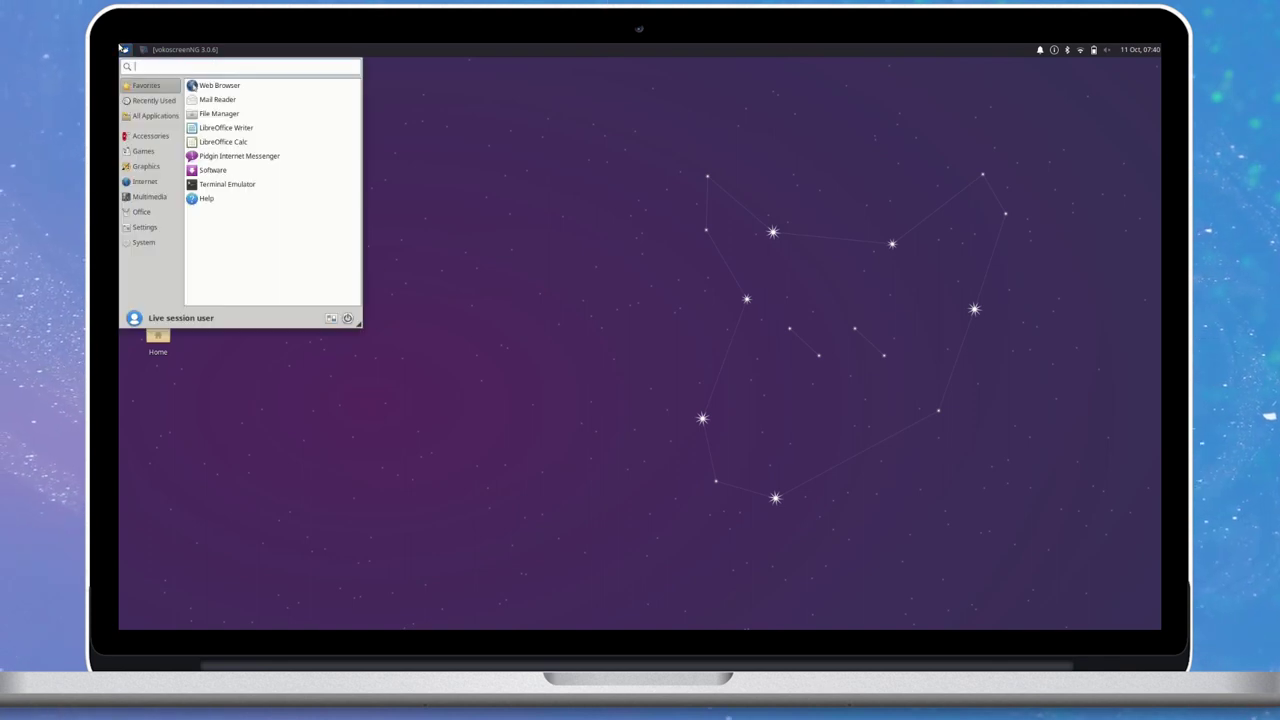
{"action": "type", "text": "gparted"}
{"action": "key", "text": "Return"}
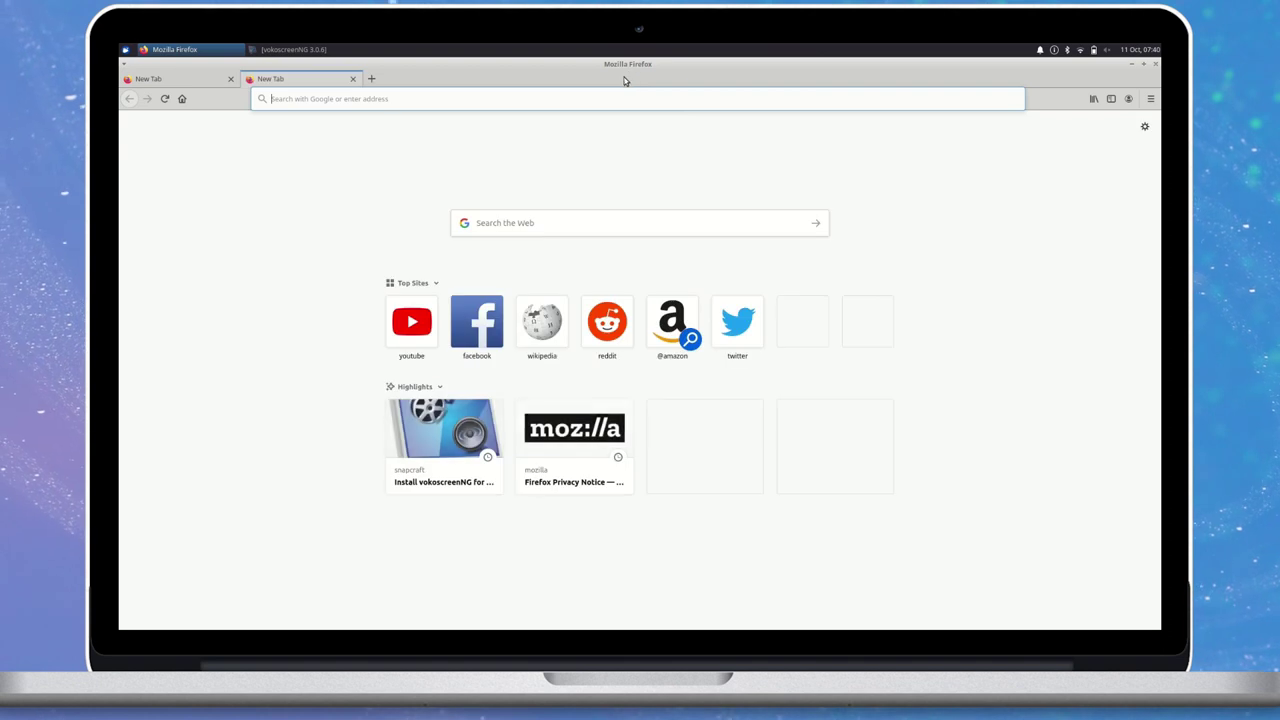
{"action": "left_click_drag", "start_coordinate": [624, 77], "coordinate": [789, 72]}
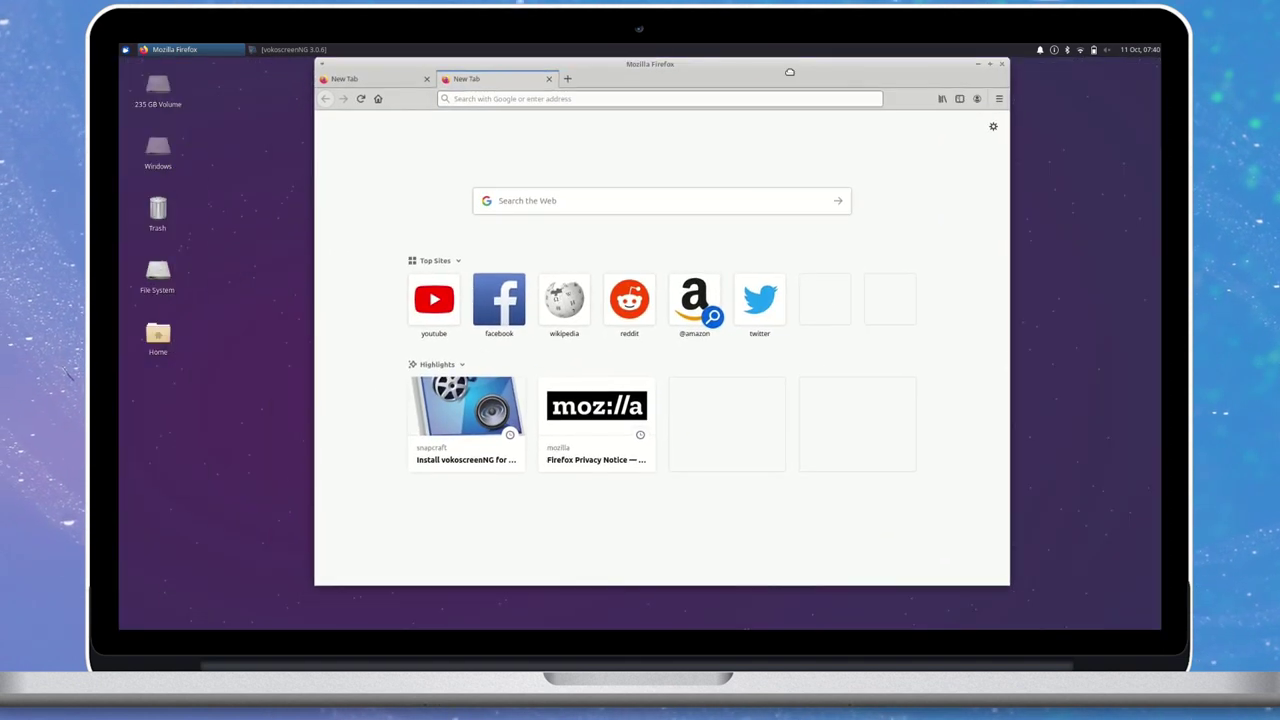
{"action": "left_click_drag", "start_coordinate": [319, 63], "coordinate": [166, 63]}
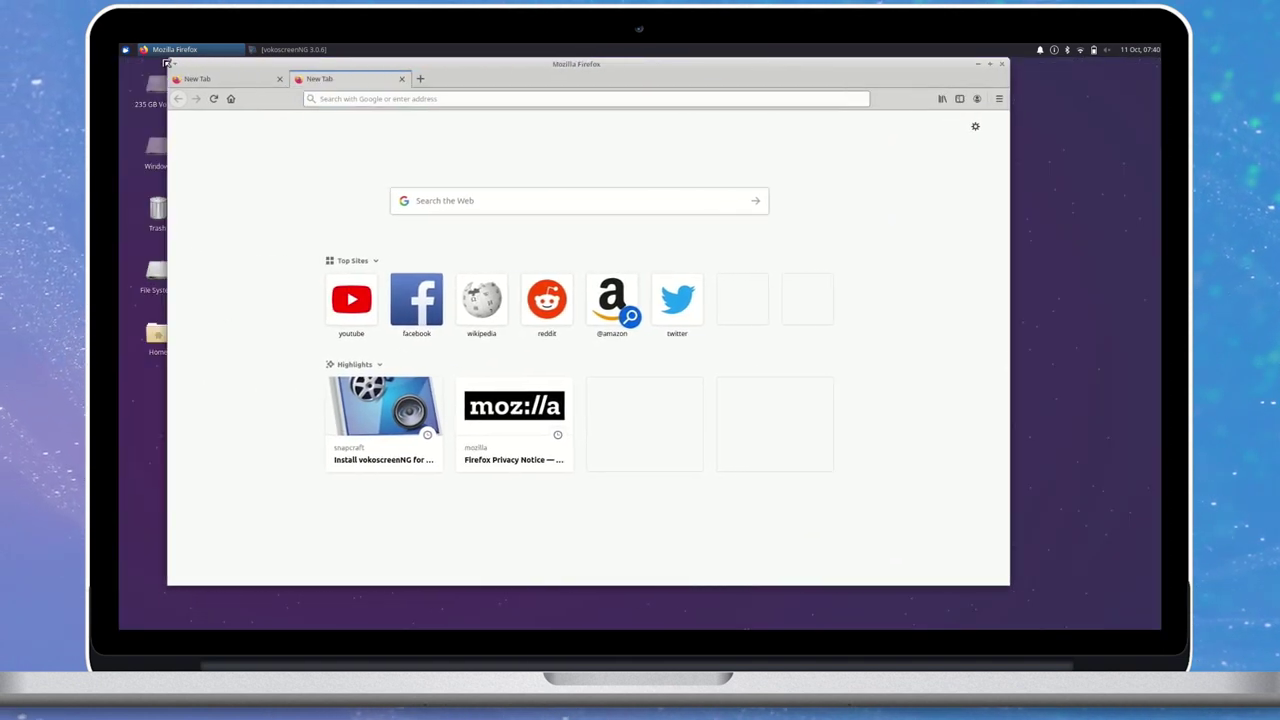
{"action": "left_click_drag", "start_coordinate": [464, 64], "coordinate": [565, 100]}
{"action": "left_click", "coordinate": [440, 101]}
Load opensourcefeed.org from the address bar.
{"action": "left_click", "coordinate": [605, 124]}
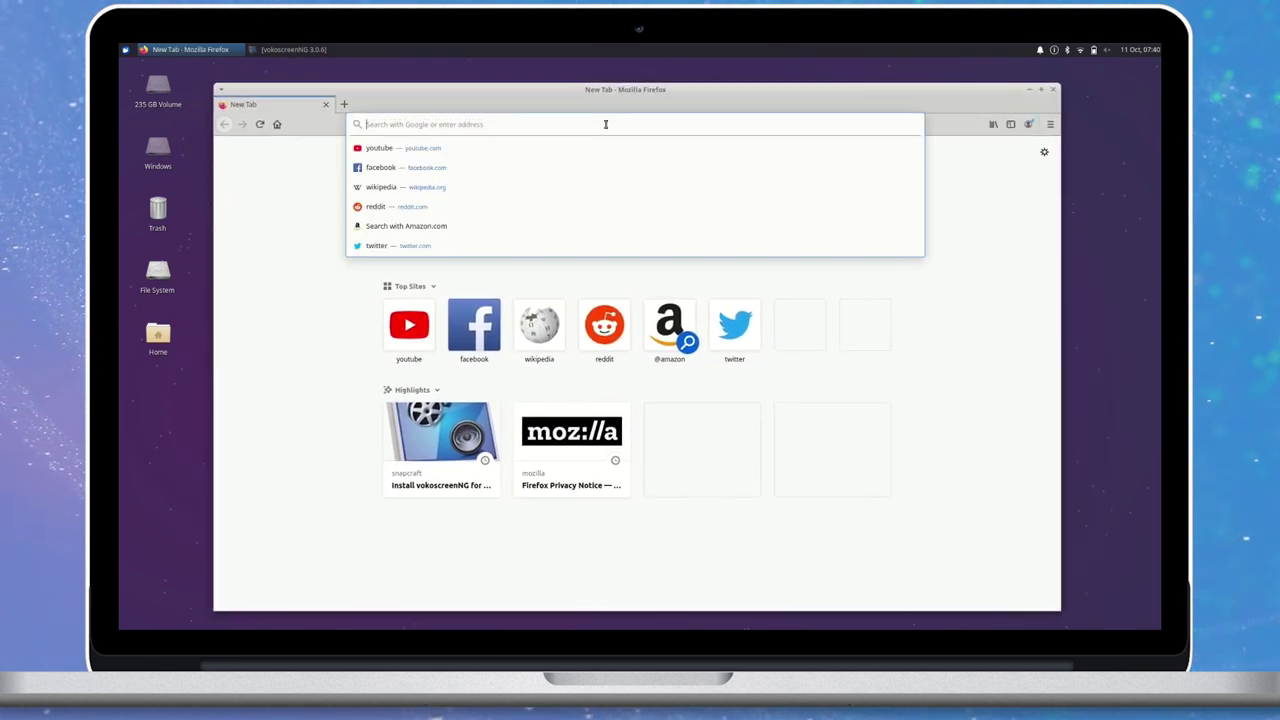
{"action": "type", "text": "opensource"}
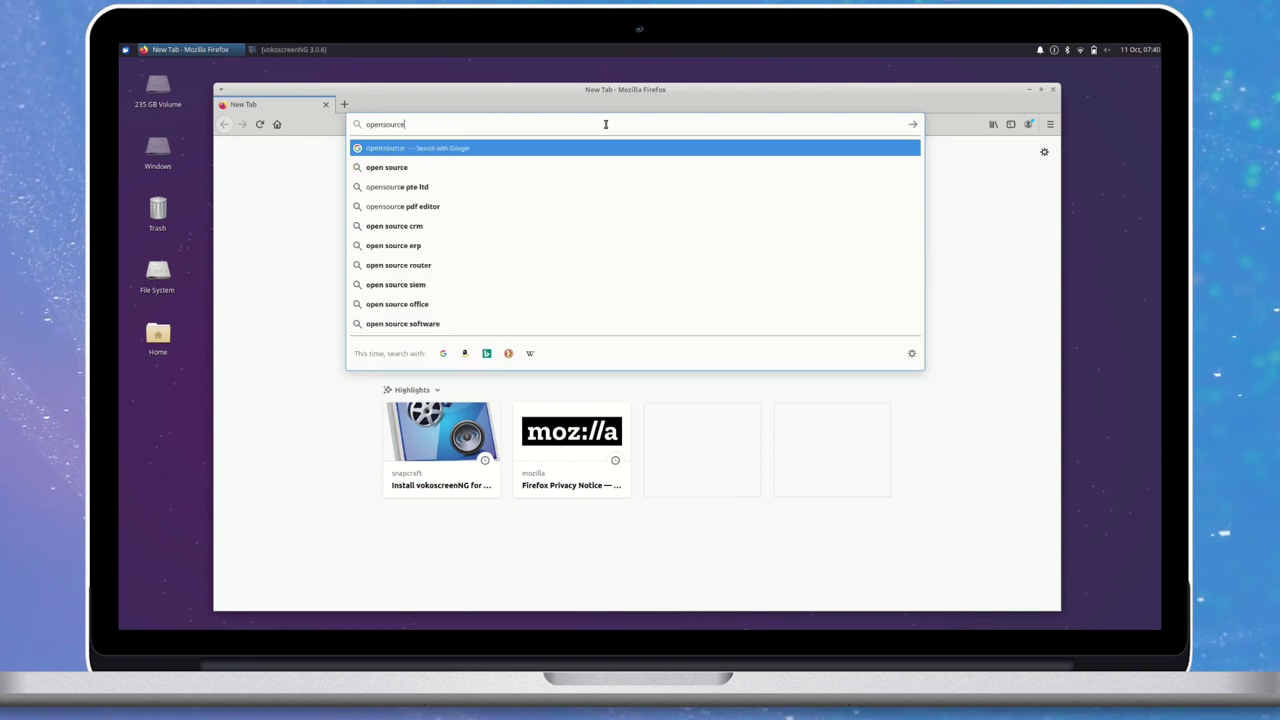
{"action": "type", "text": "feed.org"}
{"action": "key", "text": "Return"}
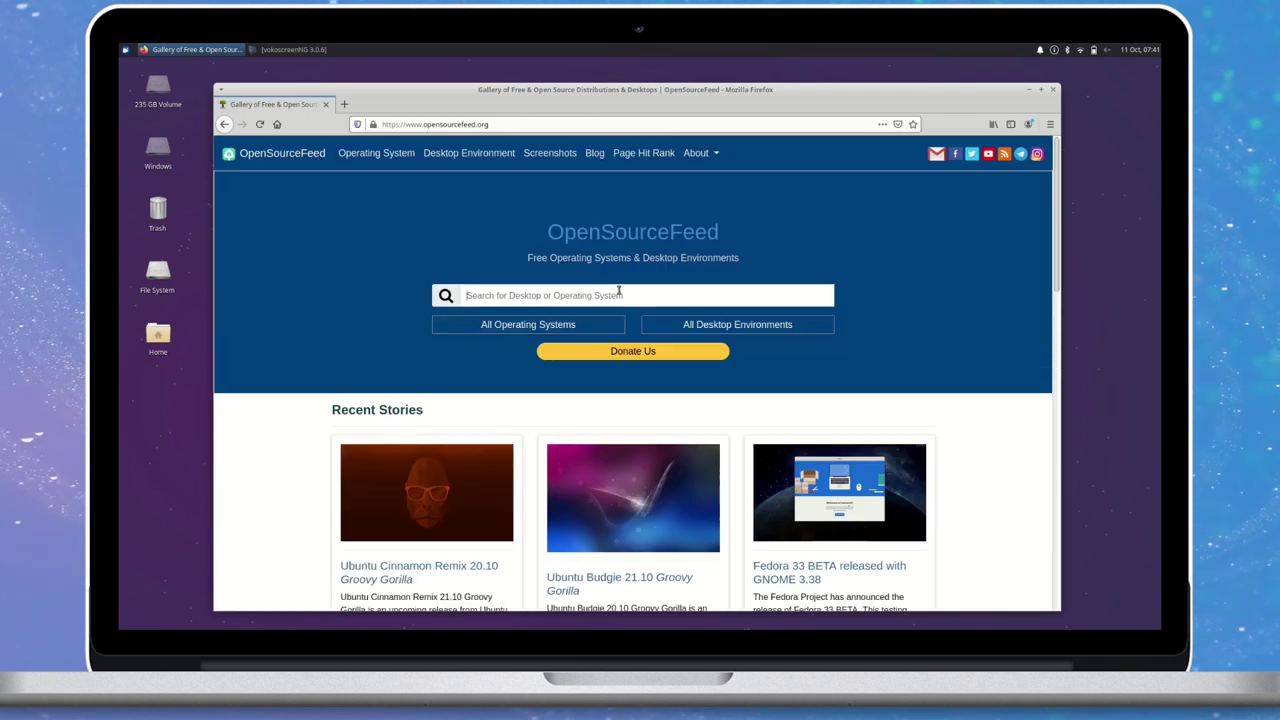
Search 'xubun' on OpenSourceFeed, open the Xubuntu page, and follow its Home Page link to xubuntu.org.
{"action": "type", "text": "xubun"}
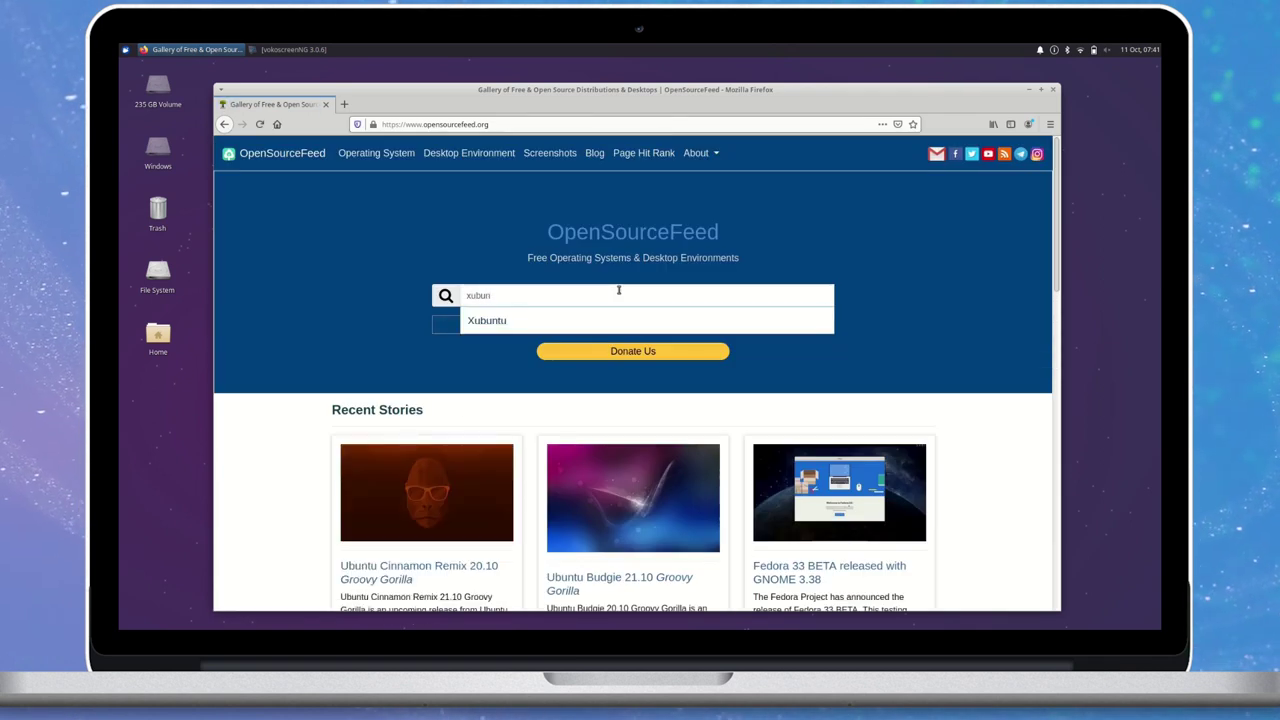
{"action": "left_click", "coordinate": [622, 320]}
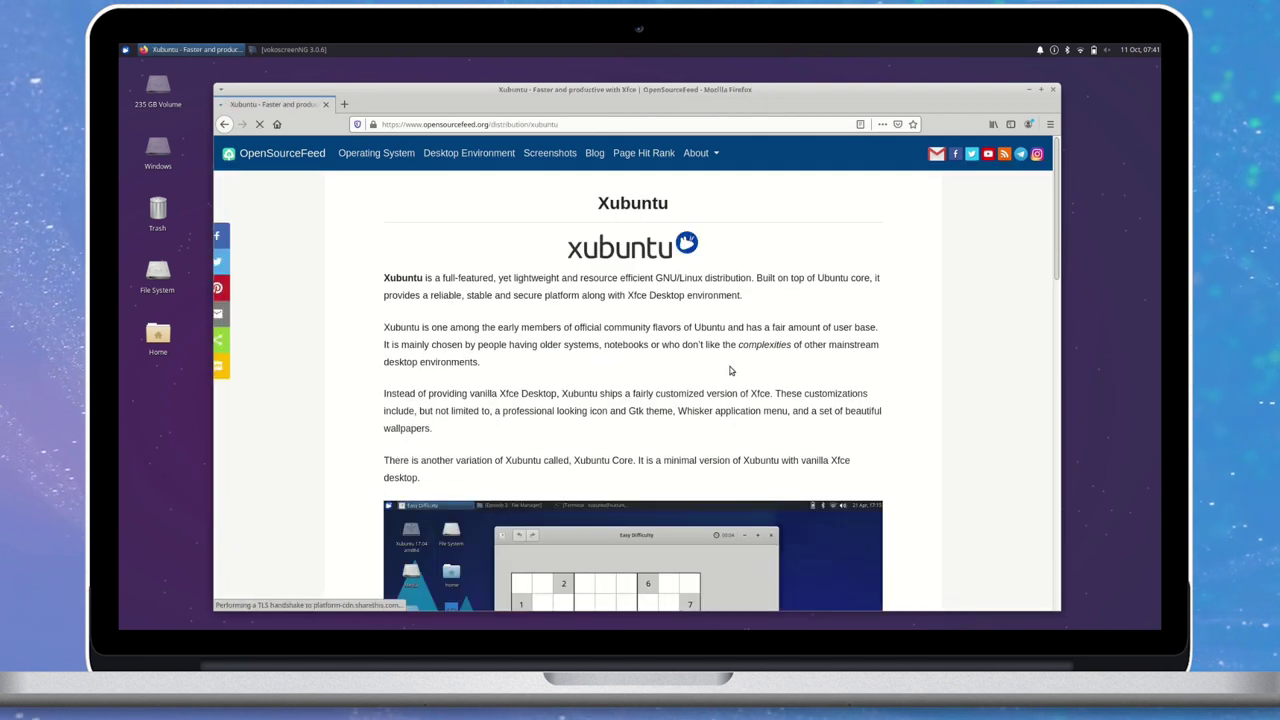
{"action": "scroll", "coordinate": [730, 371], "scroll_direction": "down", "scroll_amount": 3}
{"action": "scroll", "coordinate": [730, 371], "scroll_direction": "down", "scroll_amount": 10}
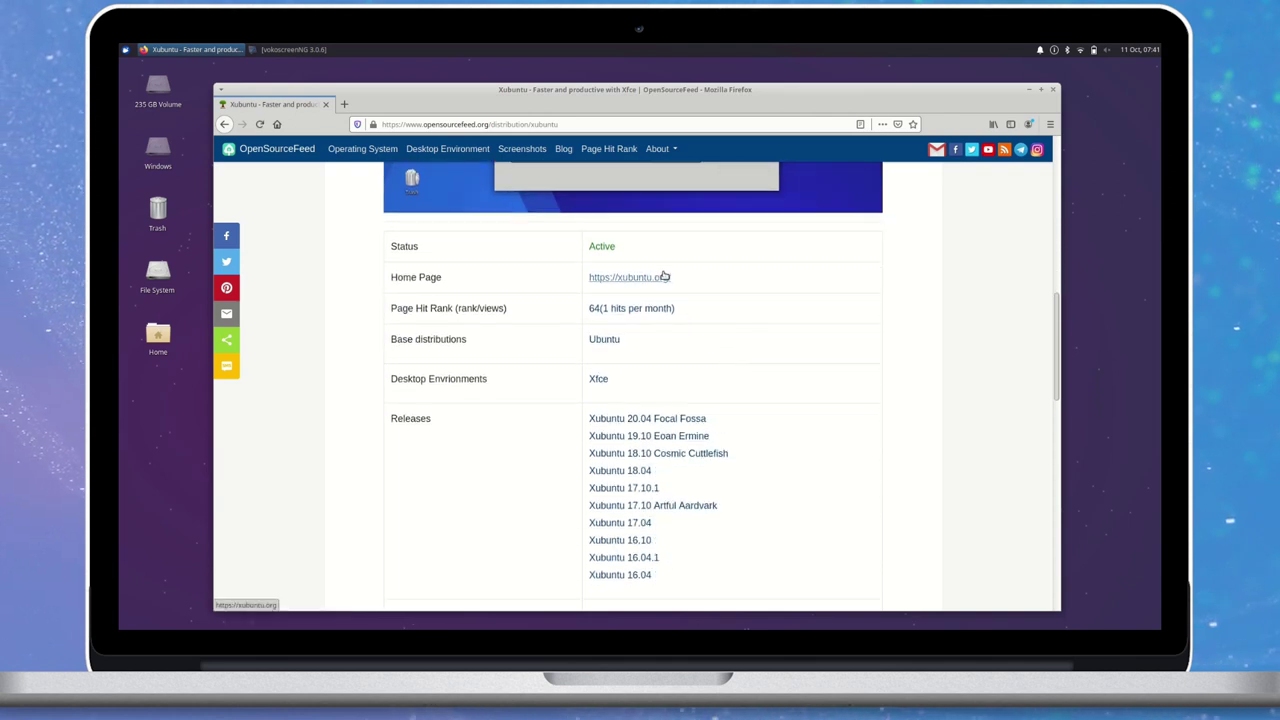
{"action": "left_click", "coordinate": [629, 277]}
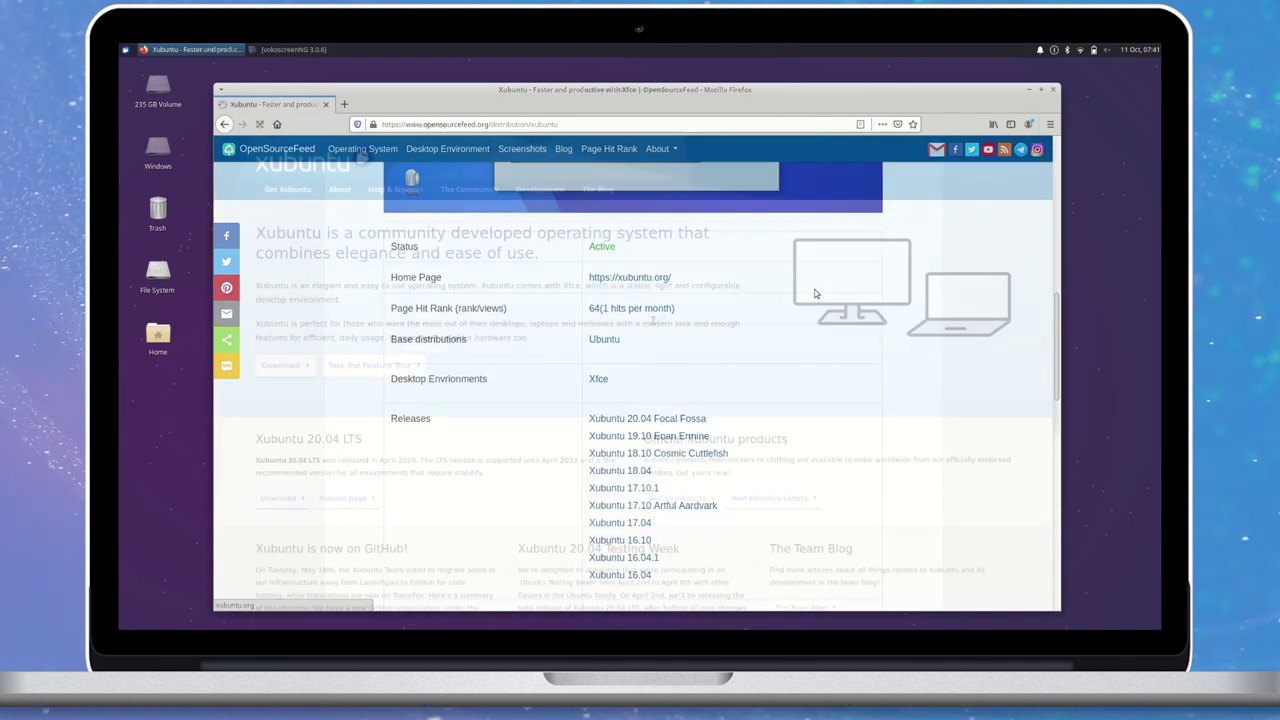
{"action": "scroll", "coordinate": [477, 408], "scroll_direction": "down", "scroll_amount": 5}
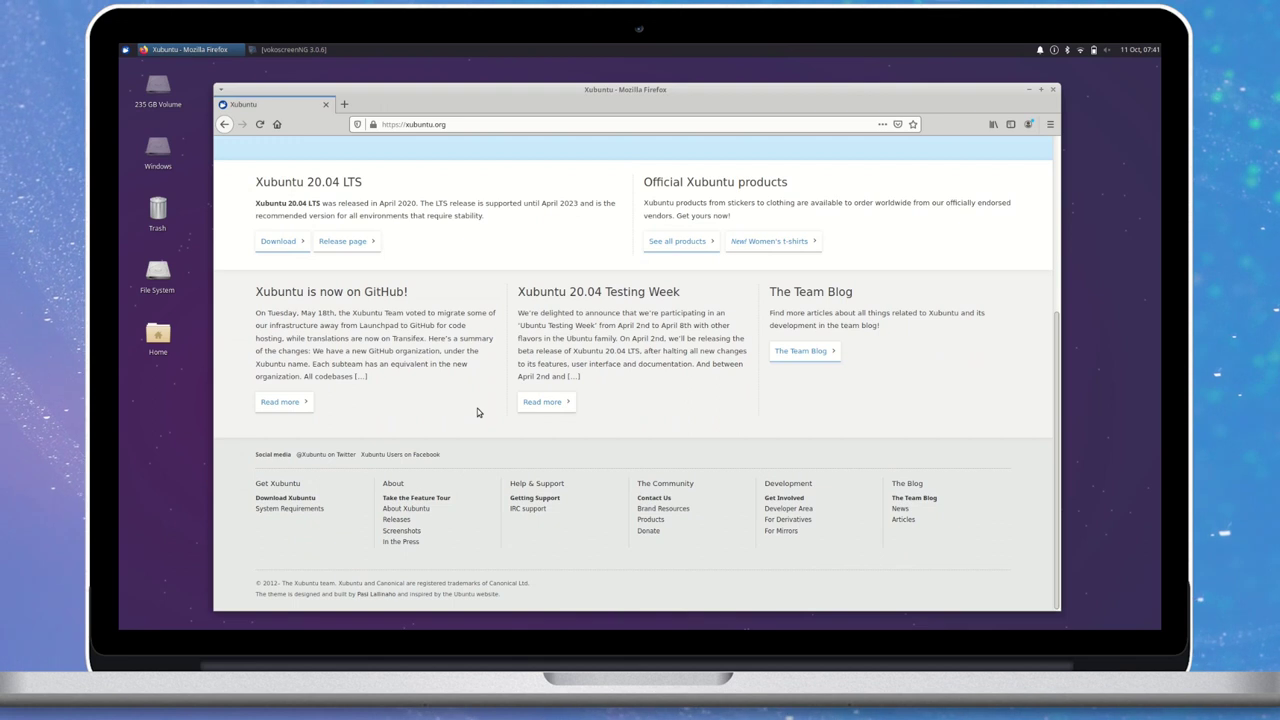
{"action": "scroll", "coordinate": [477, 408], "scroll_direction": "up", "scroll_amount": 5}
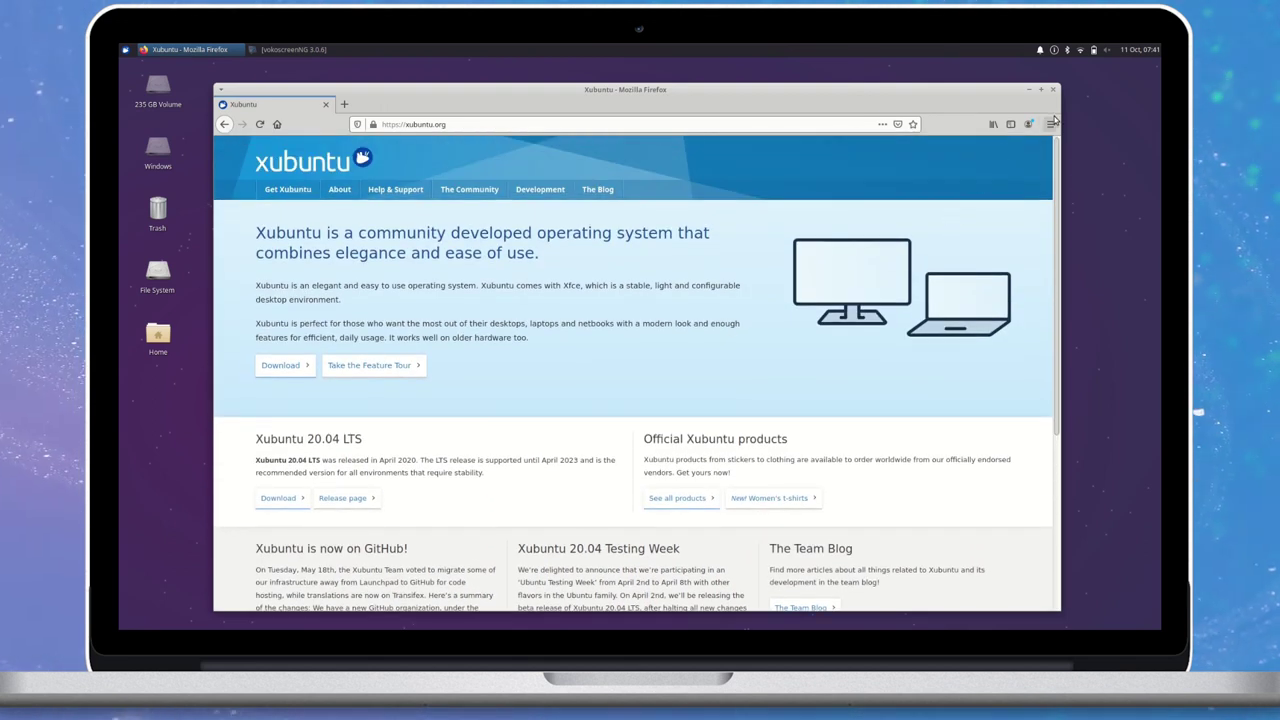
Check Firefox's version 81.0.1 via Help > About Firefox, then close the browser.
{"action": "left_click", "coordinate": [1050, 124]}
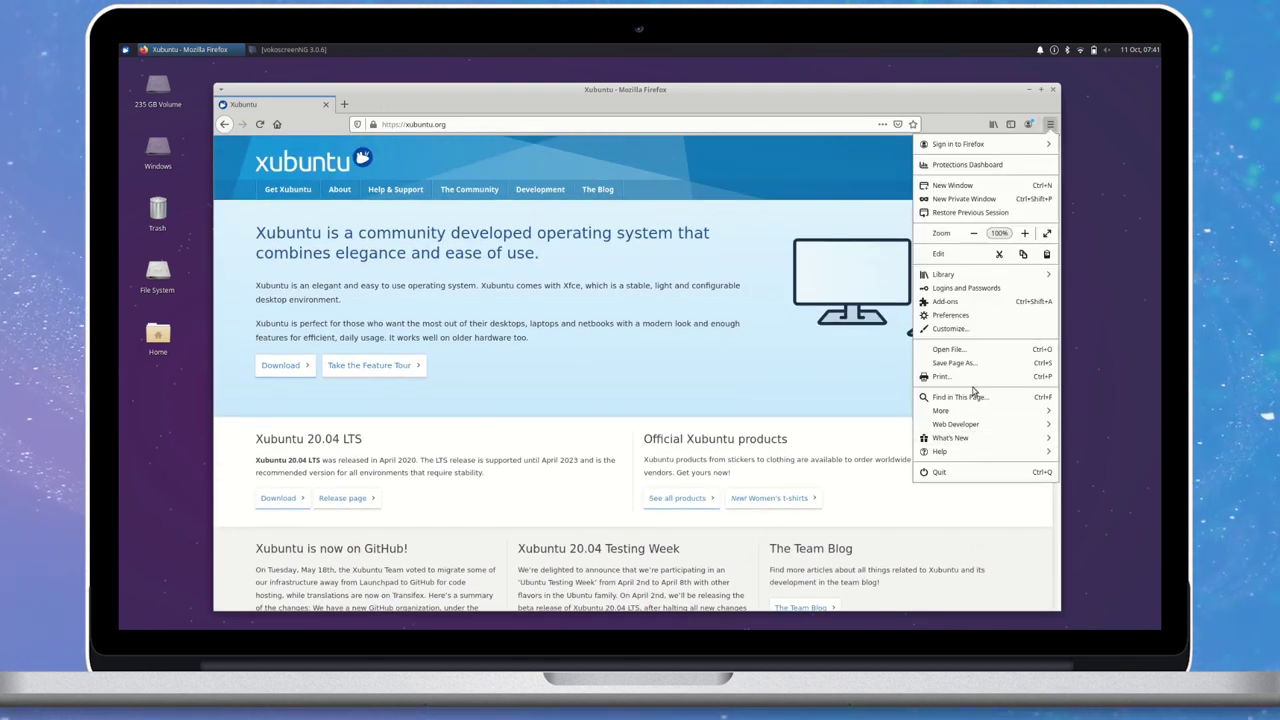
{"action": "left_click", "coordinate": [958, 451]}
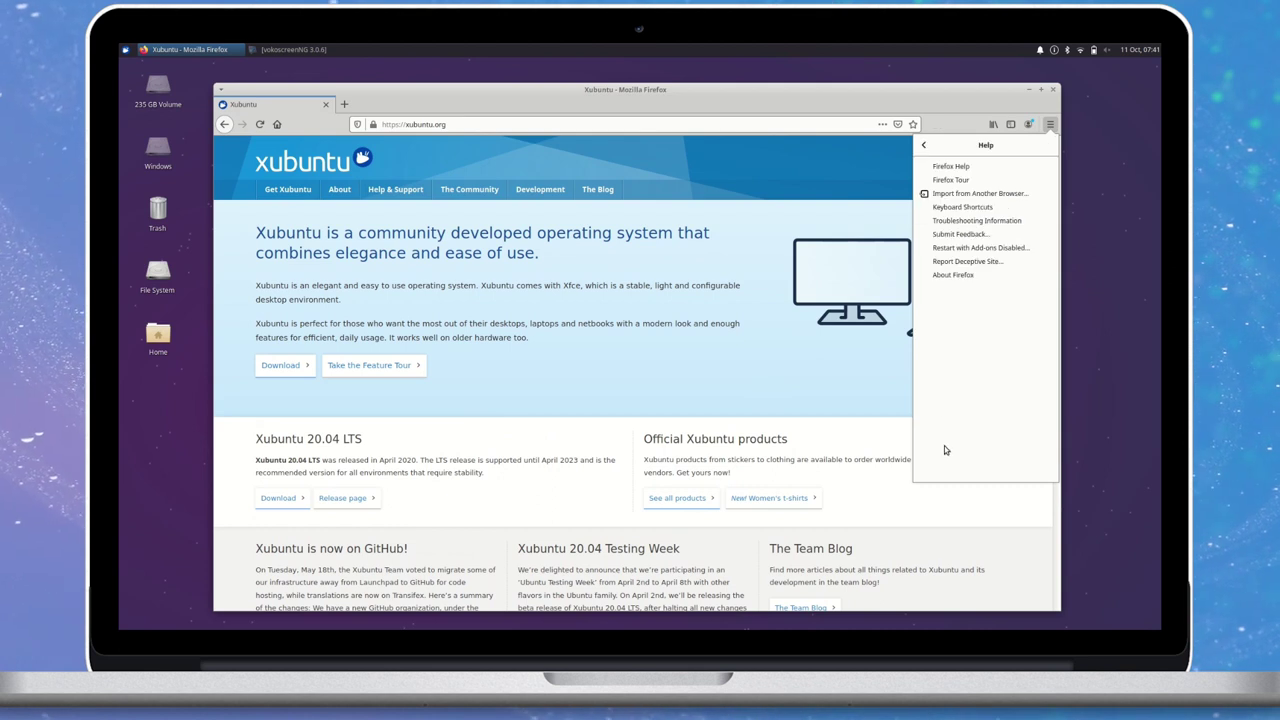
{"action": "left_click", "coordinate": [968, 276]}
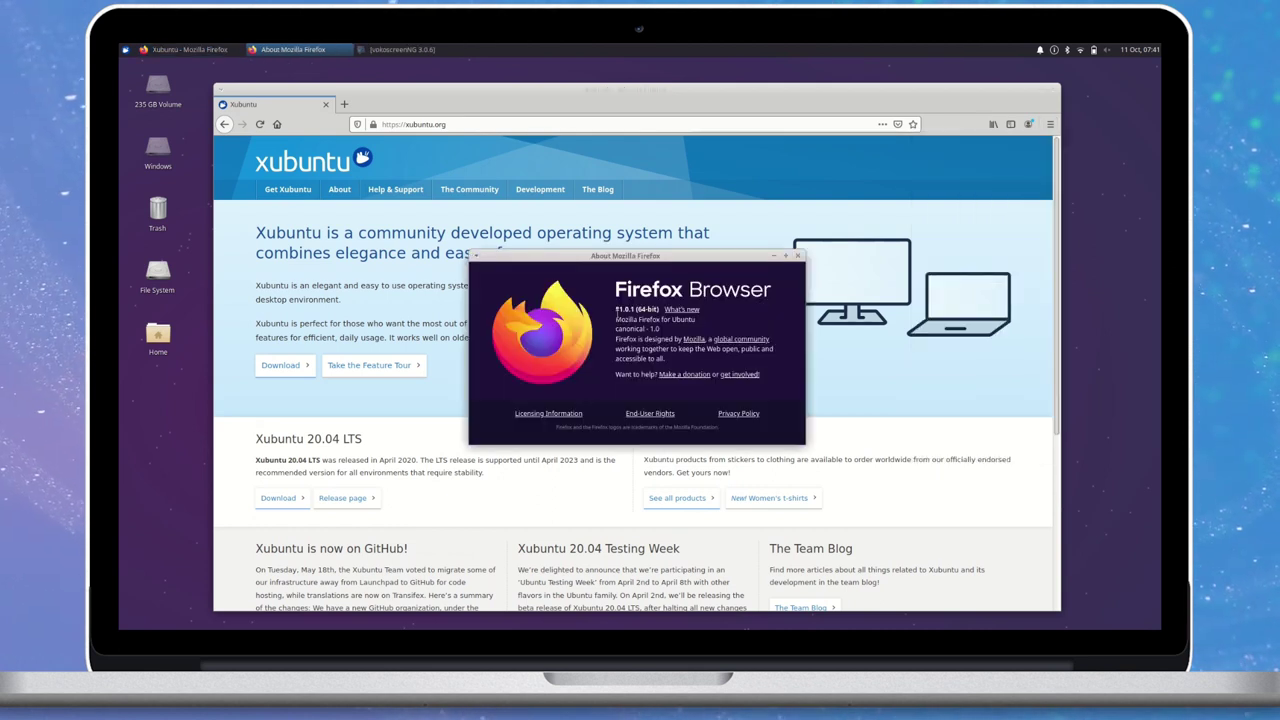
{"action": "left_click", "coordinate": [799, 257]}
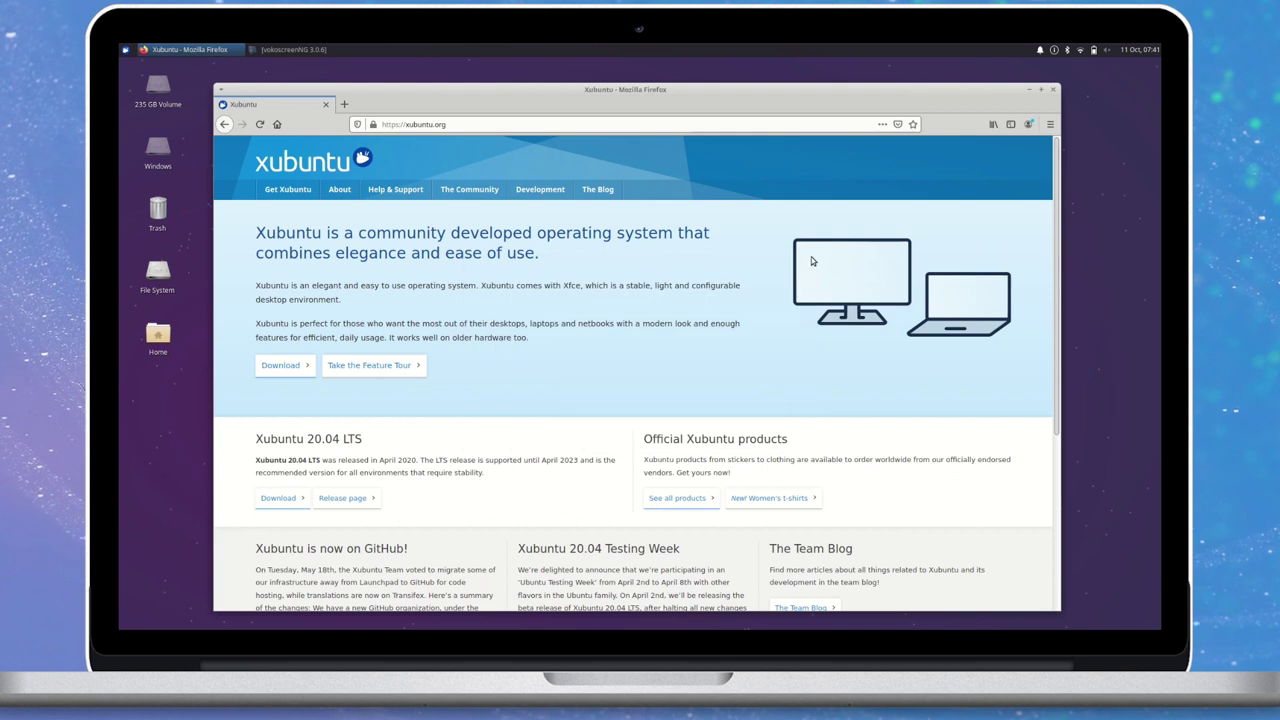
{"action": "left_click", "coordinate": [1055, 91]}
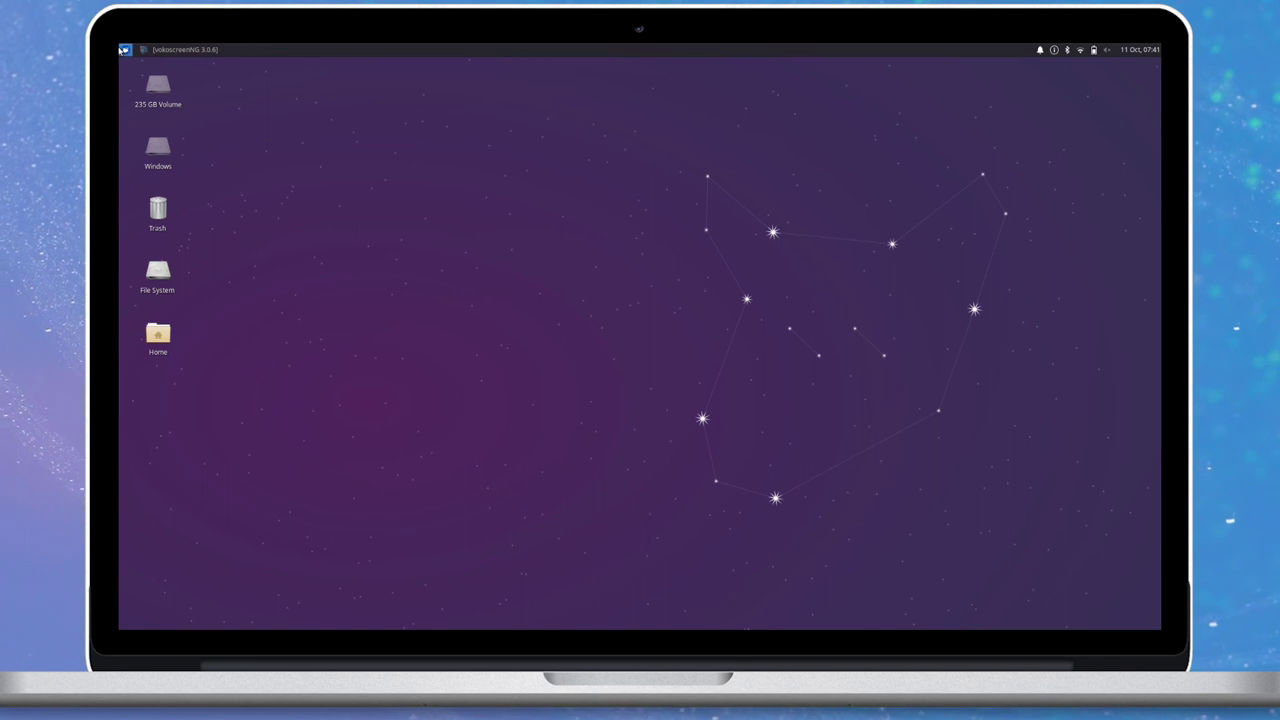
Search 'media' in the applications menu and launch Parole Media Player.
{"action": "left_click", "coordinate": [127, 49]}
{"action": "type", "text": "video"}
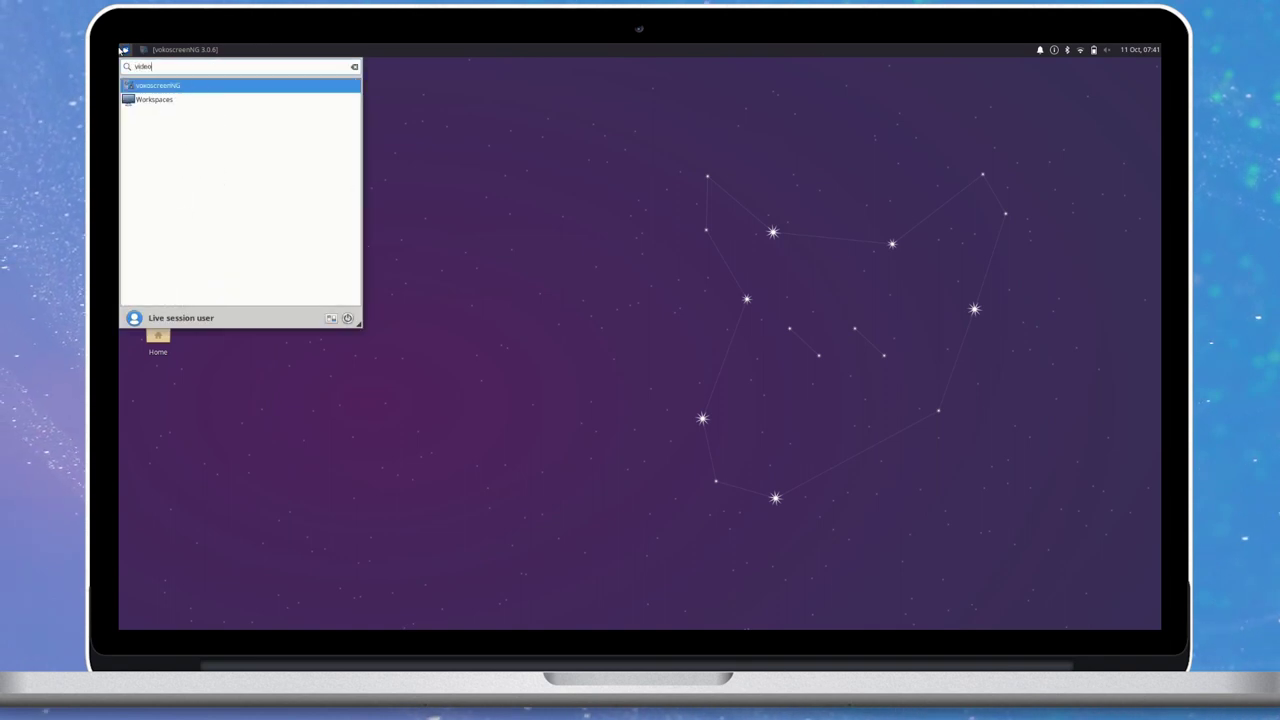
{"action": "key", "text": "BackSpace"}
{"action": "key", "text": "BackSpace"}
{"action": "key", "text": "BackSpace"}
{"action": "key", "text": "BackSpace"}
{"action": "key", "text": "BackSpace"}
{"action": "type", "text": "media"}
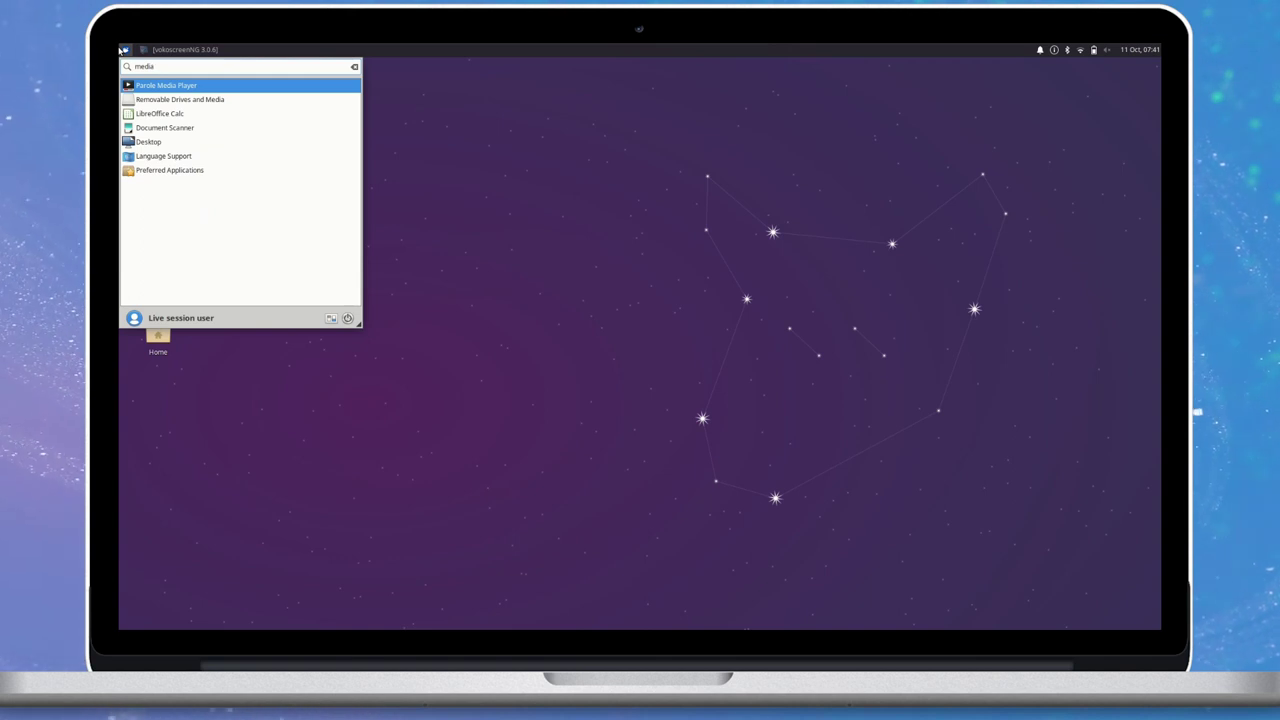
{"action": "key", "text": "Return"}
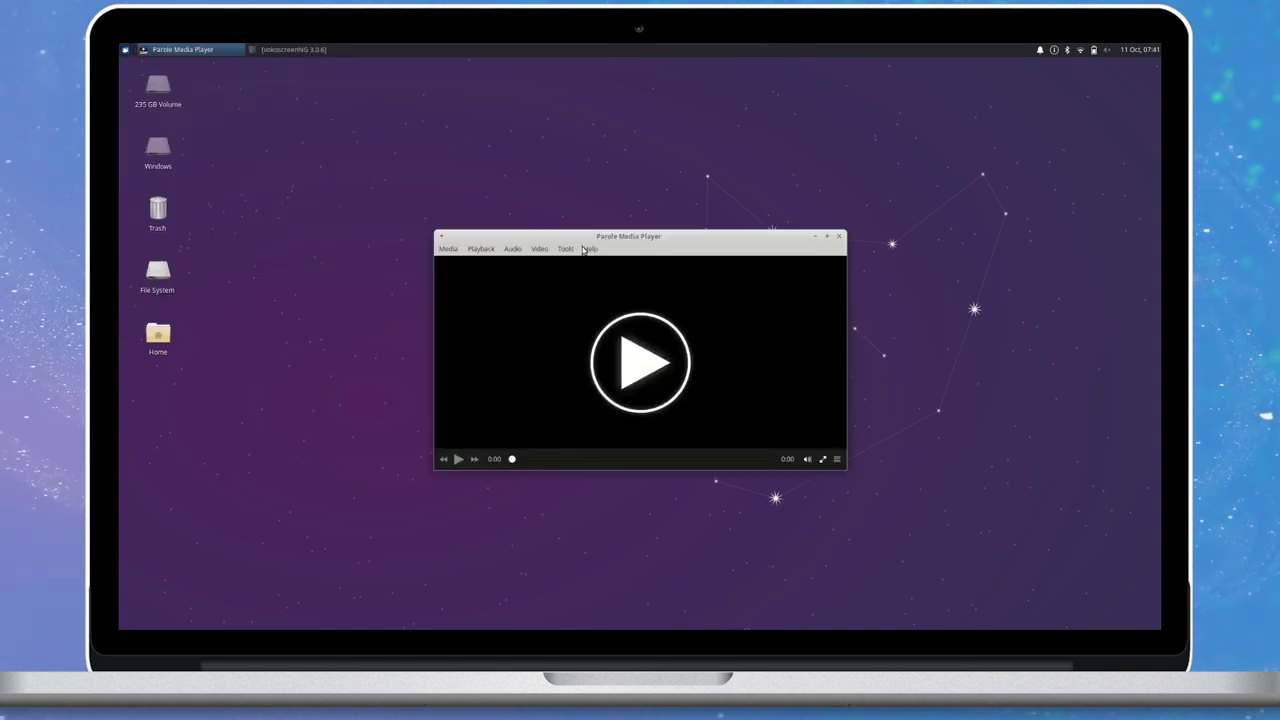
View Parole's About information from the Help menu, then close it.
{"action": "left_click", "coordinate": [591, 249]}
{"action": "left_click", "coordinate": [622, 296]}
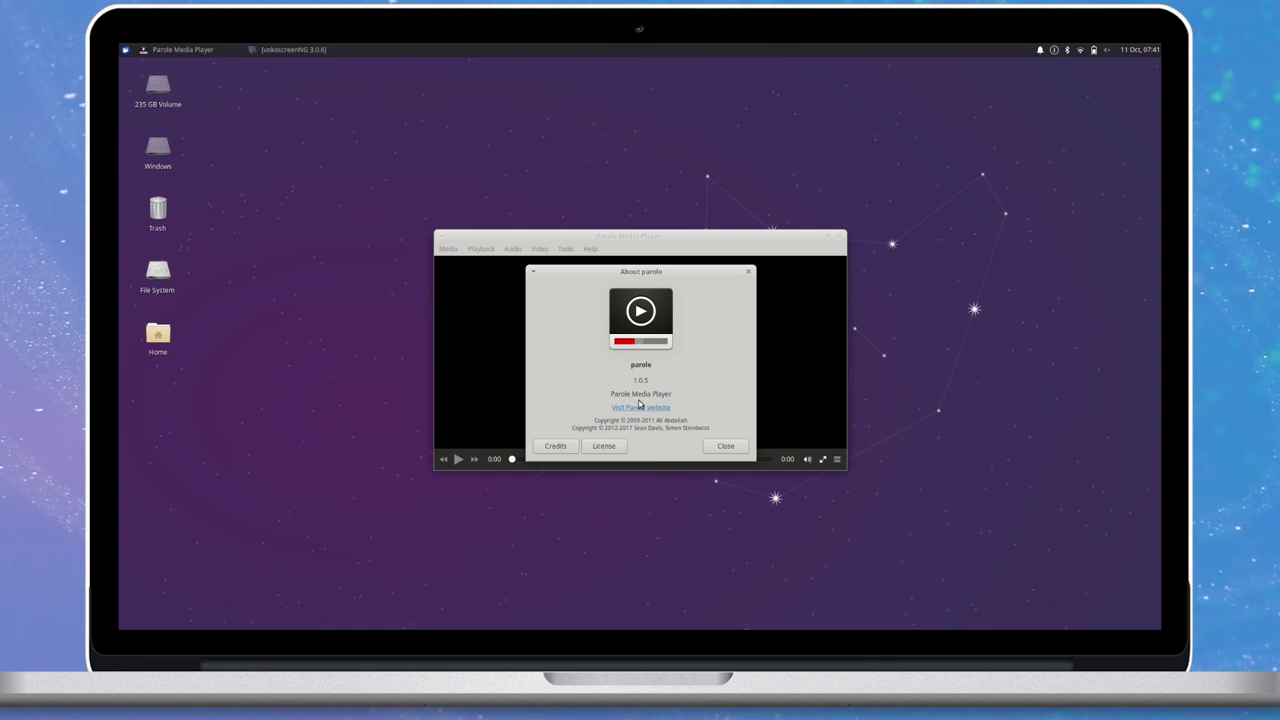
{"action": "left_click", "coordinate": [725, 446]}
Choose Media > Open… and browse Other Locations for the video.
{"action": "left_click", "coordinate": [448, 249]}
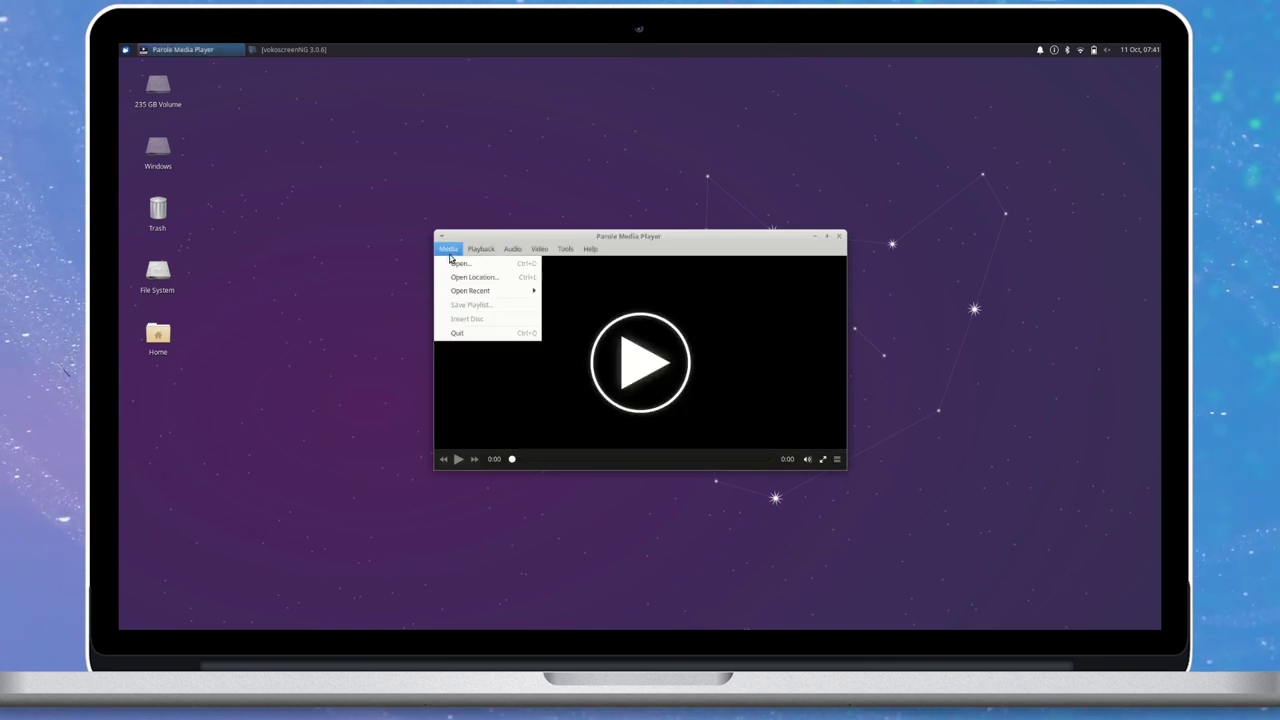
{"action": "left_click", "coordinate": [465, 267]}
{"action": "left_click", "coordinate": [512, 374]}
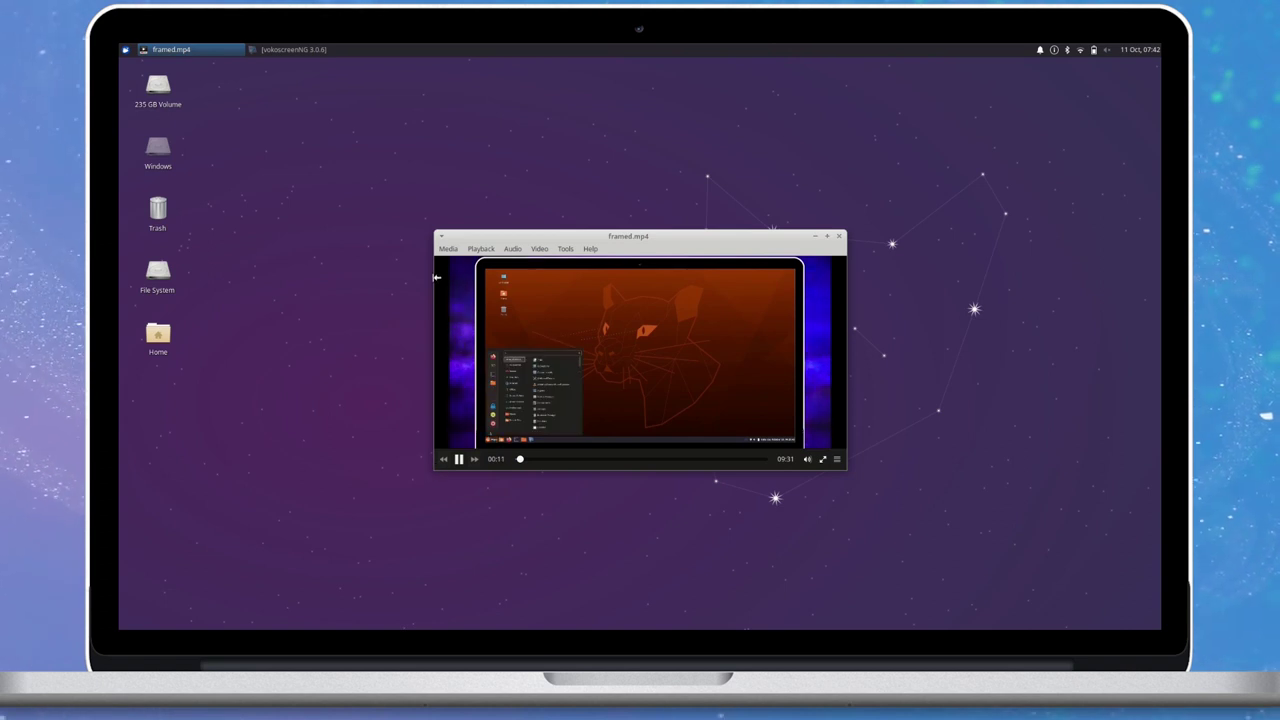
Make the player window wider and taller, maximise and restore it, then move it down and right.
{"action": "left_click_drag", "start_coordinate": [433, 469], "coordinate": [240, 469]}
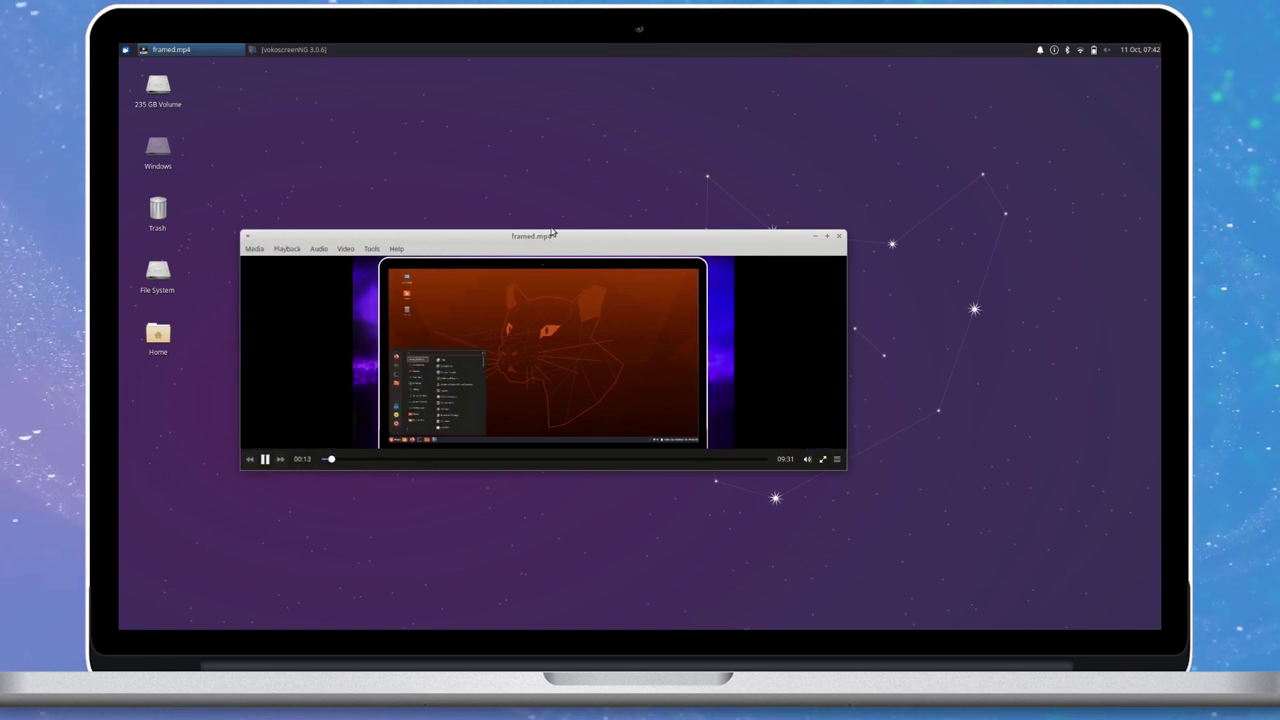
{"action": "left_click_drag", "start_coordinate": [555, 231], "coordinate": [627, 129]}
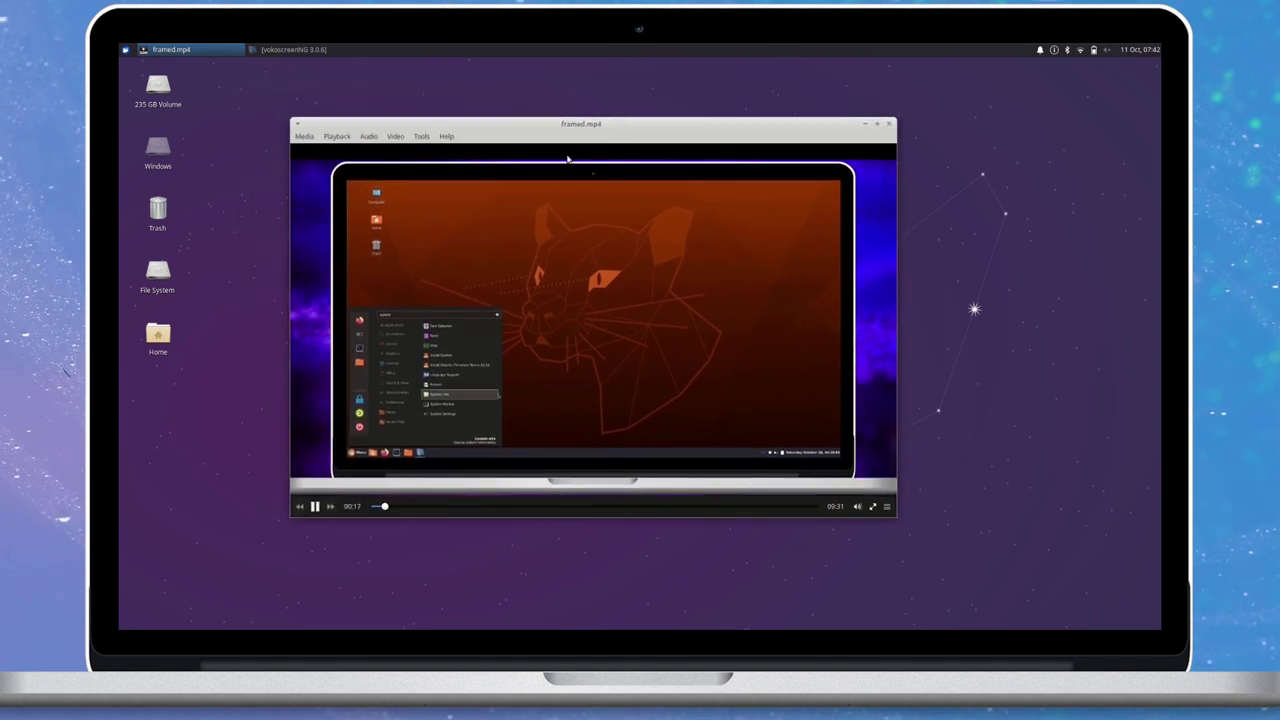
{"action": "double_click", "coordinate": [552, 127]}
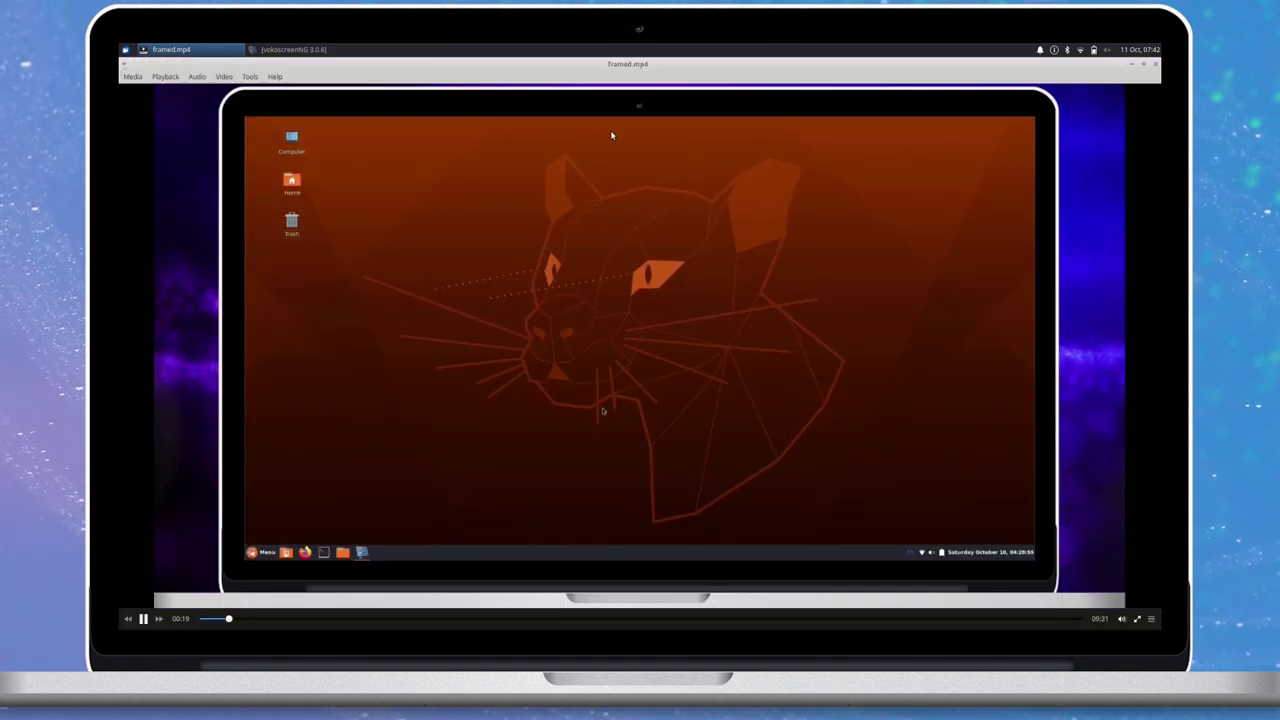
{"action": "double_click", "coordinate": [630, 64]}
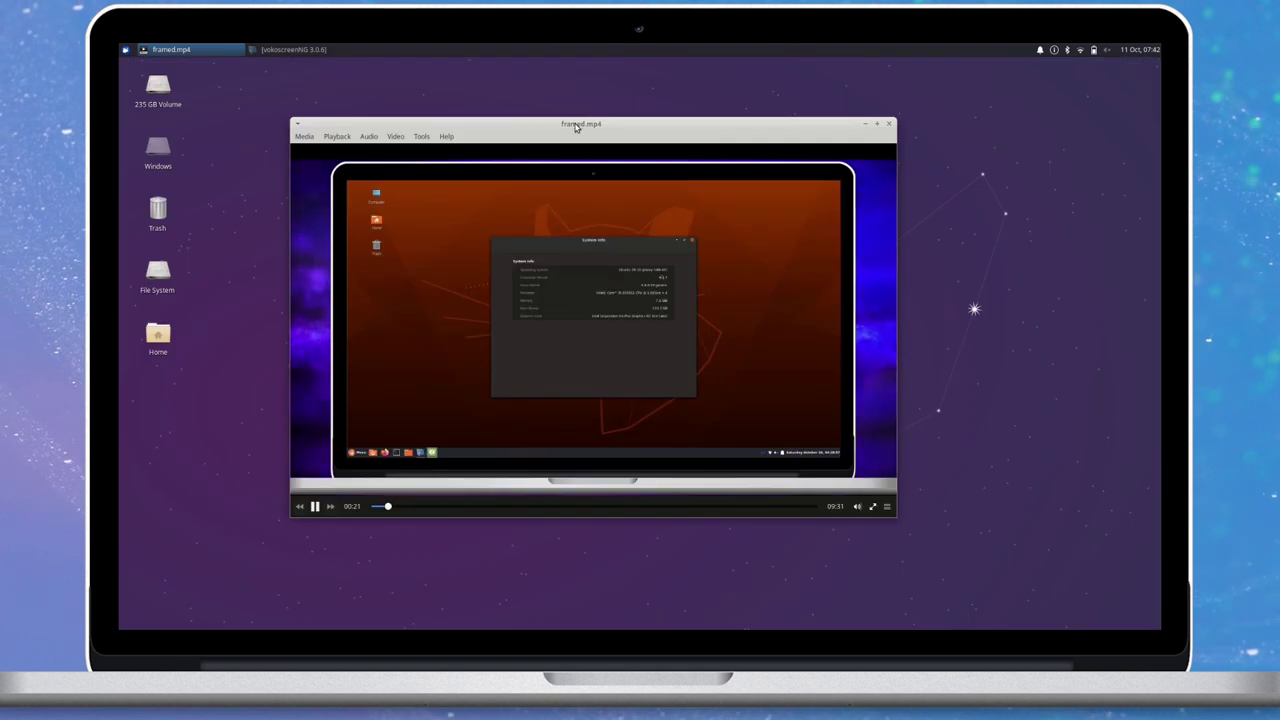
{"action": "left_click_drag", "start_coordinate": [590, 124], "coordinate": [652, 152]}
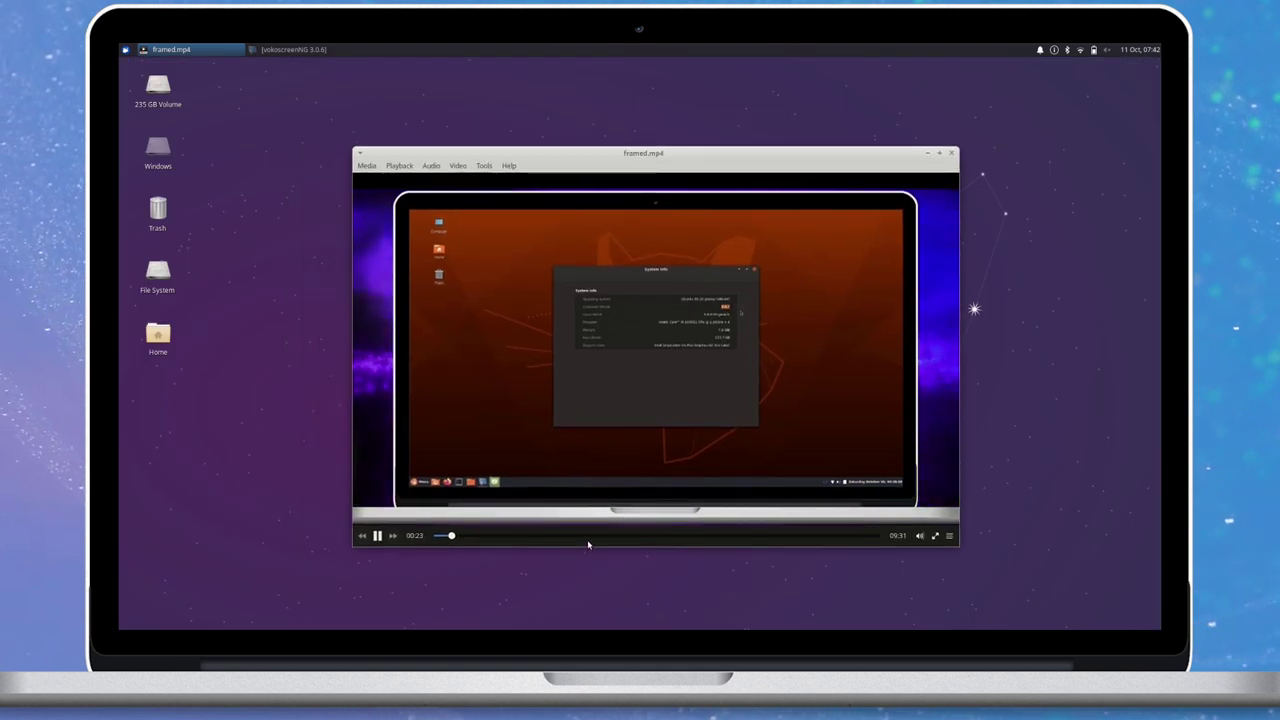
Seek framed.mp4 to 04:33, then to about 08:12, and close the player.
{"action": "left_click", "coordinate": [646, 535]}
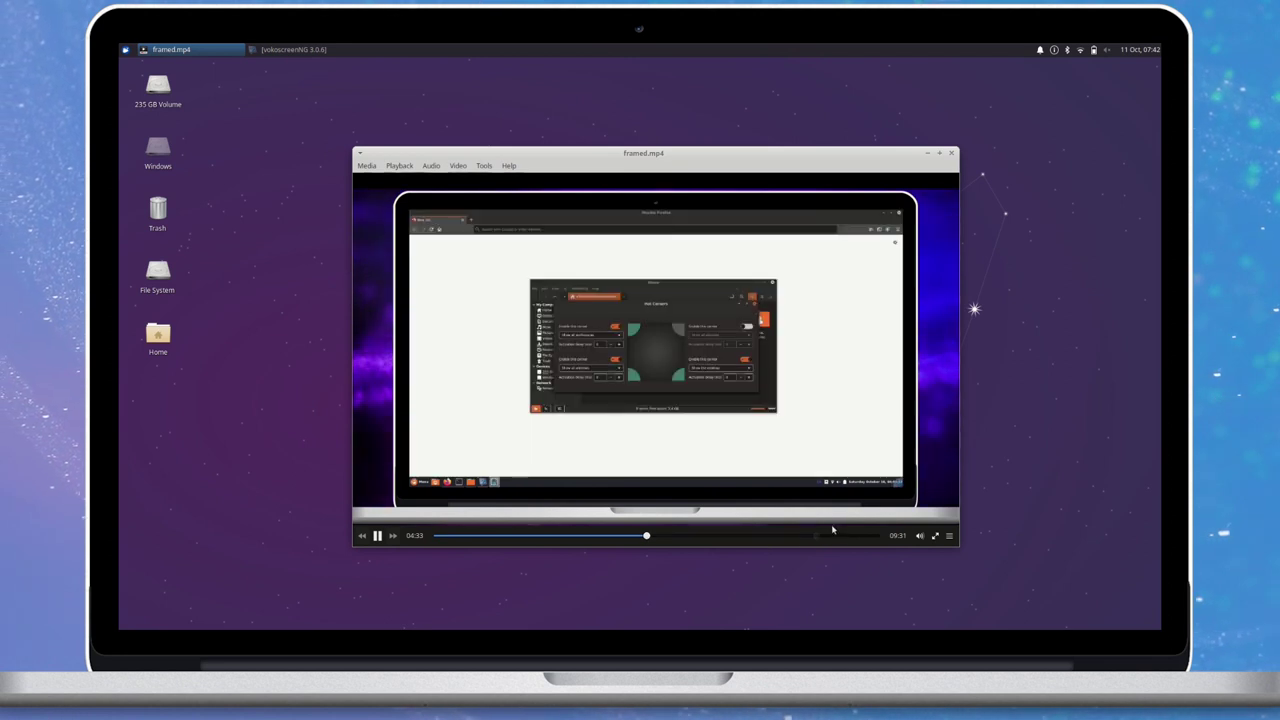
{"action": "left_click", "coordinate": [816, 535]}
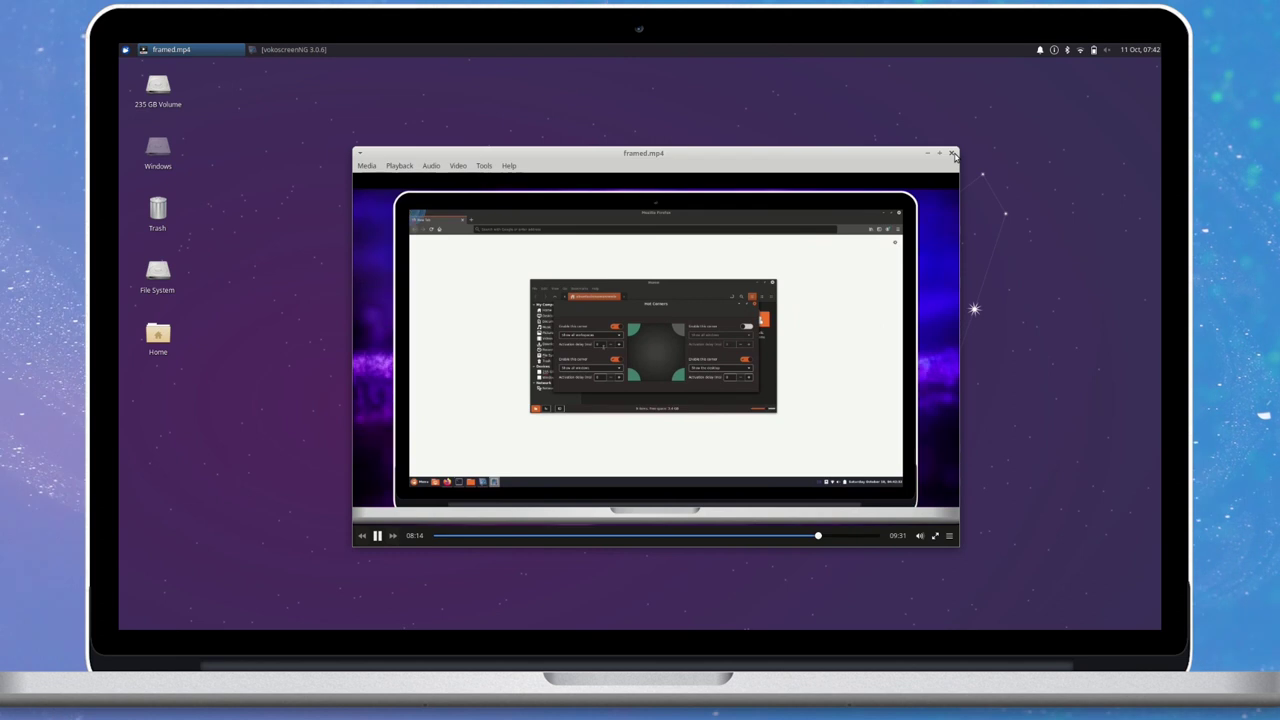
{"action": "left_click", "coordinate": [953, 154]}
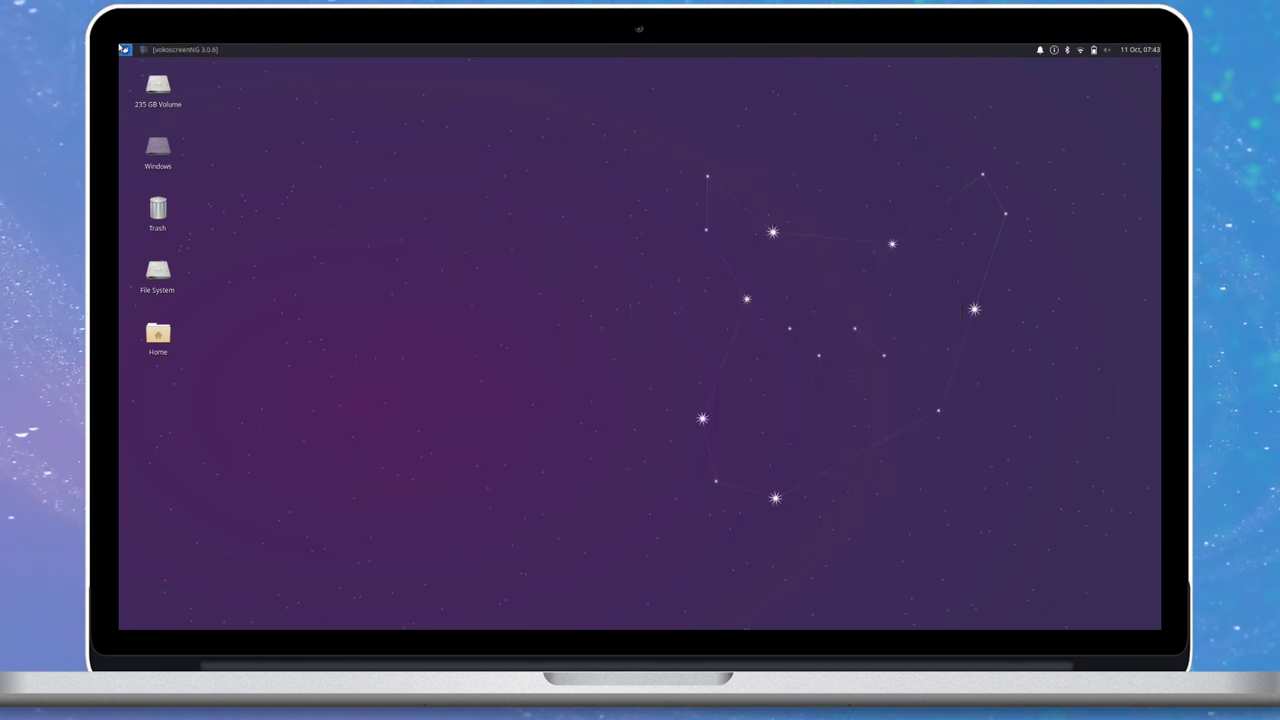
Launch Ristretto and open all three wallpapers from /usr/share/backgrounds/xfce.
{"action": "left_click", "coordinate": [124, 49]}
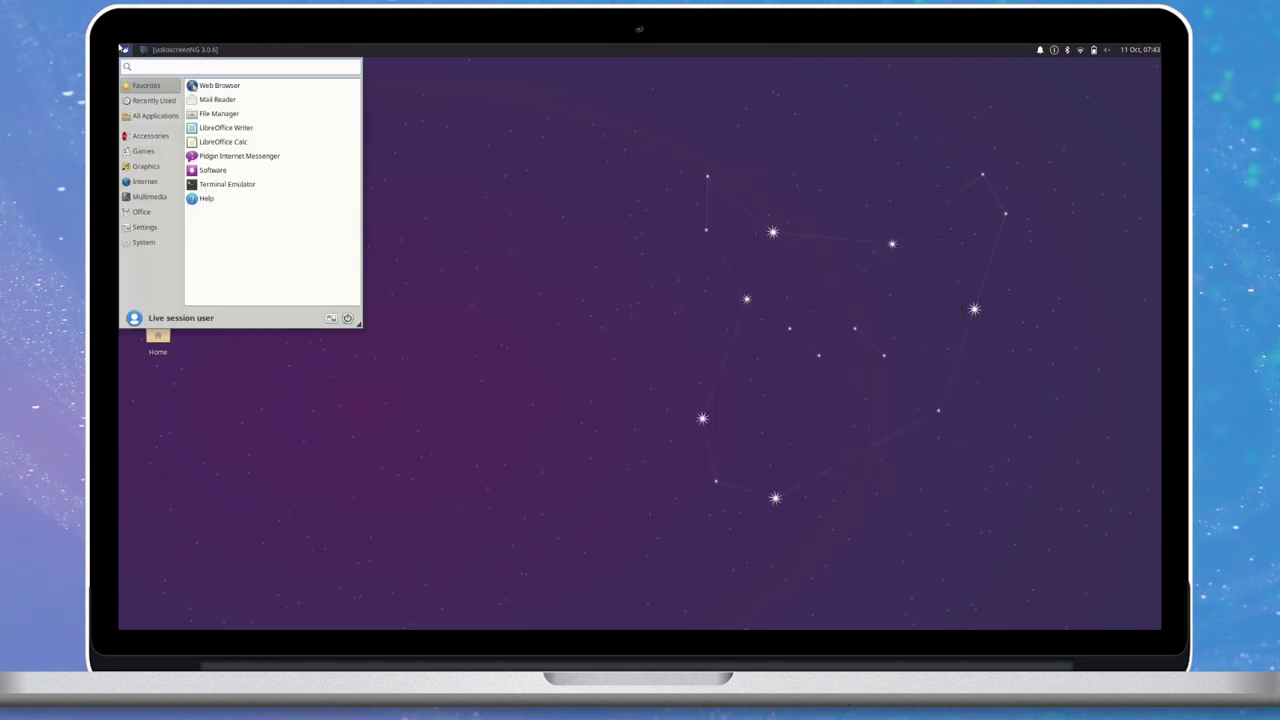
{"action": "left_click", "coordinate": [146, 166]}
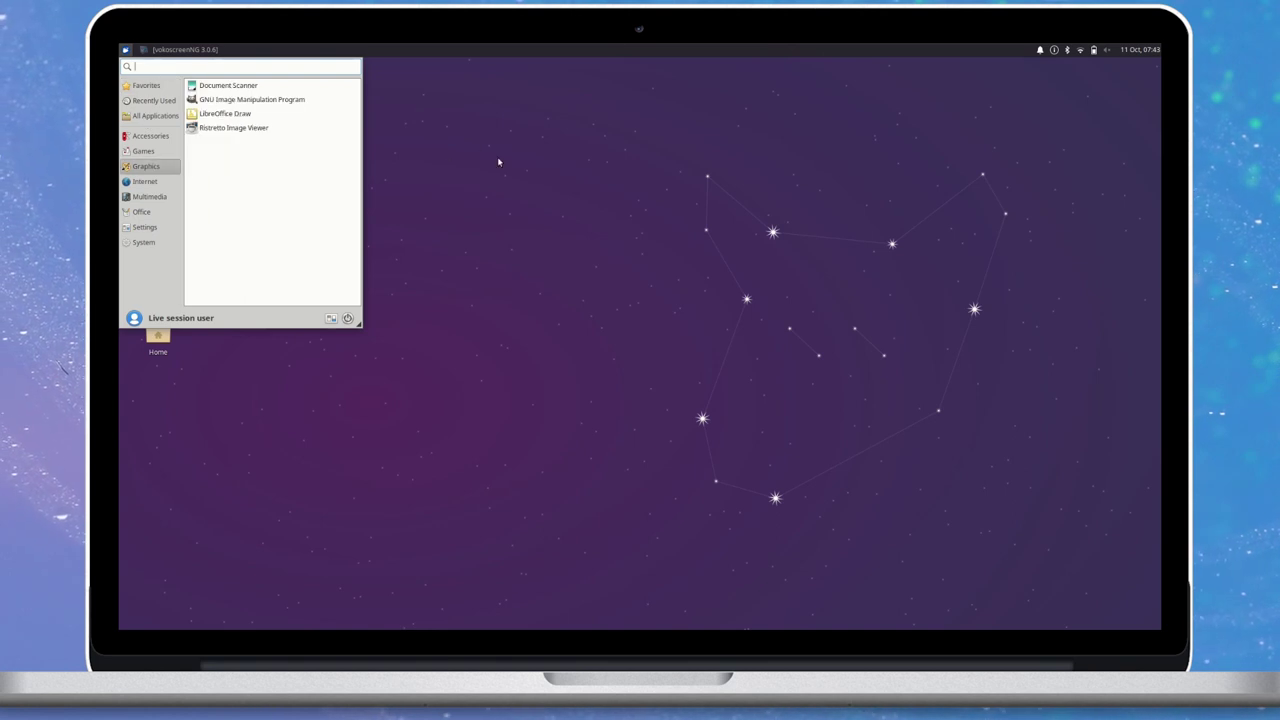
{"action": "left_click", "coordinate": [272, 128]}
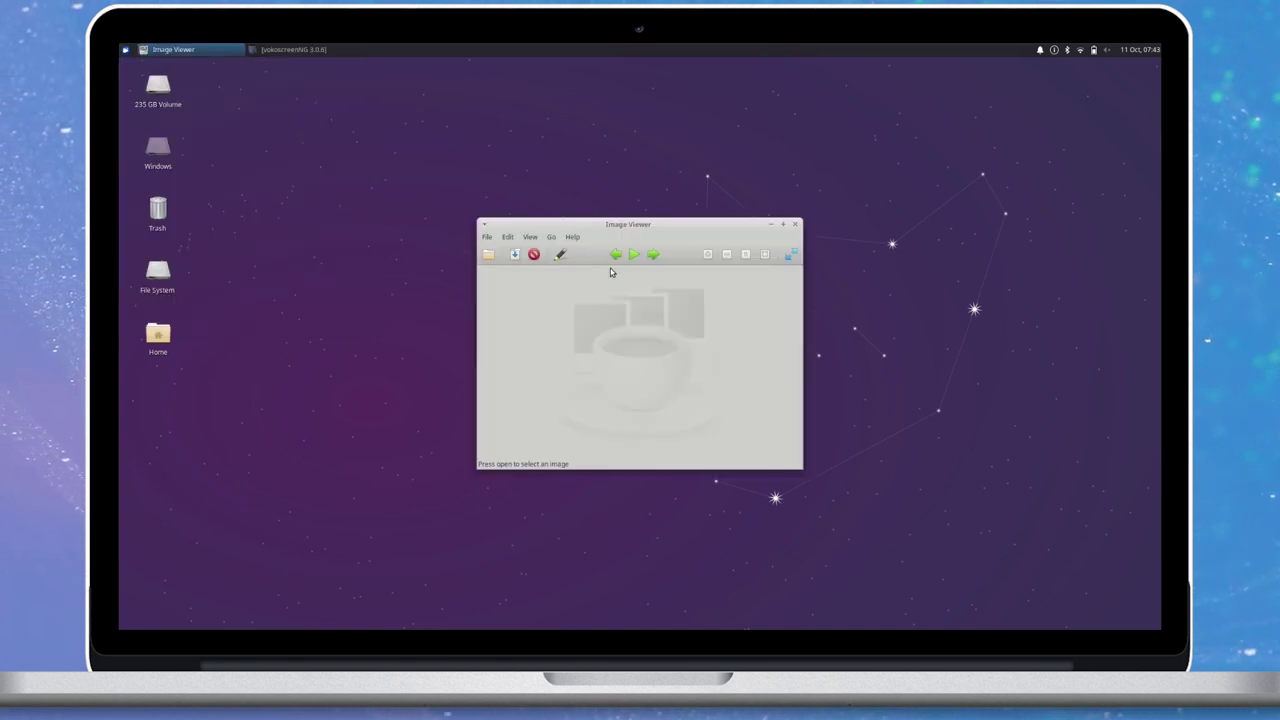
{"action": "key", "text": "ctrl+o"}
{"action": "type", "text": "/u"}
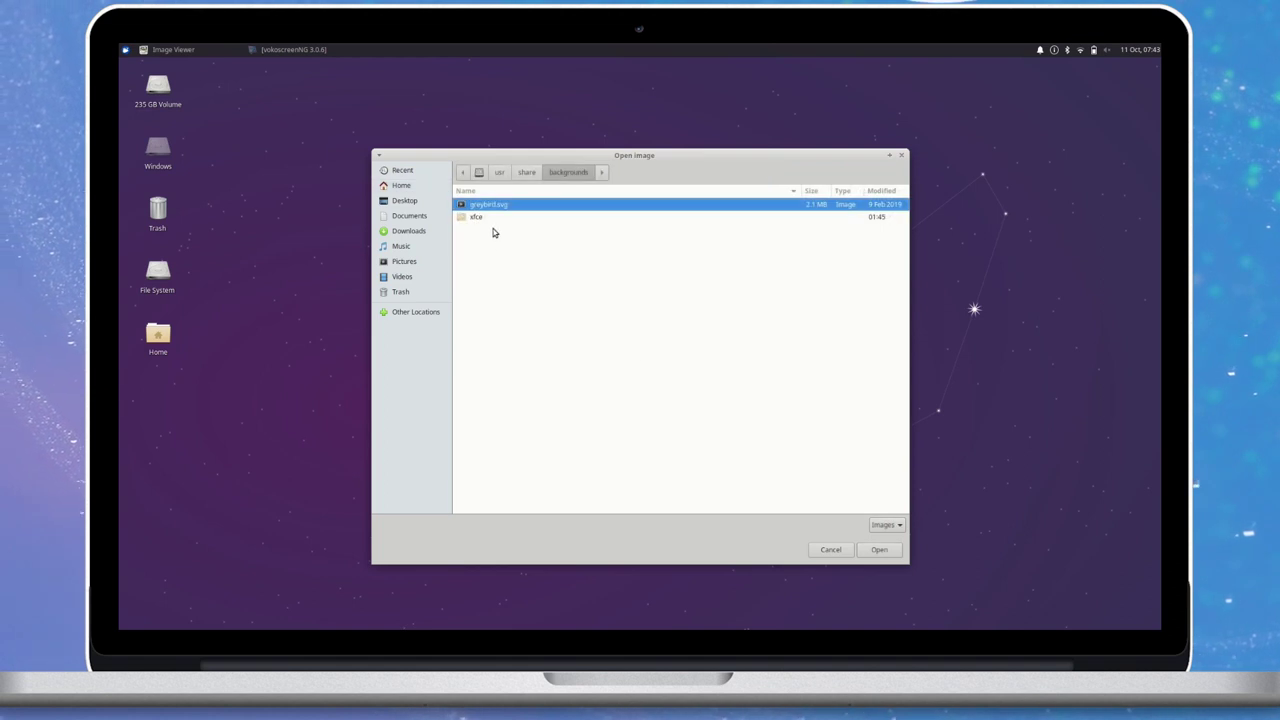
{"action": "double_click", "coordinate": [491, 219]}
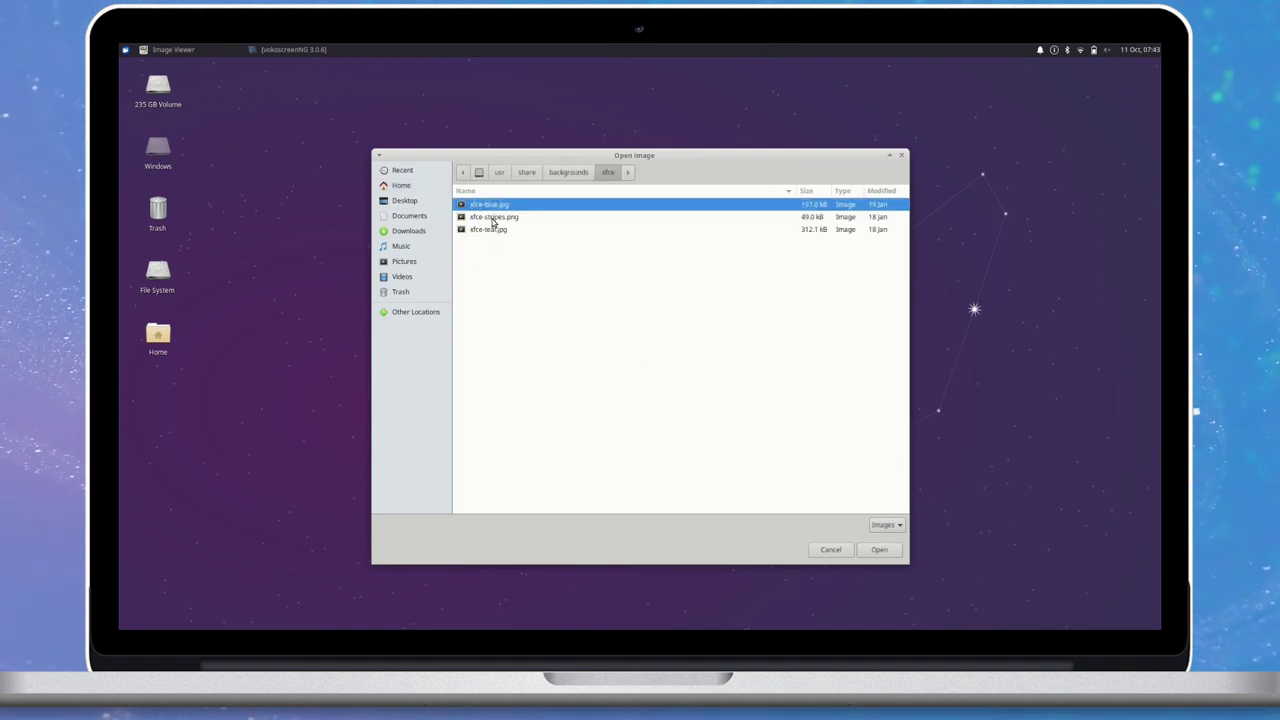
{"action": "key", "text": "ctrl+a"}
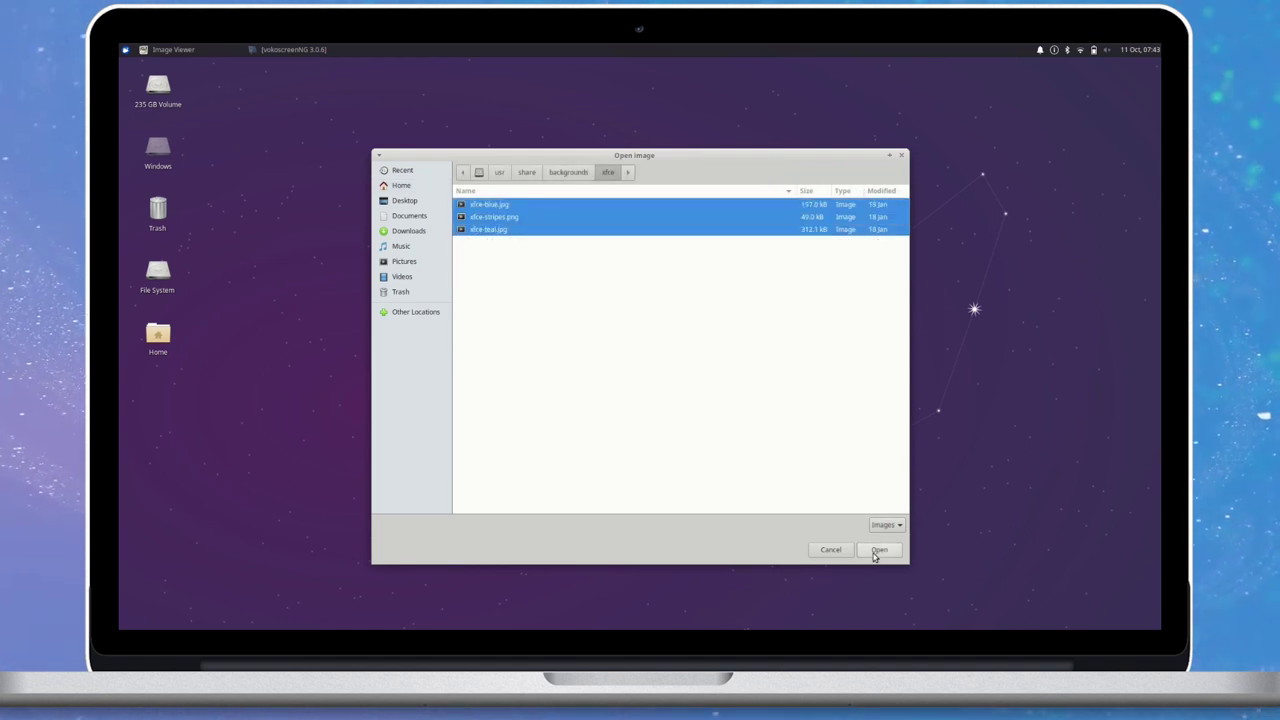
{"action": "left_click", "coordinate": [876, 551]}
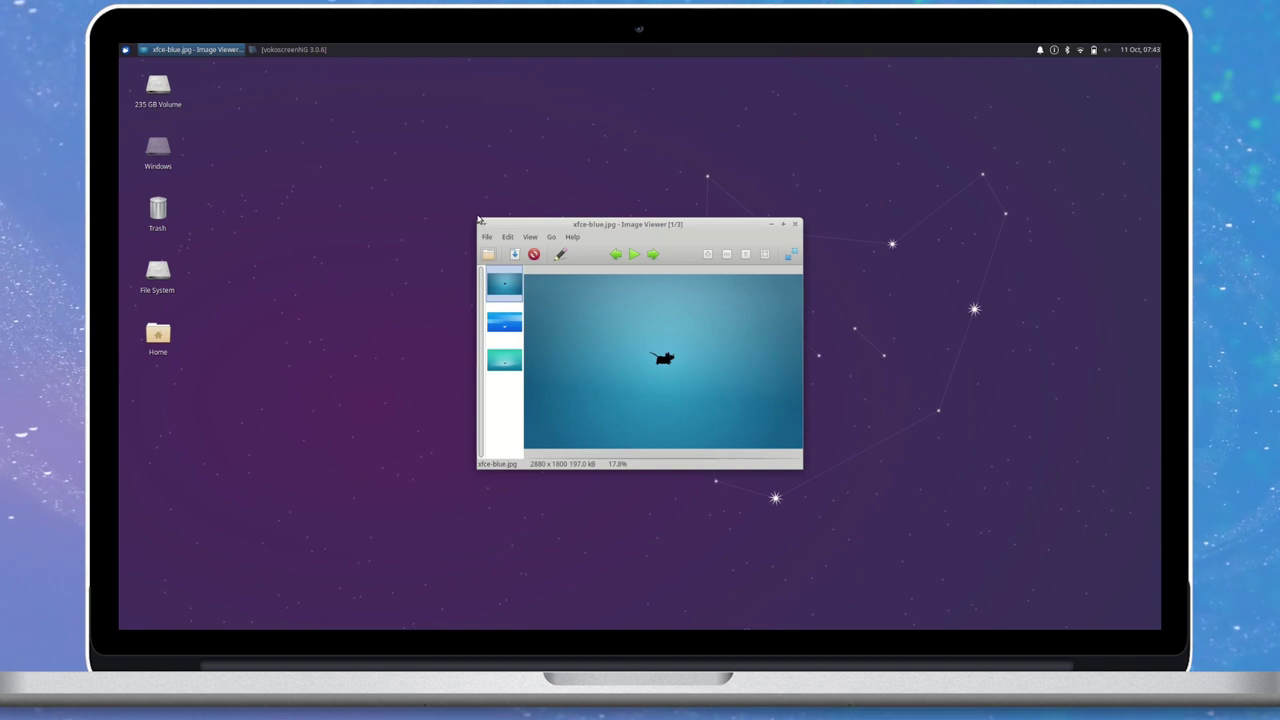
Enlarge and reposition the image viewer window.
{"action": "left_click_drag", "start_coordinate": [481, 225], "coordinate": [177, 85]}
{"action": "left_click_drag", "start_coordinate": [329, 99], "coordinate": [489, 165]}
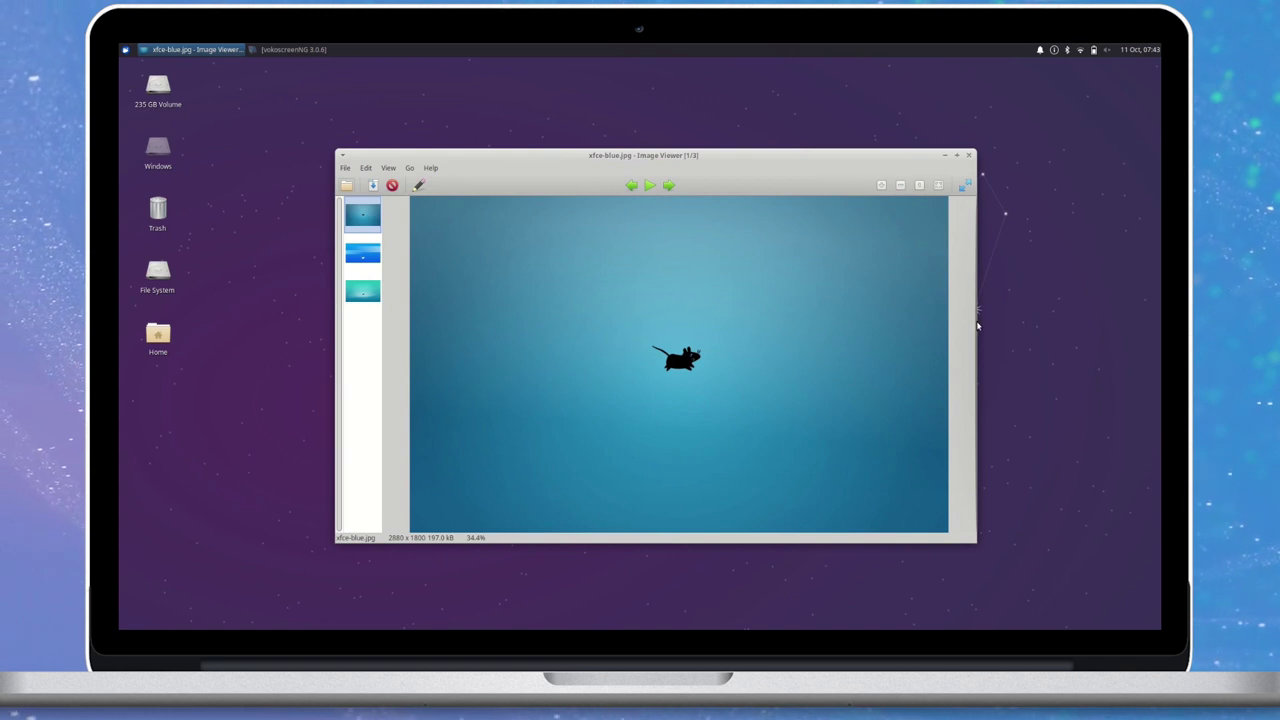
{"action": "left_click_drag", "start_coordinate": [971, 320], "coordinate": [1059, 322]}
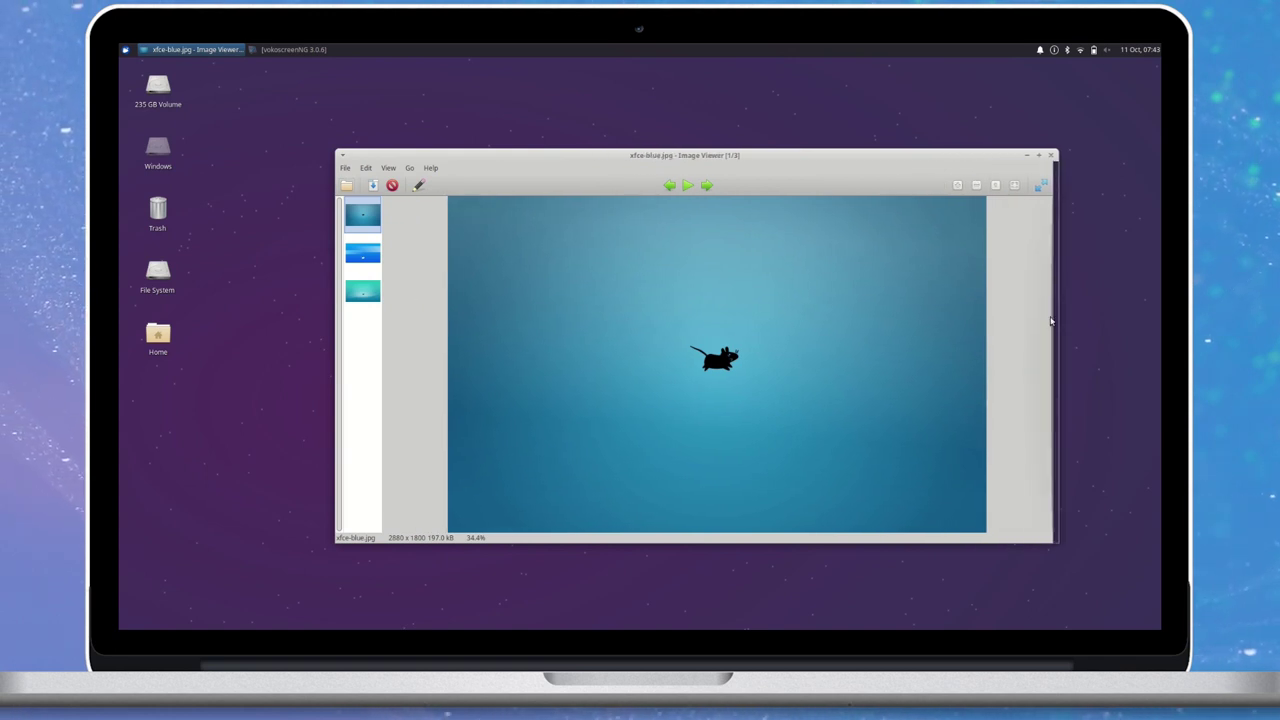
{"action": "left_click_drag", "start_coordinate": [657, 153], "coordinate": [594, 125]}
Check Ristretto's About information (version 0.10.0), then close the viewer.
{"action": "left_click", "coordinate": [382, 132]}
{"action": "left_click", "coordinate": [400, 160]}
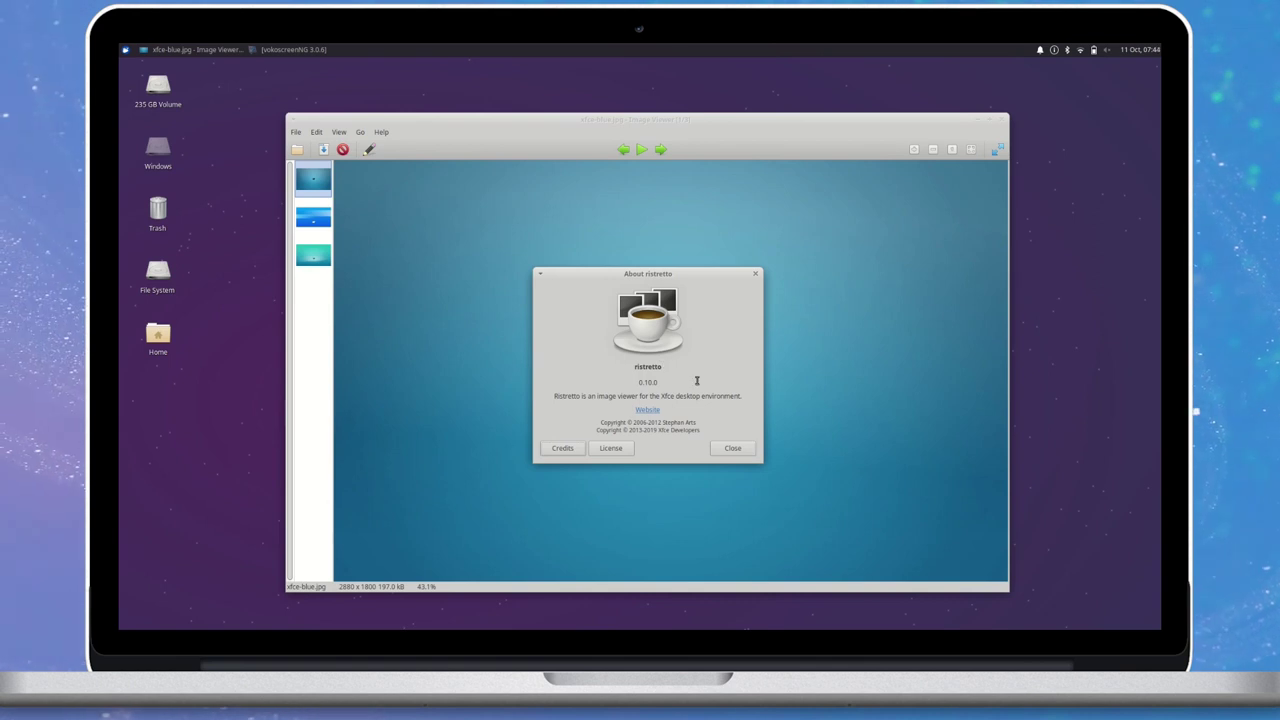
{"action": "left_click", "coordinate": [732, 445]}
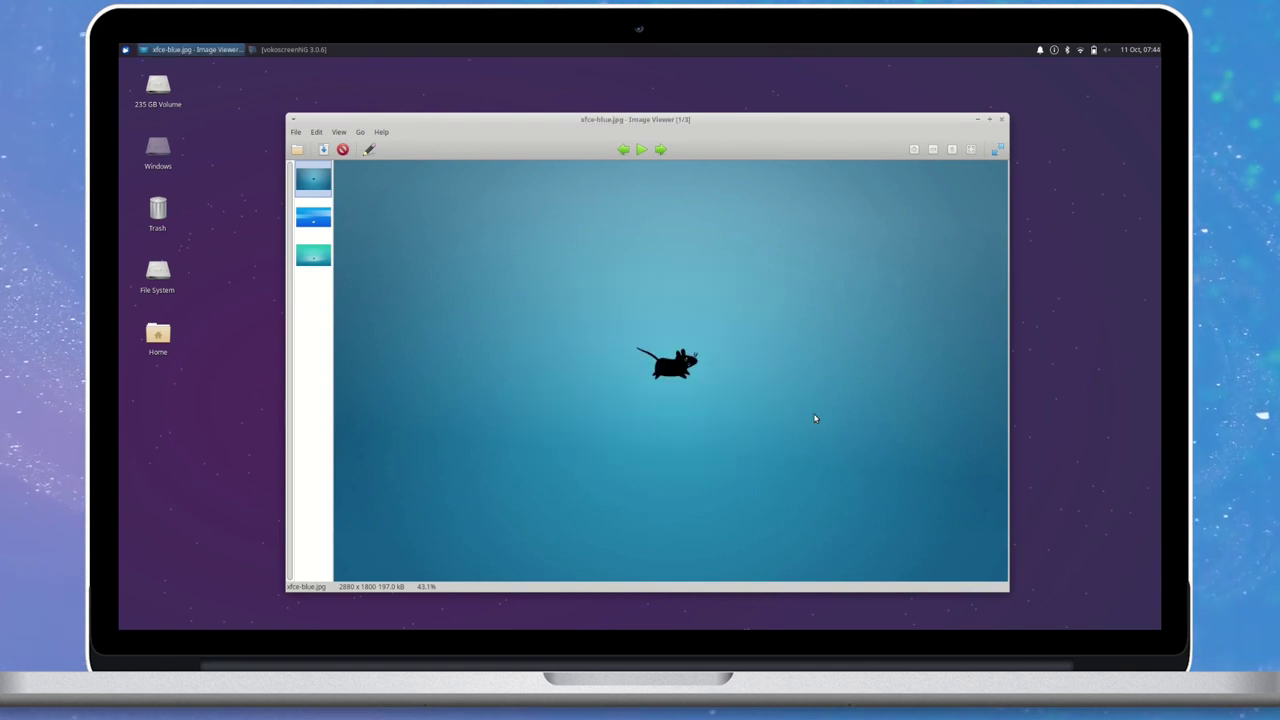
{"action": "left_click", "coordinate": [1003, 120]}
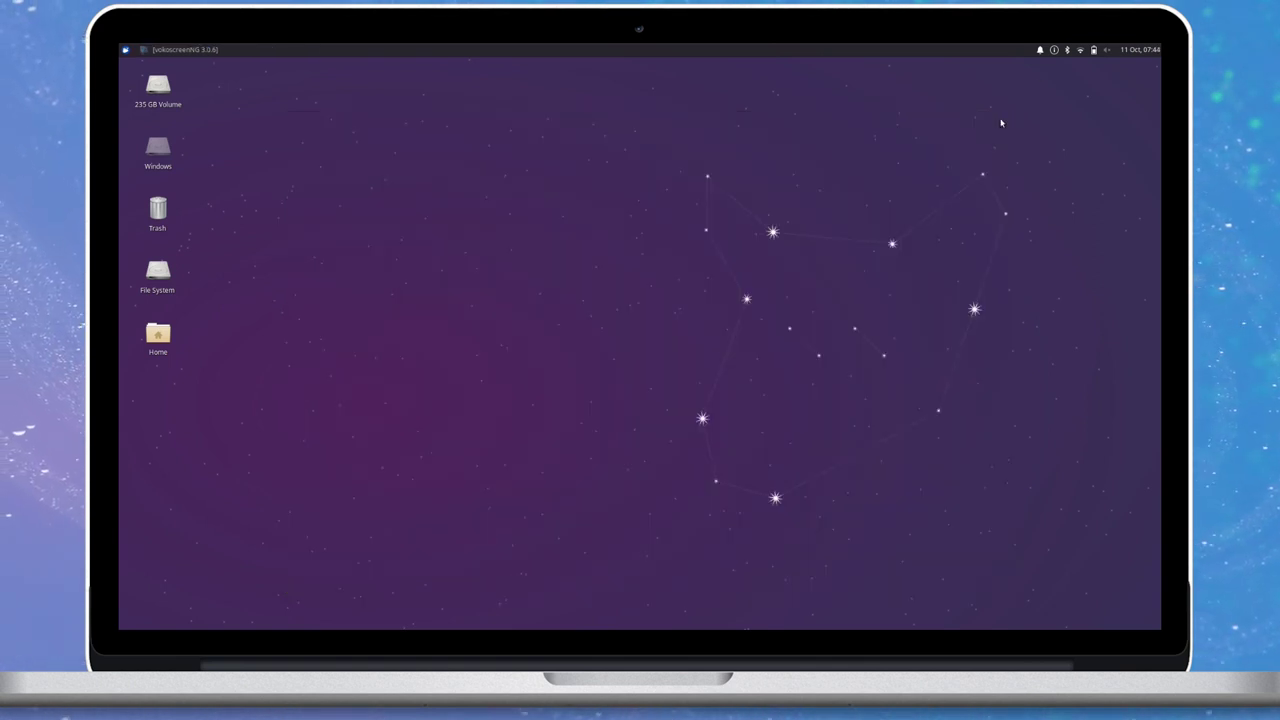
Launch LibreOffice Writer, dismiss the tip and first-run notice, and view About LibreOffice.
{"action": "left_click", "coordinate": [124, 49]}
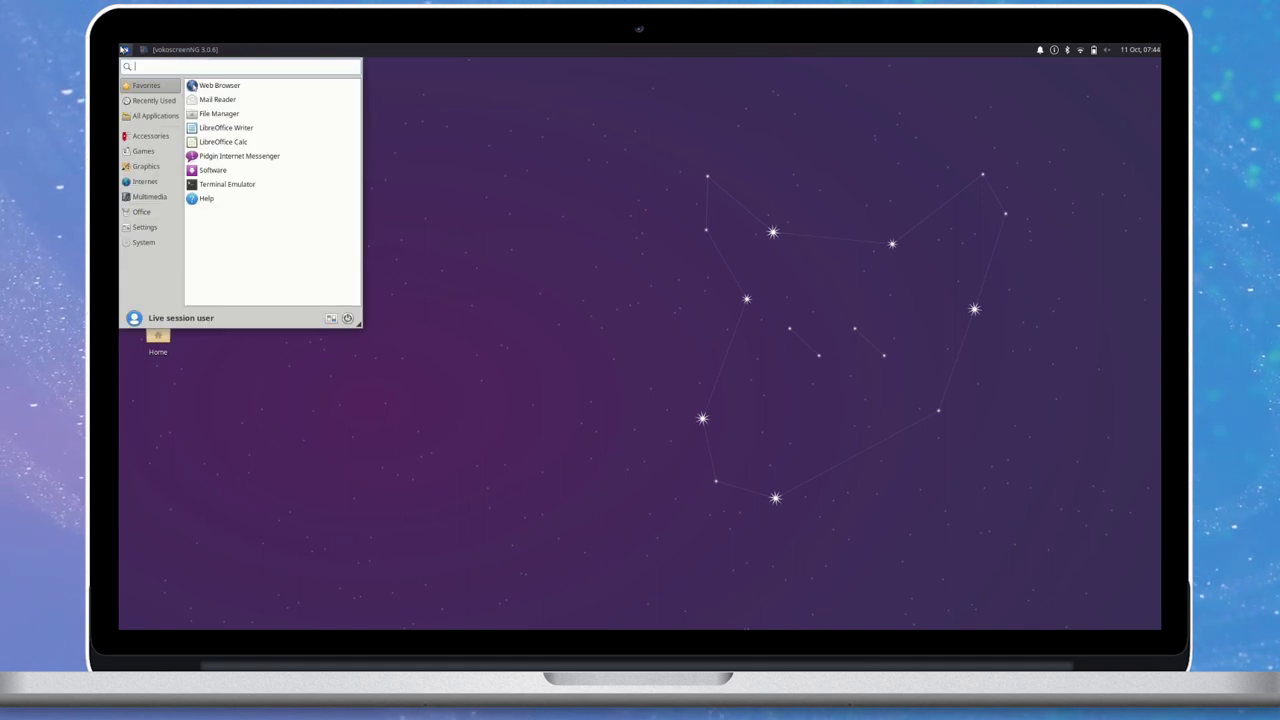
{"action": "type", "text": "term"}
{"action": "key", "text": "Return"}
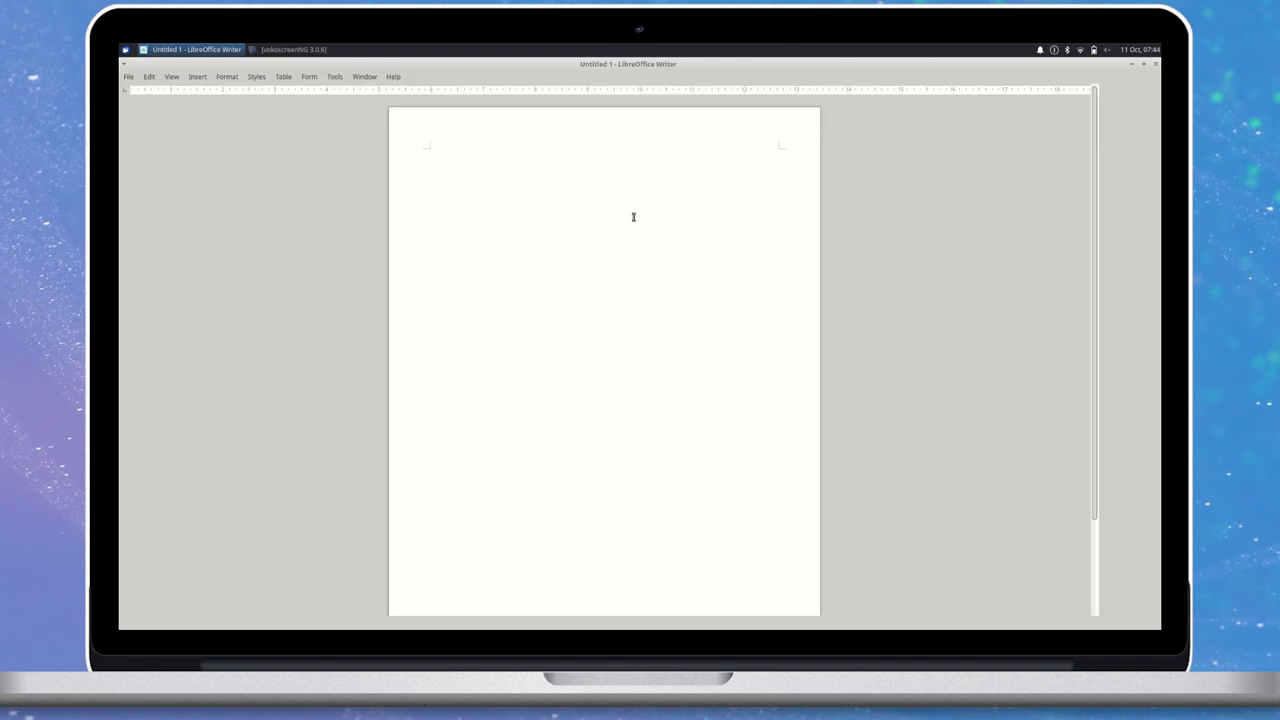
{"action": "left_click", "coordinate": [743, 403]}
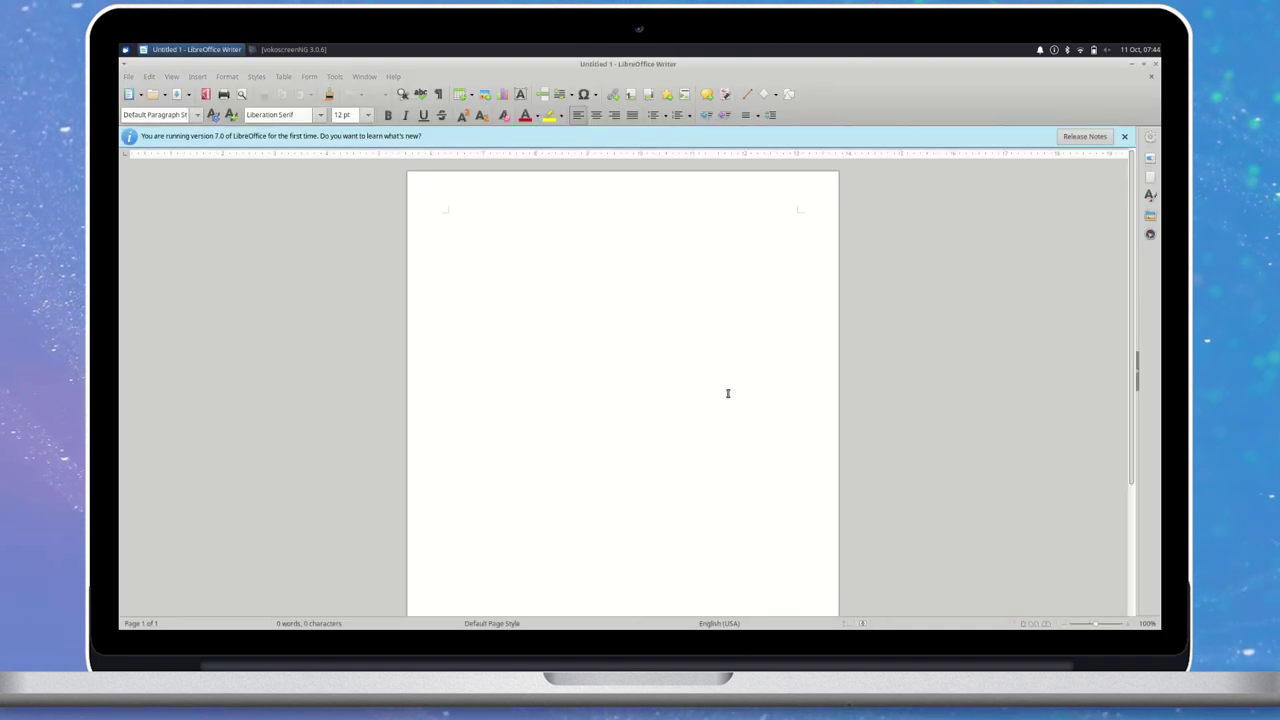
{"action": "left_click", "coordinate": [1125, 138]}
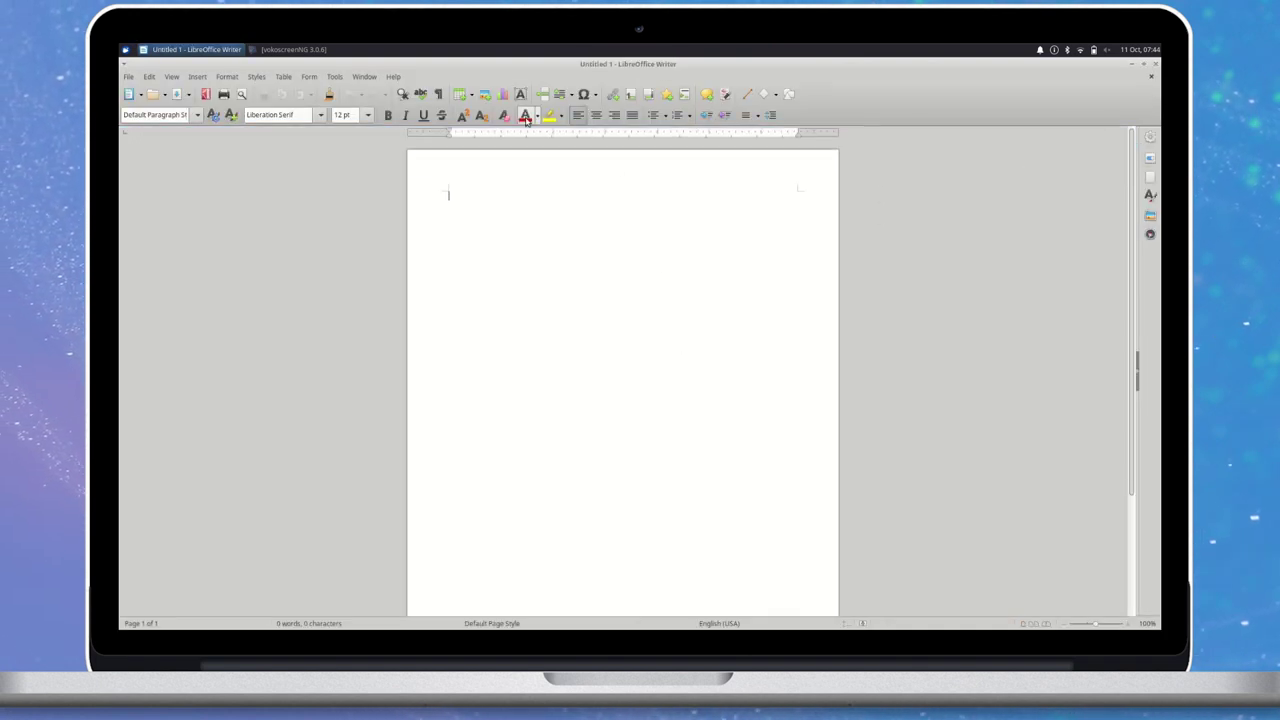
{"action": "left_click", "coordinate": [390, 77]}
{"action": "left_click", "coordinate": [485, 236]}
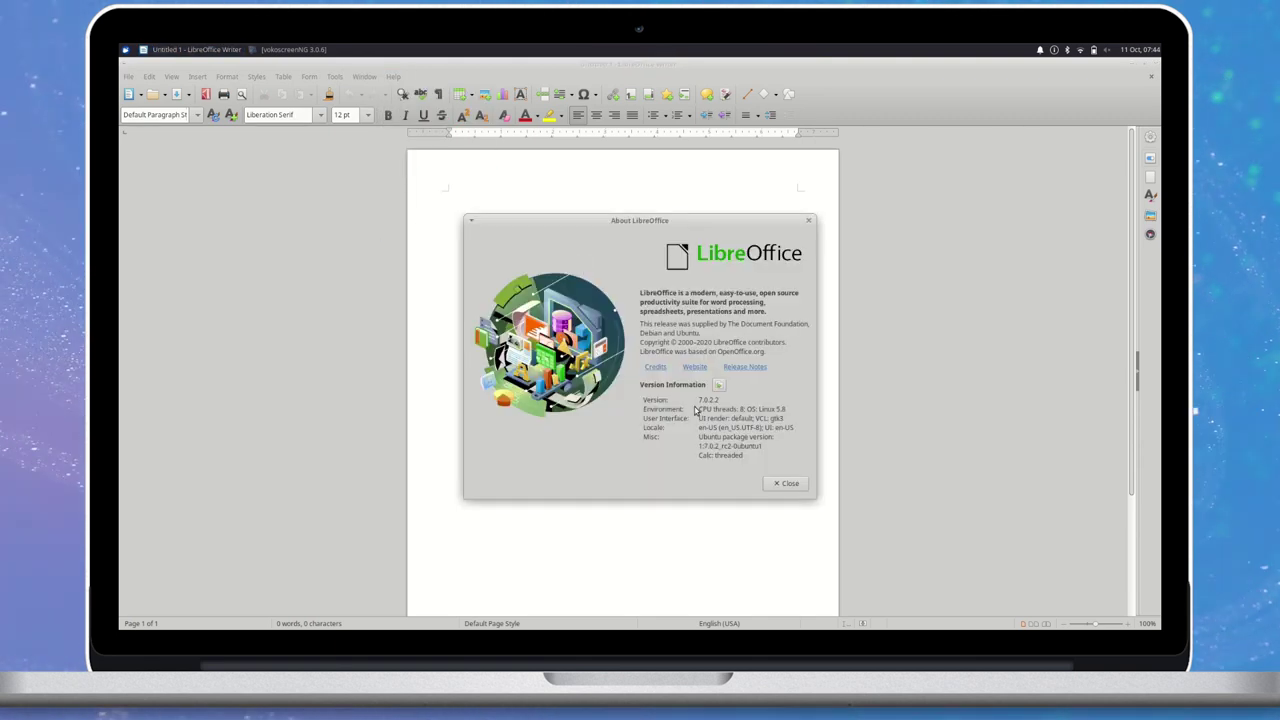
{"action": "left_click", "coordinate": [785, 484]}
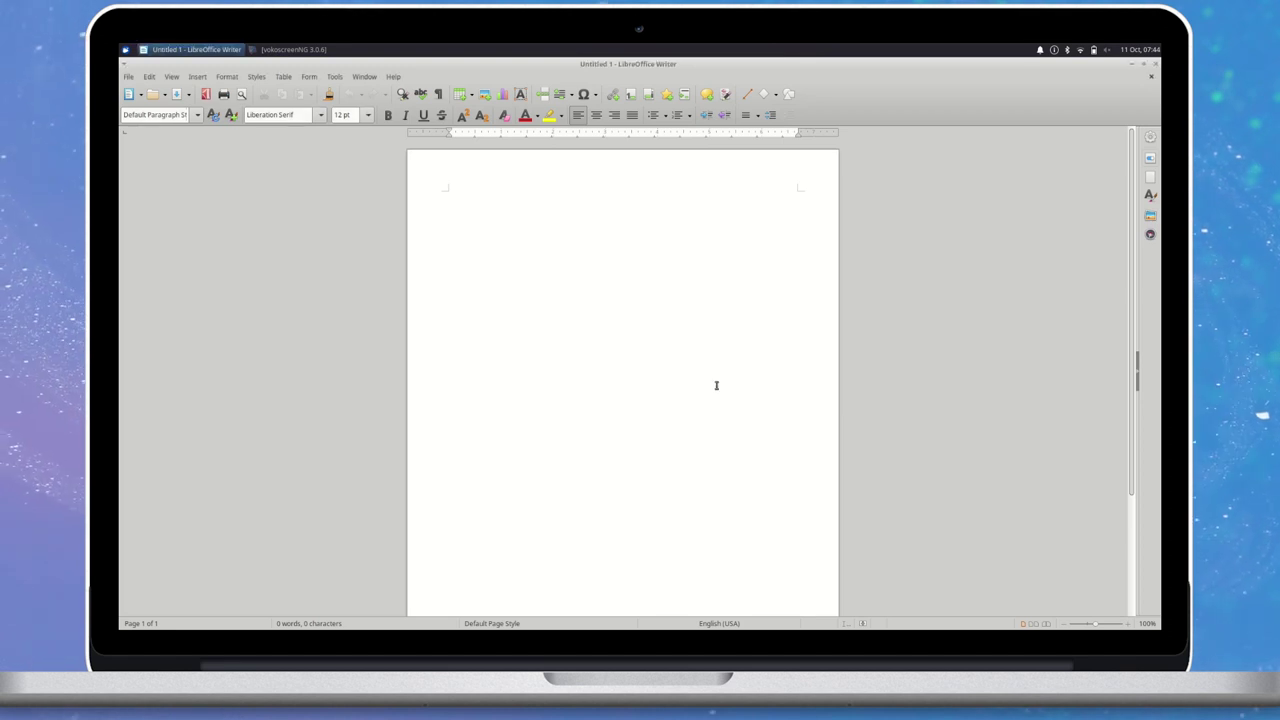
Type 'Xubuntu 20.10' styled Title and 'Groovy Gorilla' styled Subtitle.
{"action": "type", "text": "Xubuntu 20.10 Groovy Gorilla"}
{"action": "left_click_drag", "start_coordinate": [505, 196], "coordinate": [400, 194]}
{"action": "left_click", "coordinate": [197, 115]}
{"action": "left_click", "coordinate": [160, 165]}
{"action": "left_click_drag", "start_coordinate": [503, 233], "coordinate": [446, 232]}
{"action": "left_click", "coordinate": [197, 115]}
{"action": "left_click", "coordinate": [160, 185]}
Tile the Writer window to the left half of the screen.
{"action": "key", "text": "End"}
{"action": "key", "text": "super+Left"}
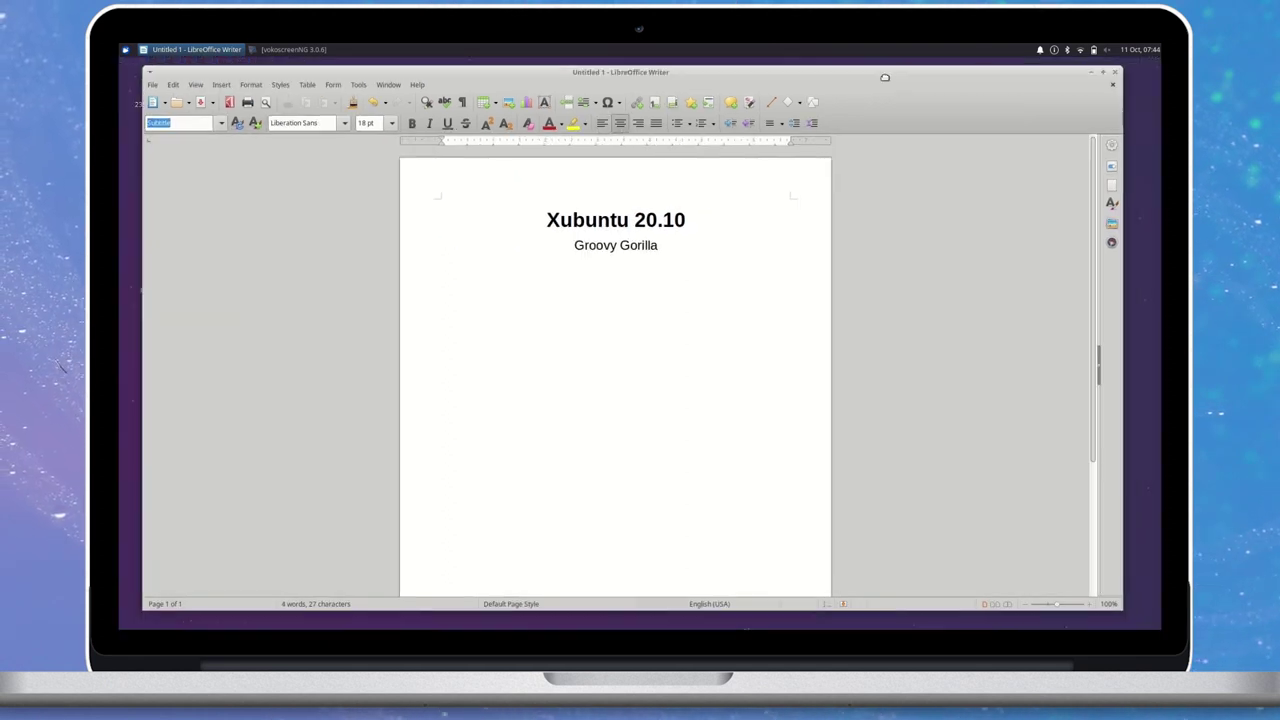
{"action": "left_click", "coordinate": [126, 48]}
{"action": "key", "text": "Escape"}
{"action": "key", "text": "shift+Left"}
{"action": "left_click", "coordinate": [126, 48]}
Dismiss Impress's template chooser; type title 'Xubuntu 20.10' and body 'Groovy Gorilla'.
{"action": "key", "text": "Escape"}
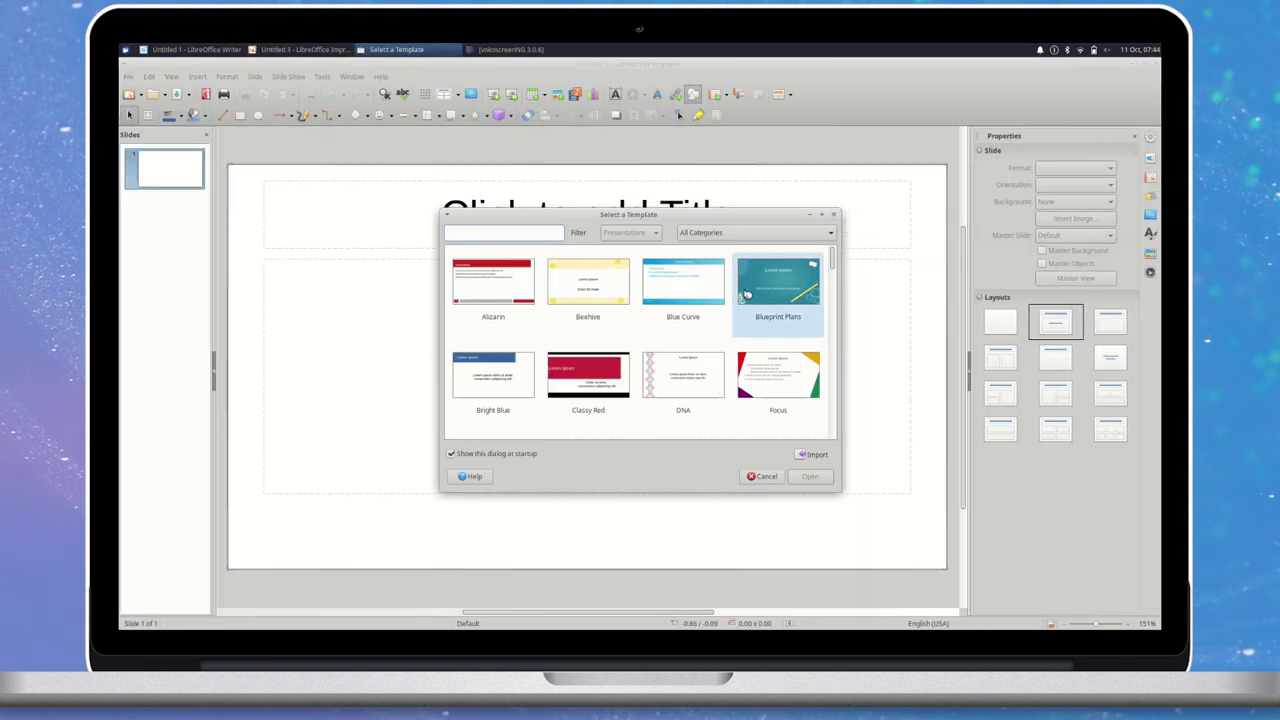
{"action": "scroll", "coordinate": [680, 340], "scroll_direction": "down", "scroll_amount": 3}
{"action": "left_click", "coordinate": [766, 476]}
{"action": "left_click", "coordinate": [637, 256]}
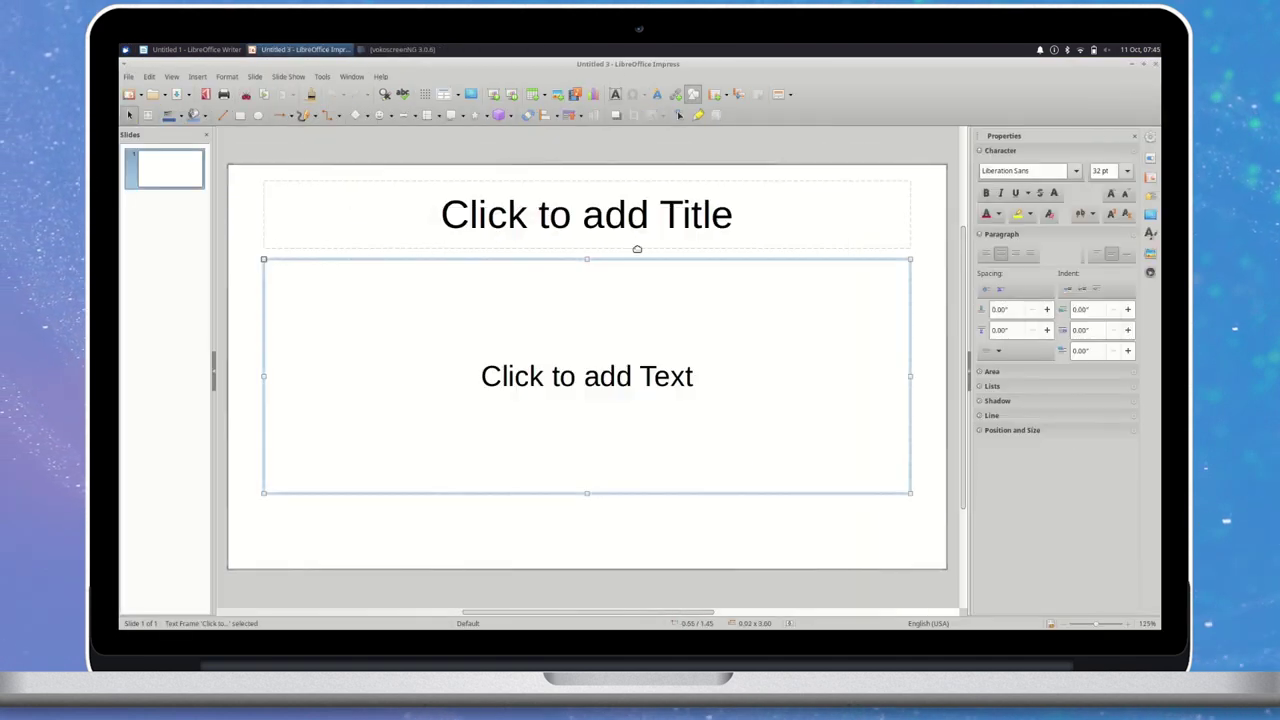
{"action": "left_click", "coordinate": [649, 214]}
{"action": "type", "text": "Xubuntu 20.10"}
{"action": "left_click", "coordinate": [586, 371]}
{"action": "type", "text": "Groovy Gorilla"}
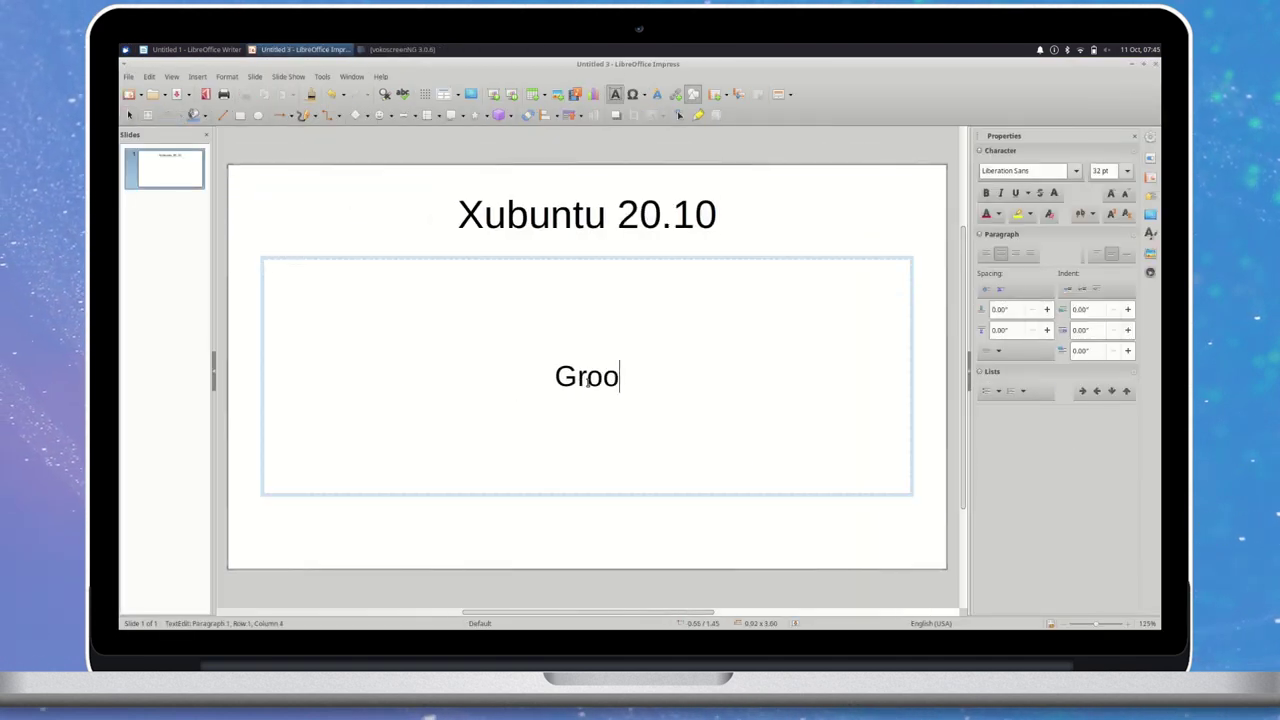
Italicise 'Groovy Gorilla' and make the title bold in the Ubuntu font.
{"action": "key", "text": "shift+Home"}
{"action": "key", "text": "ctrl+i"}
{"action": "triple_click", "coordinate": [573, 214]}
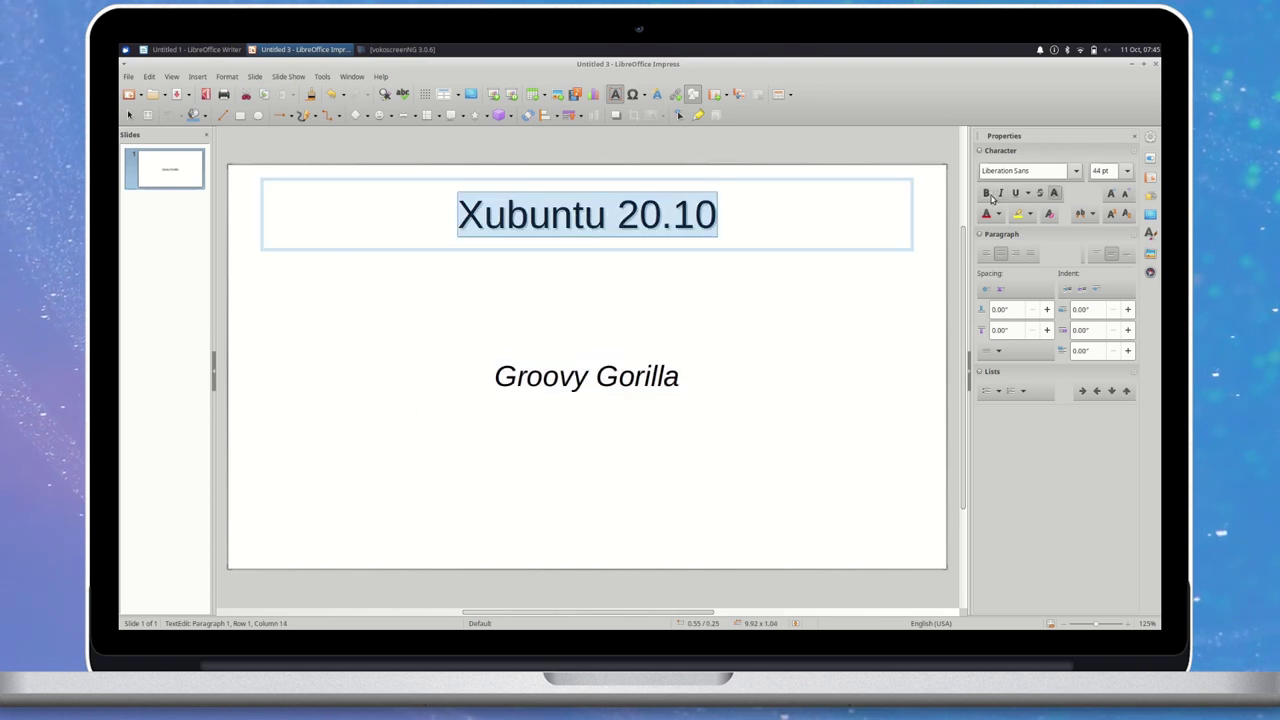
{"action": "key", "text": "ctrl+b"}
{"action": "left_click", "coordinate": [1075, 170]}
{"action": "scroll", "coordinate": [975, 485], "scroll_direction": "down", "scroll_amount": 20}
{"action": "left_click", "coordinate": [975, 481]}
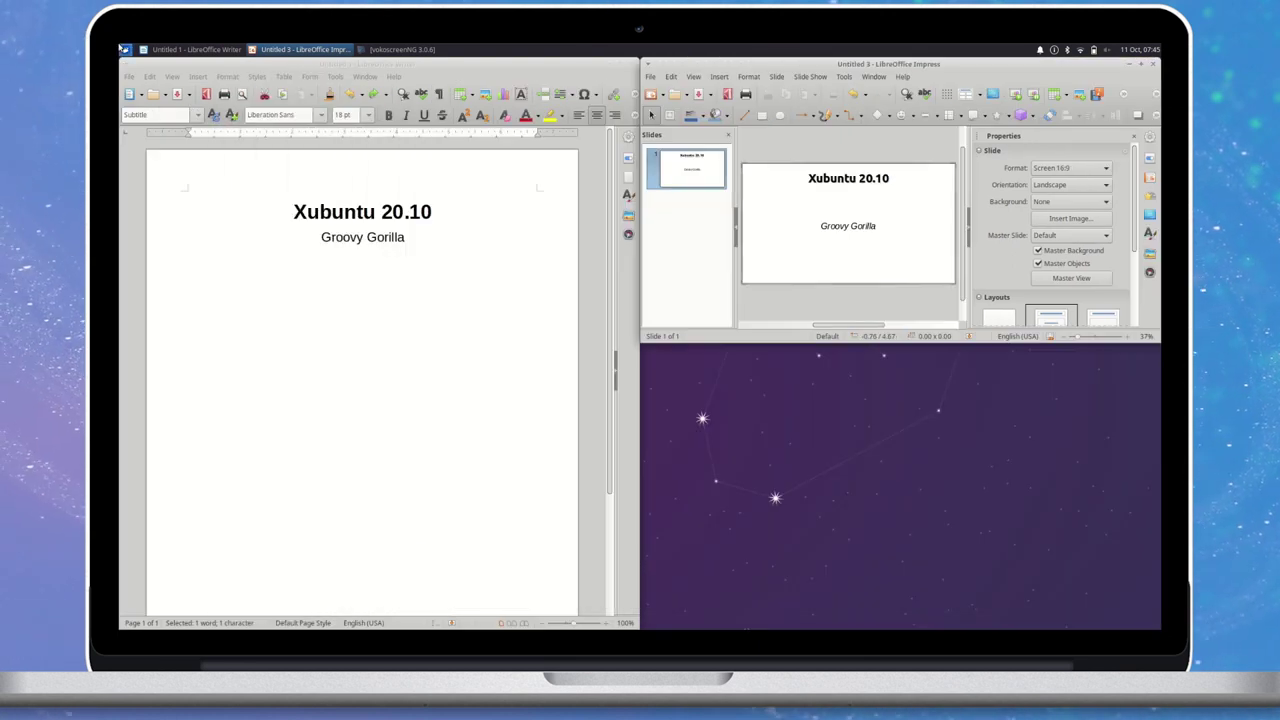
Launch LibreOffice Calc, tile it into the bottom-right quarter, and select cell C8.
{"action": "left_click", "coordinate": [123, 49]}
{"action": "left_click", "coordinate": [160, 86]}
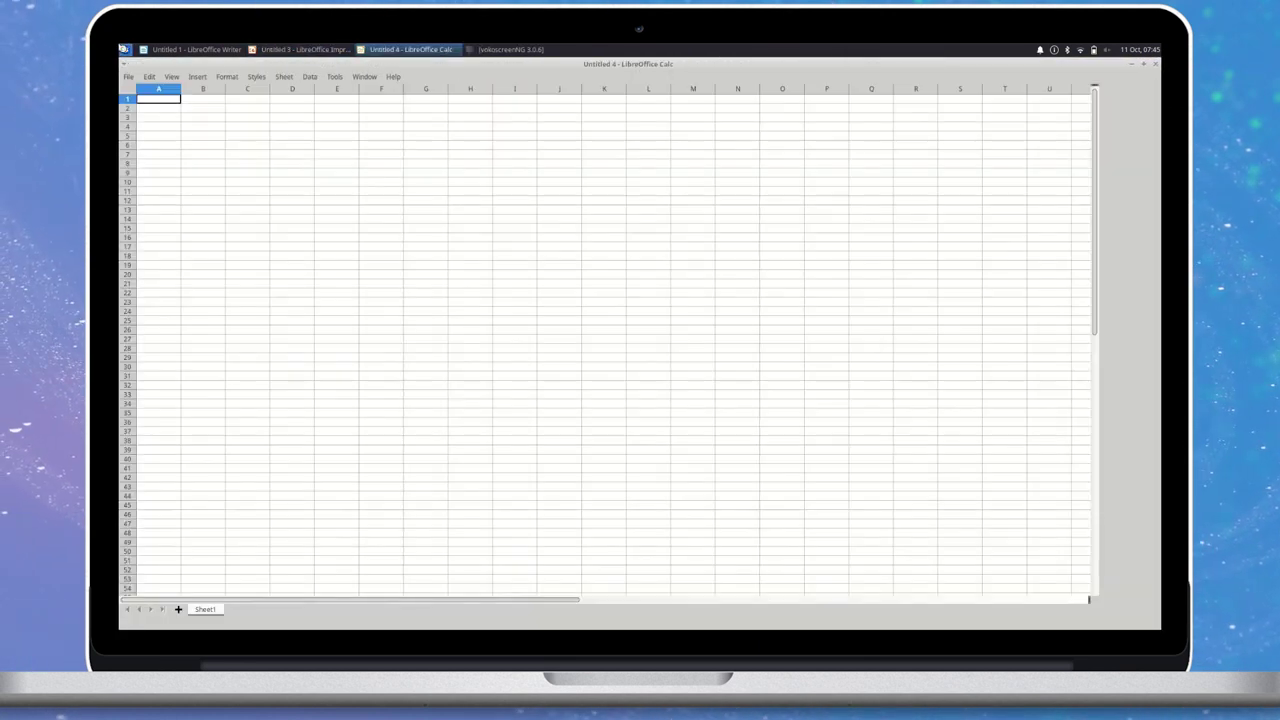
{"action": "key", "text": "super+KP_Right"}
{"action": "key", "text": "super+KP_Next"}
{"action": "left_click", "coordinate": [765, 511]}
Close the Writer document, discarding changes to Untitled 1 and Untitled 3.
{"action": "left_click", "coordinate": [506, 514]}
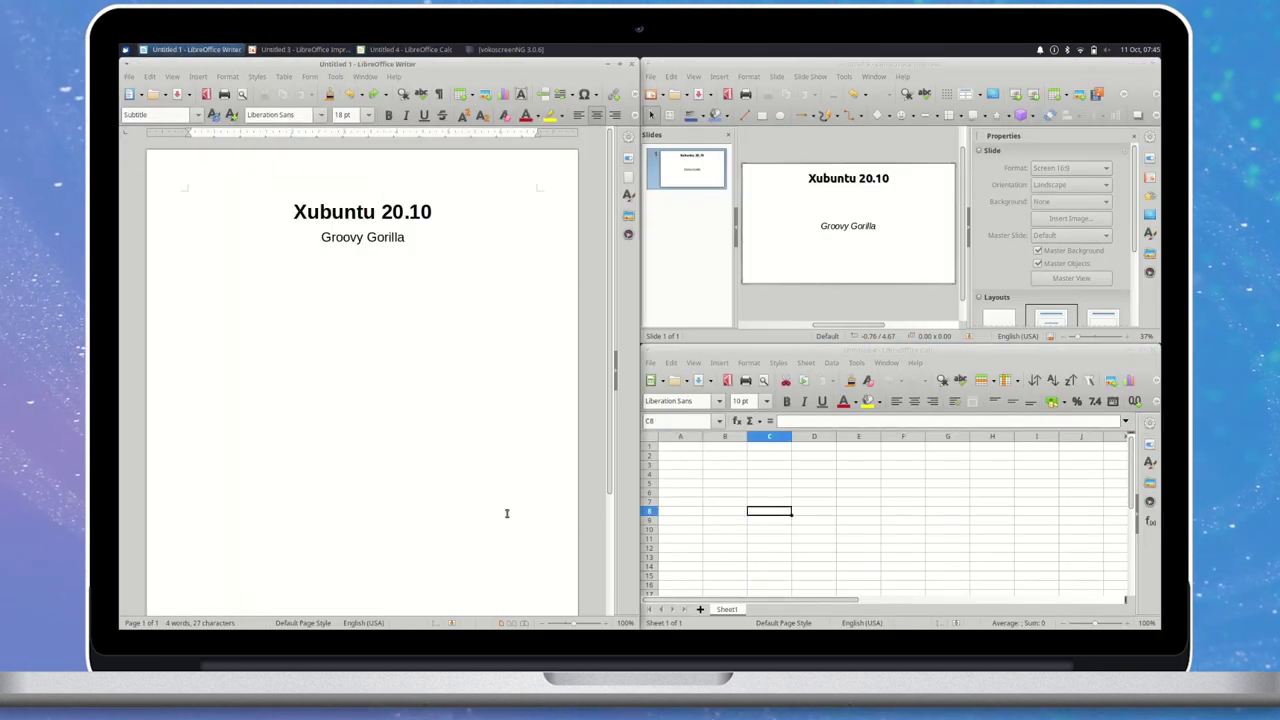
{"action": "key", "text": "ctrl+w"}
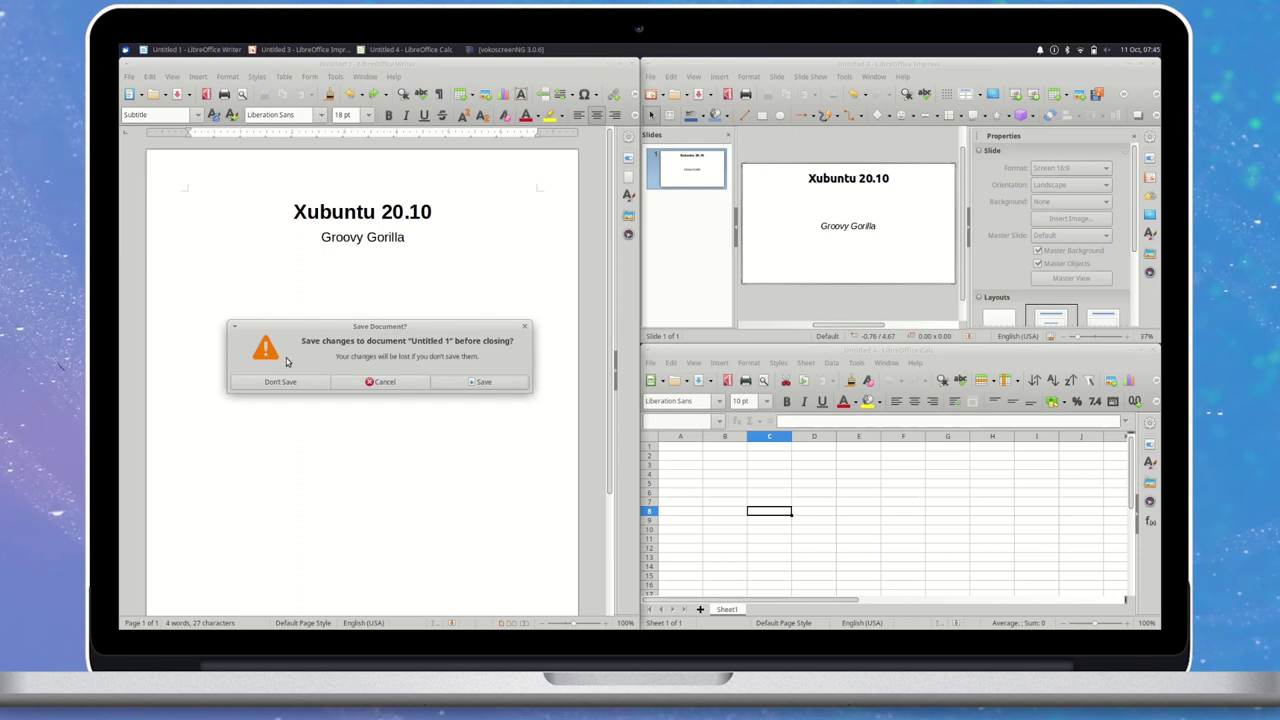
{"action": "left_click", "coordinate": [282, 381]}
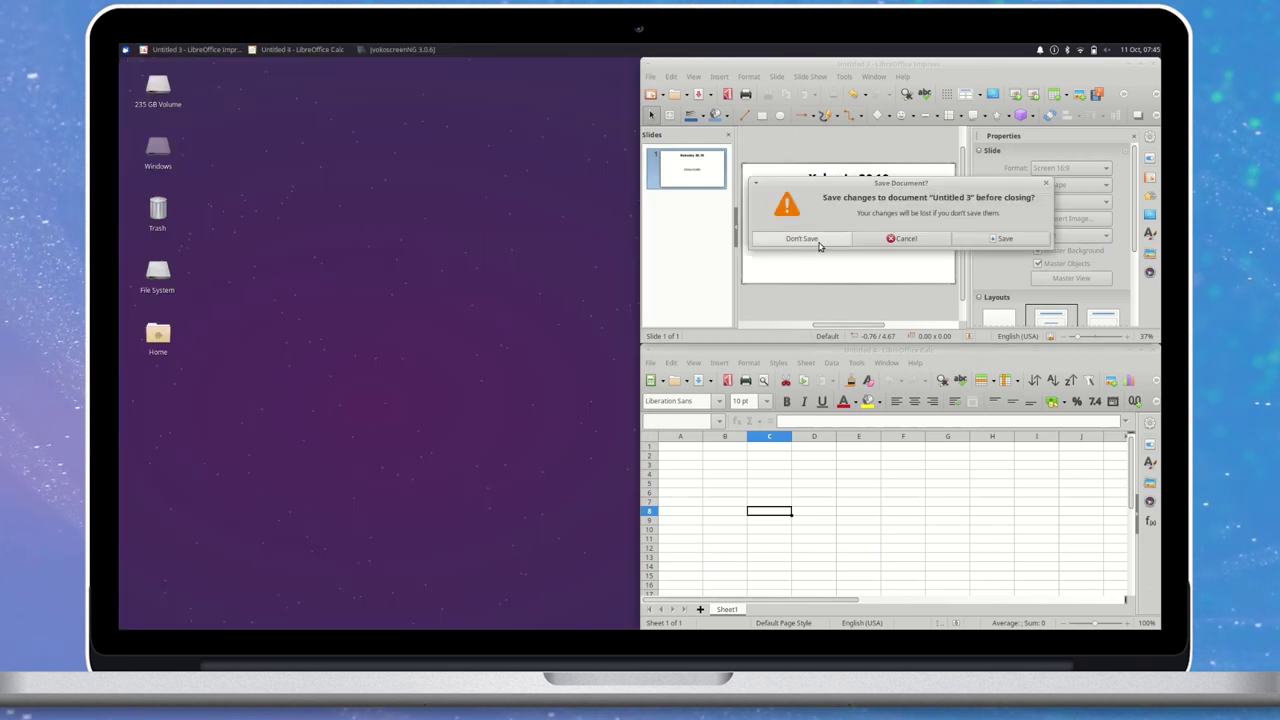
{"action": "left_click", "coordinate": [808, 239]}
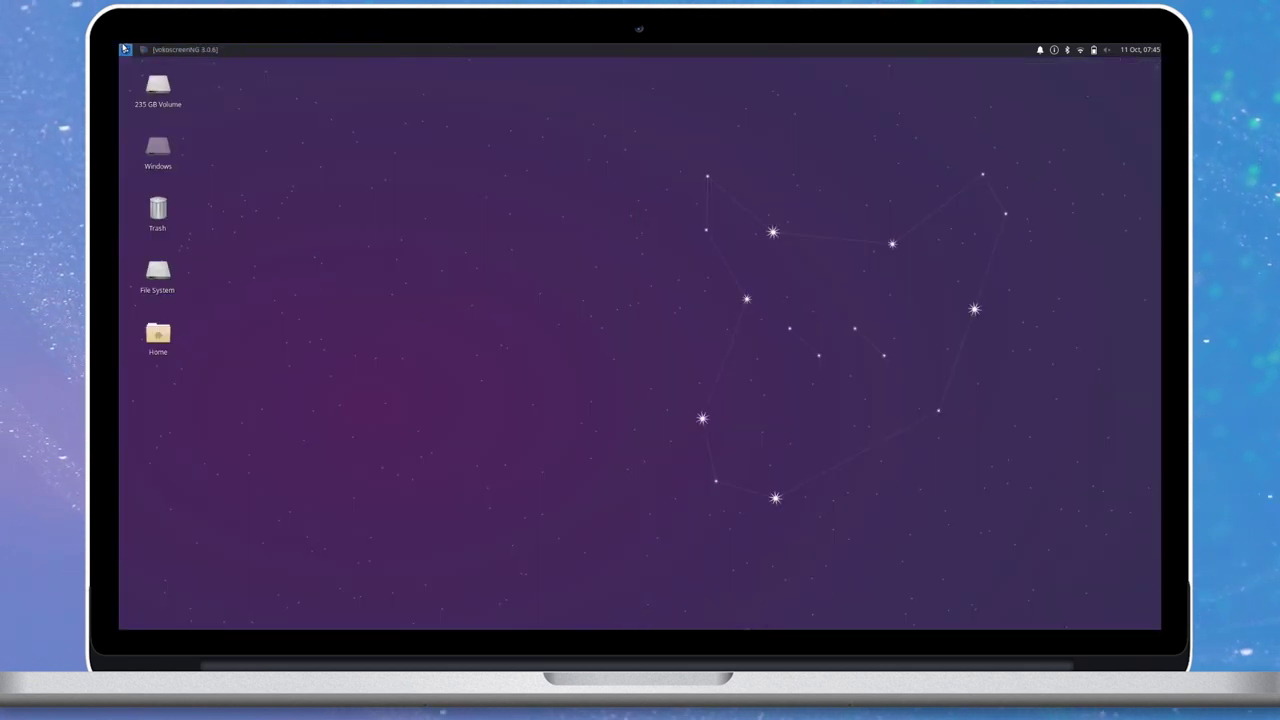
Launch Settings Manager via a 'settings' search, then enlarge and reposition its window.
{"action": "left_click", "coordinate": [124, 49]}
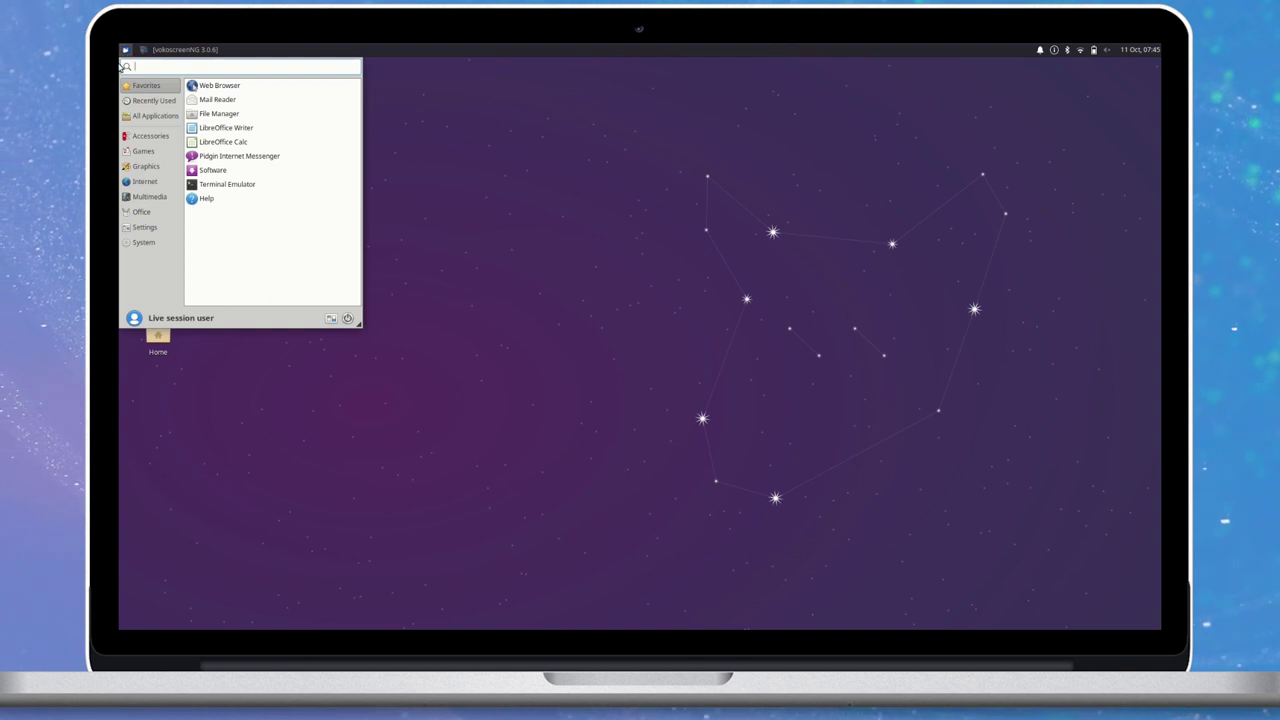
{"action": "type", "text": "settings"}
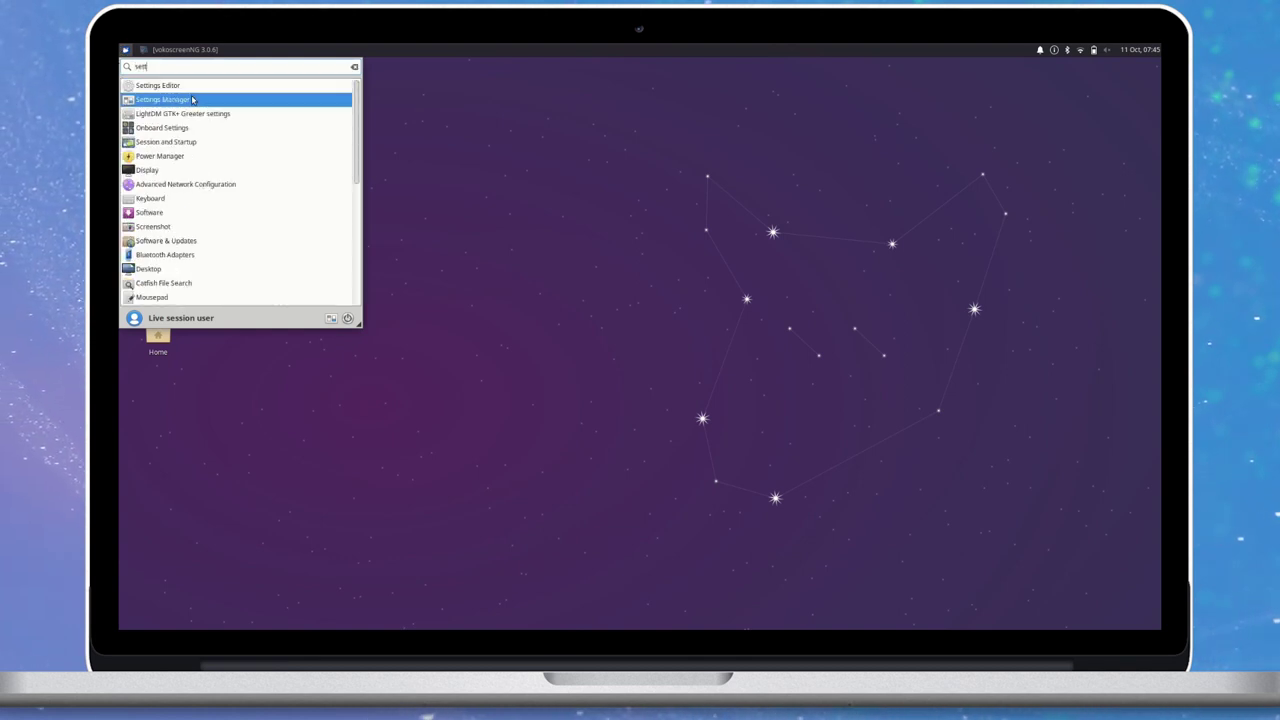
{"action": "left_click", "coordinate": [279, 104]}
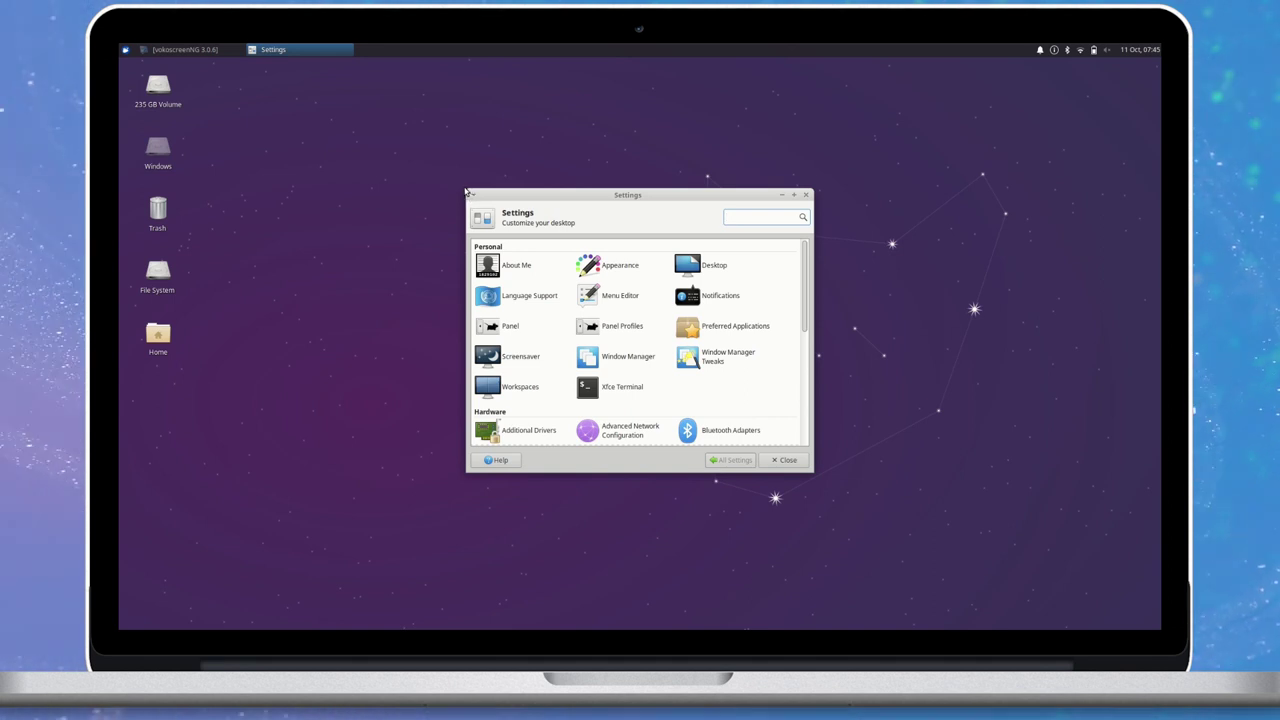
{"action": "left_click_drag", "start_coordinate": [470, 193], "coordinate": [189, 49]}
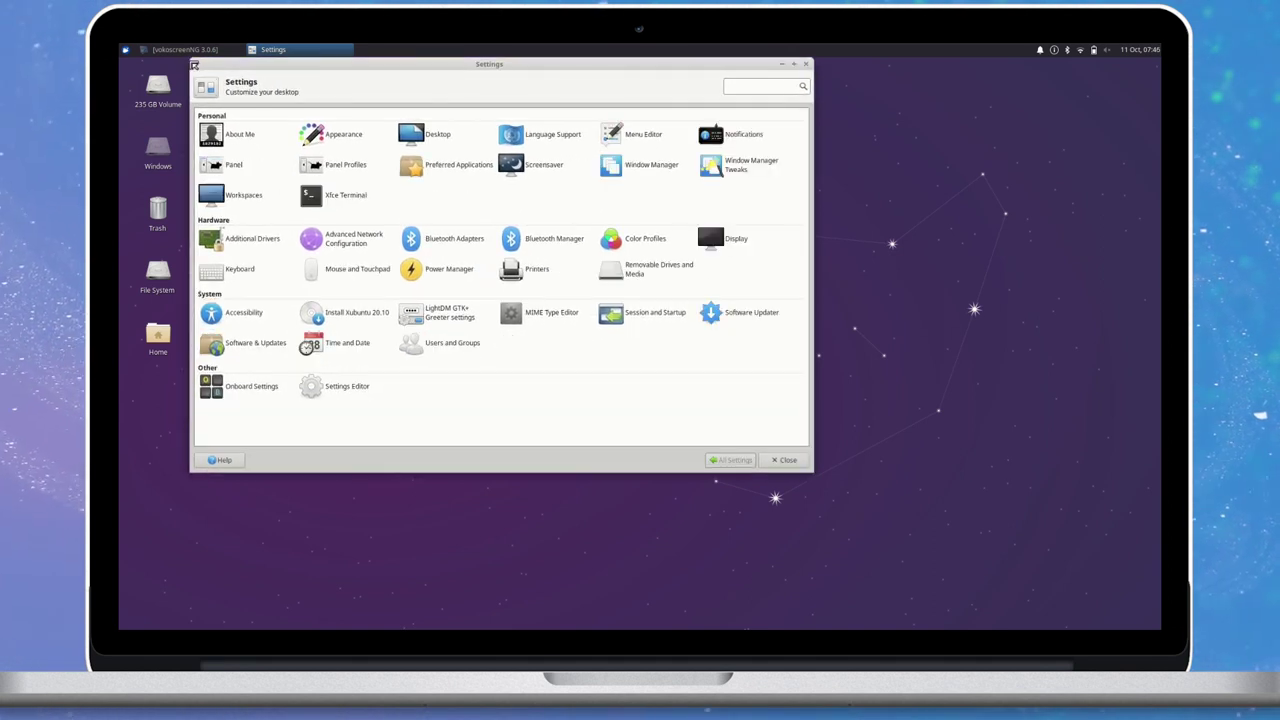
{"action": "left_click_drag", "start_coordinate": [354, 59], "coordinate": [432, 139]}
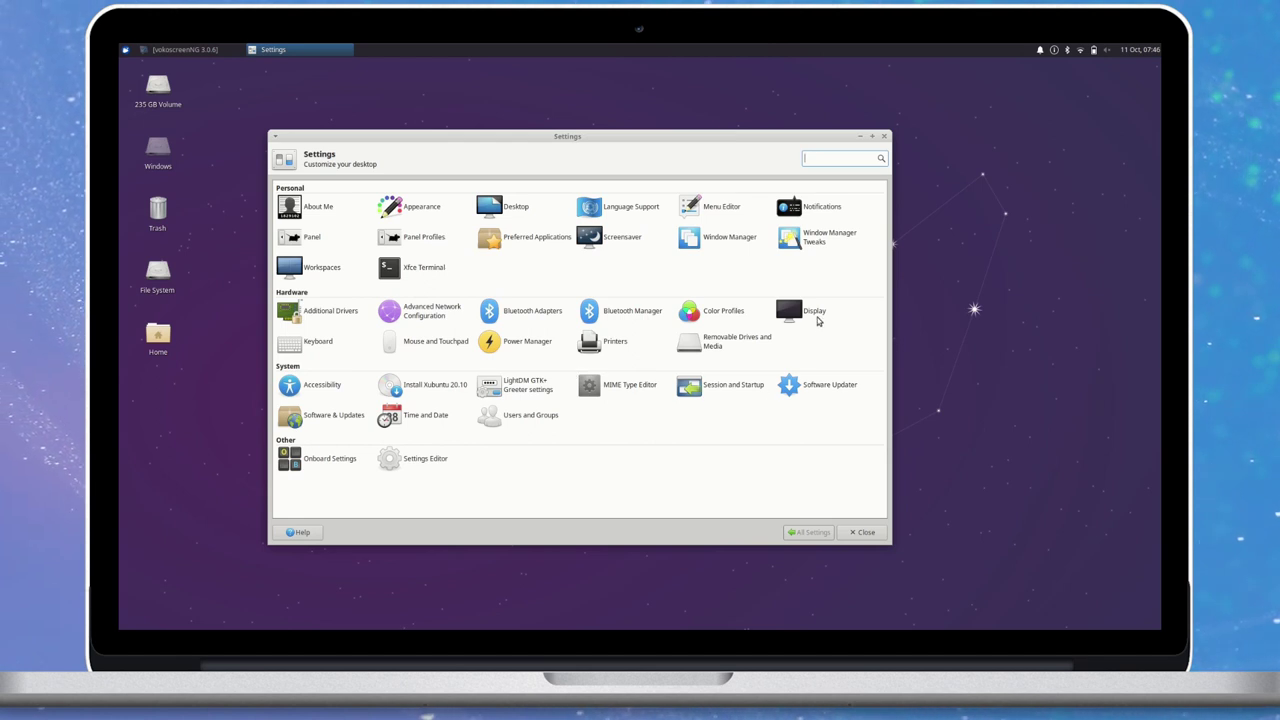
Open Panel Profiles and apply the GNOME 2 panel layout.
{"action": "left_click", "coordinate": [418, 237]}
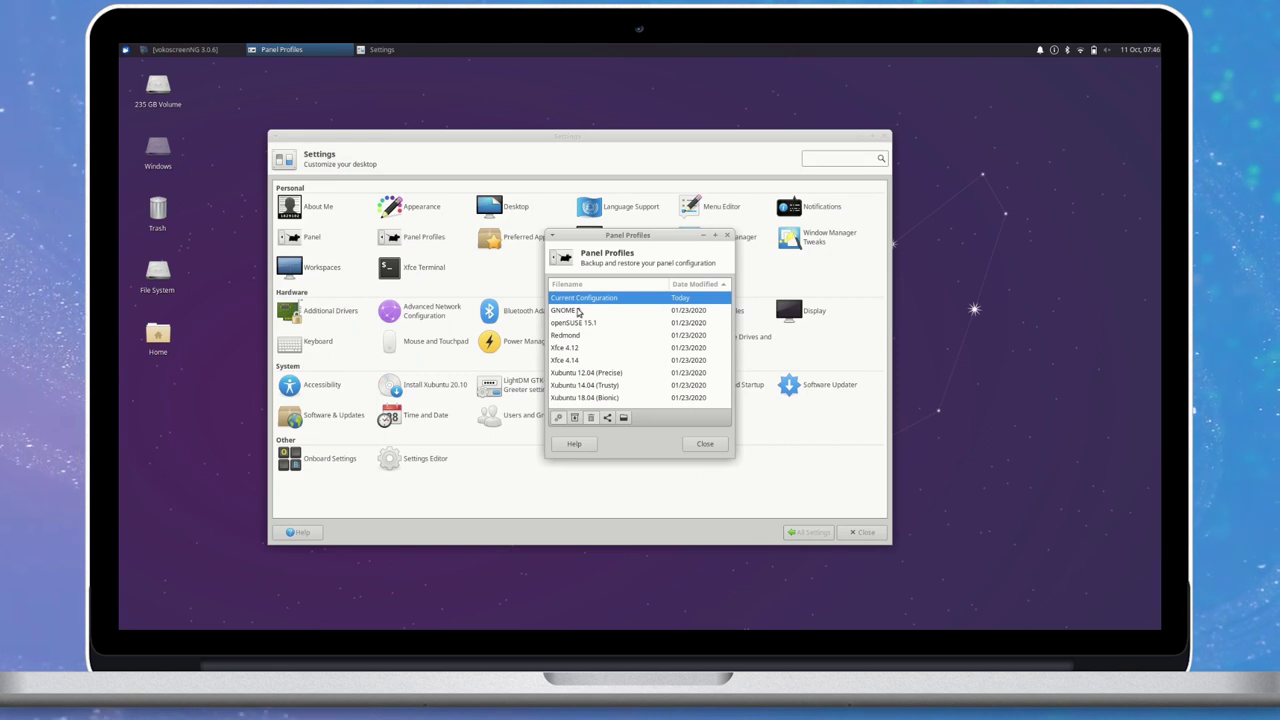
{"action": "left_click", "coordinate": [585, 310]}
{"action": "left_click", "coordinate": [570, 417]}
{"action": "left_click", "coordinate": [690, 388]}
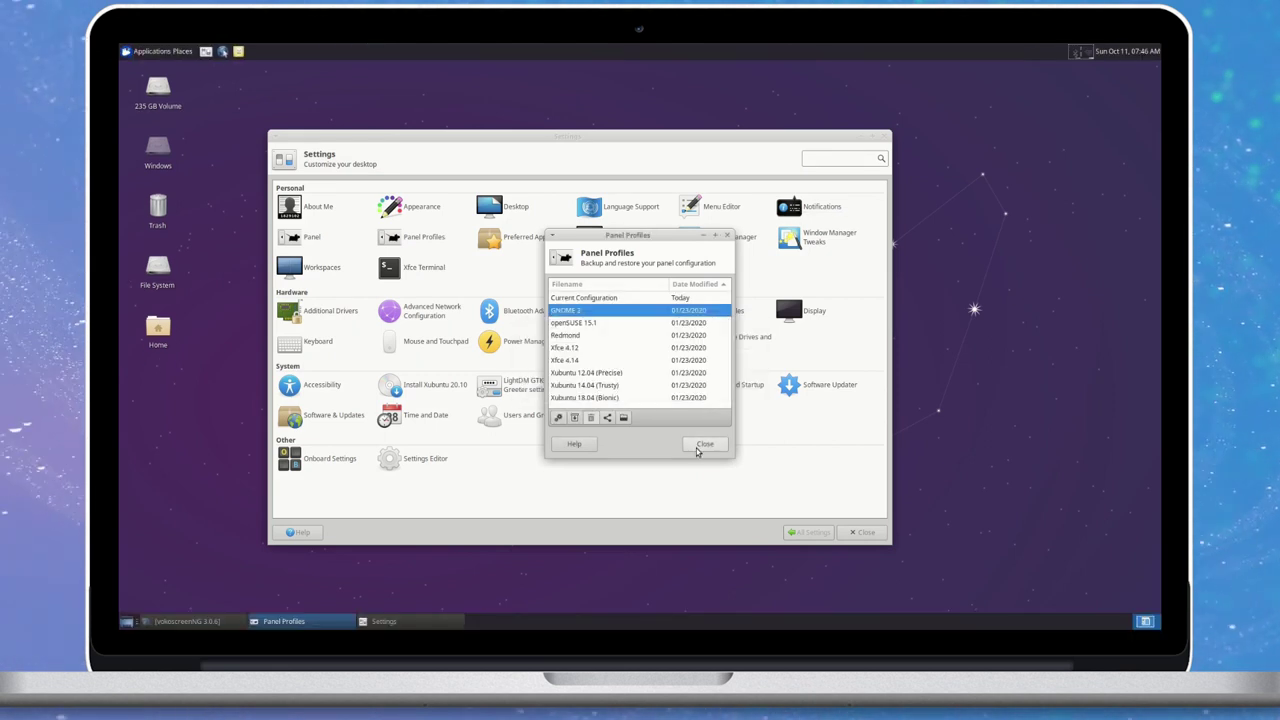
Show the desktop, open the home folder, browse the Applications and Places menus, and restore the windows.
{"action": "key", "text": "ctrl+alt+d"}
{"action": "double_click", "coordinate": [158, 327]}
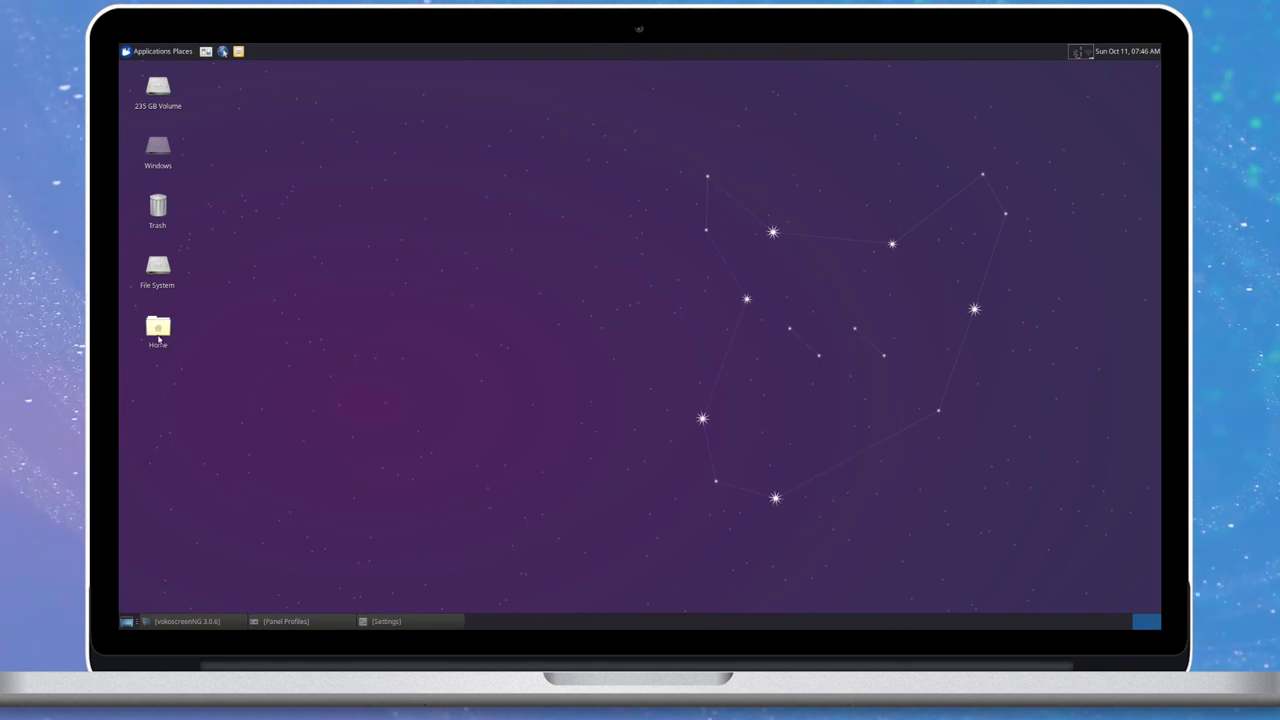
{"action": "left_click", "coordinate": [125, 50]}
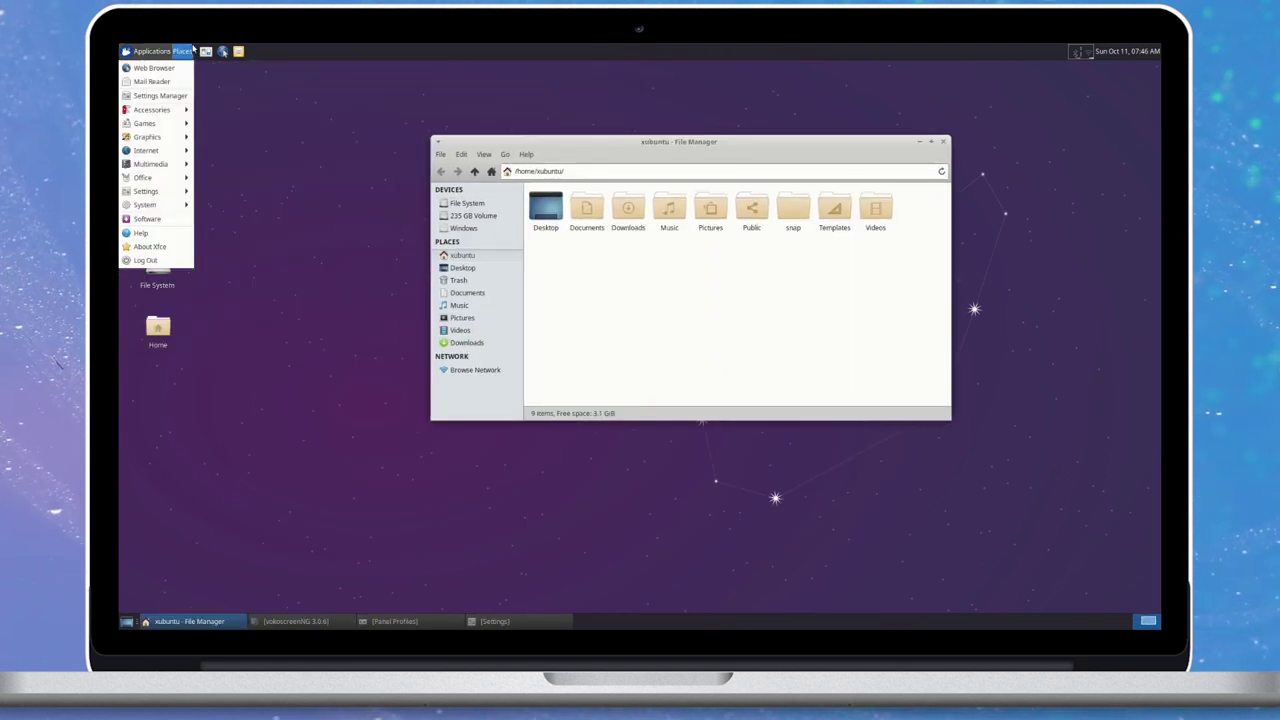
{"action": "left_click", "coordinate": [189, 50]}
{"action": "left_click", "coordinate": [494, 621]}
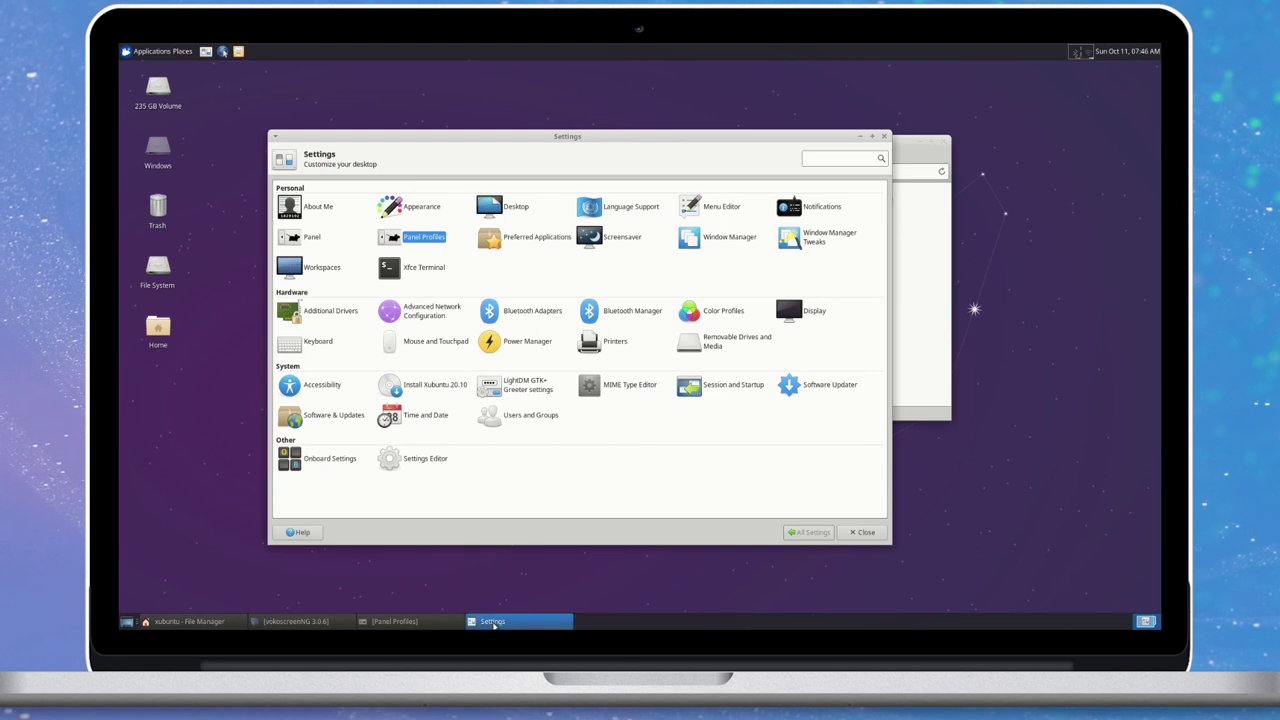
{"action": "left_click", "coordinate": [392, 621]}
Apply the openSUSE 15.1 layout and try its bottom-panel applications menu.
{"action": "left_click", "coordinate": [580, 323]}
{"action": "left_click", "coordinate": [558, 417]}
{"action": "left_click", "coordinate": [698, 388]}
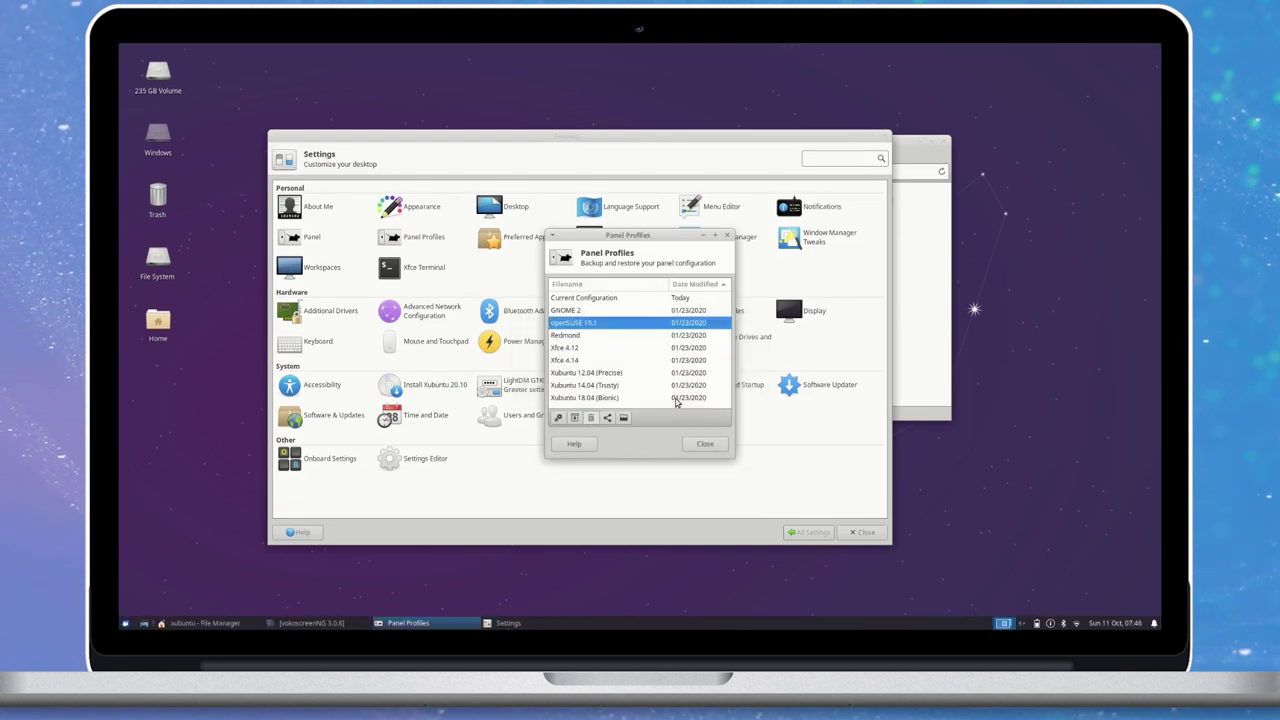
{"action": "left_click", "coordinate": [701, 238]}
{"action": "left_click", "coordinate": [863, 140]}
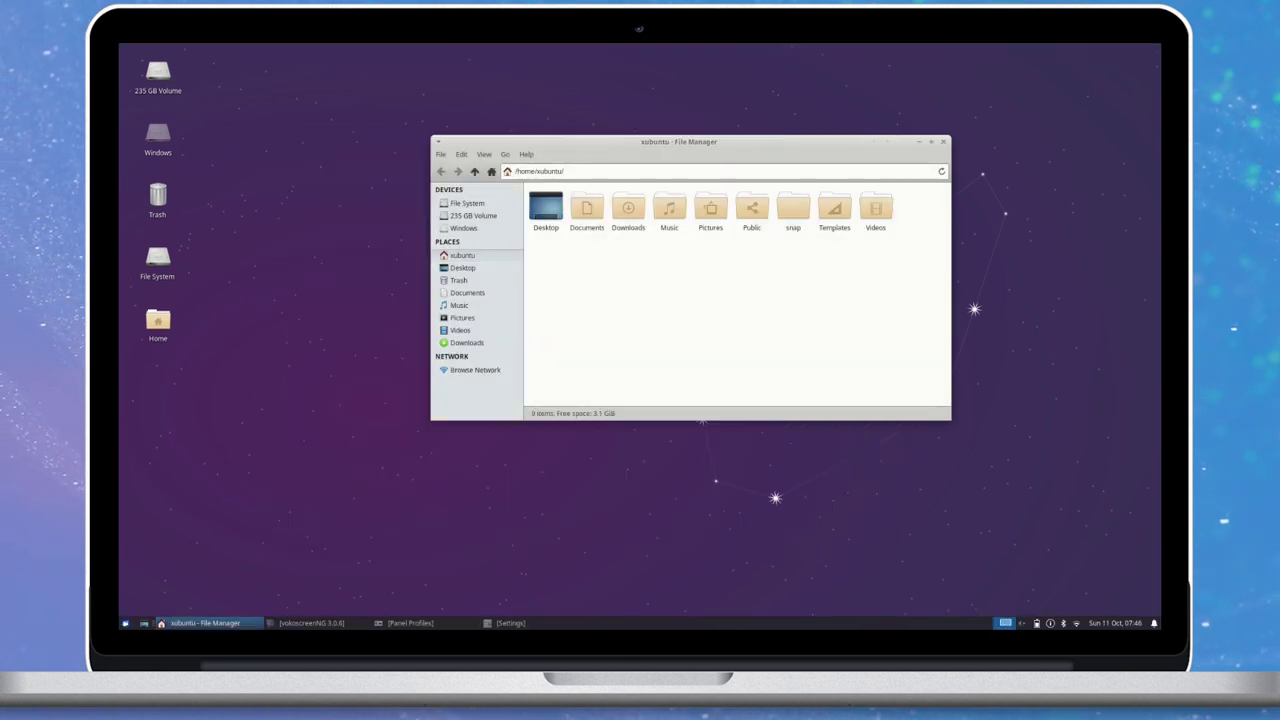
{"action": "left_click", "coordinate": [125, 623]}
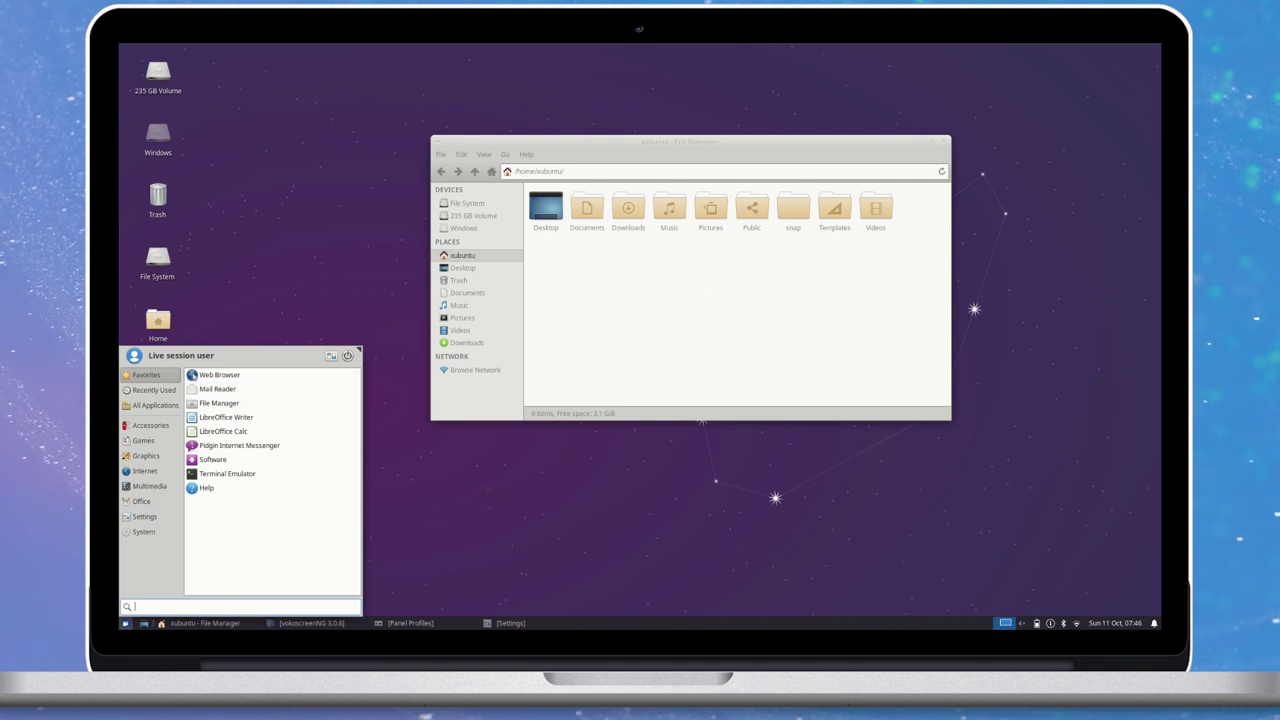
{"action": "left_click", "coordinate": [510, 622]}
{"action": "left_click", "coordinate": [510, 622]}
{"action": "left_click", "coordinate": [408, 622]}
Apply the Redmond layout and browse its application menu.
{"action": "left_click", "coordinate": [566, 336]}
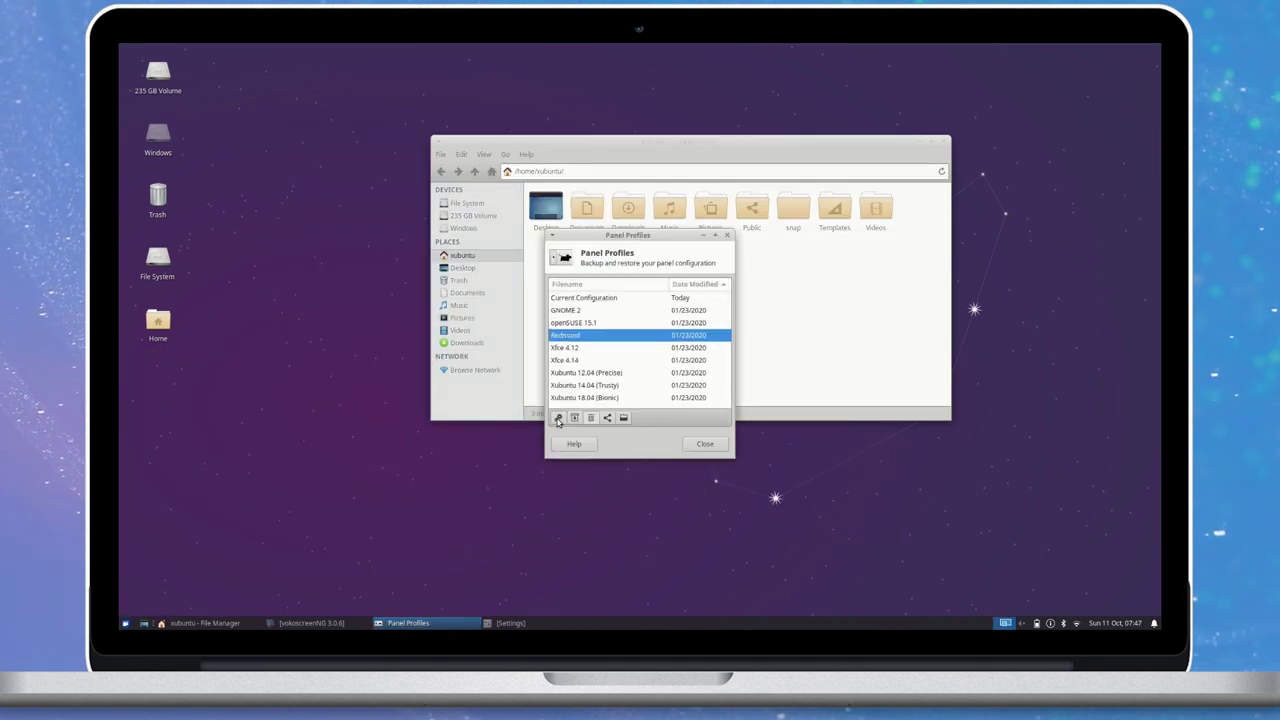
{"action": "left_click", "coordinate": [558, 420]}
{"action": "left_click", "coordinate": [690, 392]}
{"action": "left_click", "coordinate": [135, 621]}
{"action": "mouse_move", "coordinate": [157, 467]}
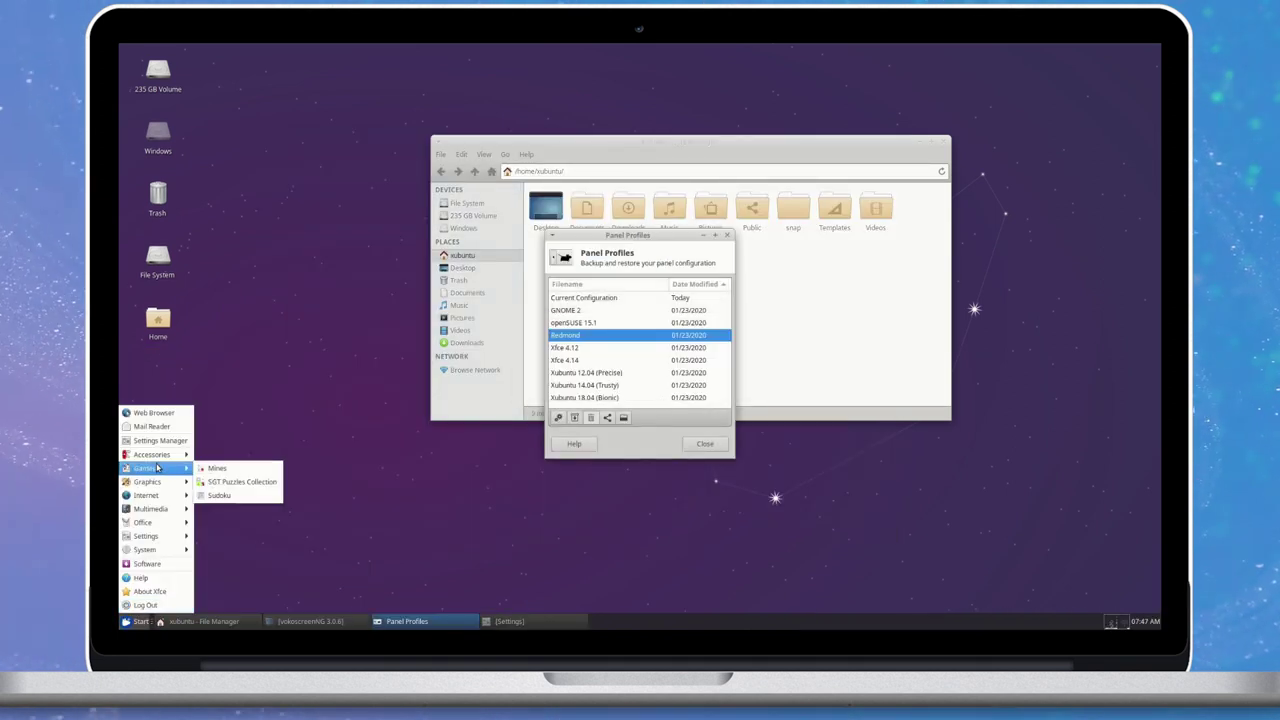
Preview Xfce 4.12, Xubuntu 12.04 and Current Configuration, then apply Xfce 4.14.
{"action": "left_click", "coordinate": [564, 349]}
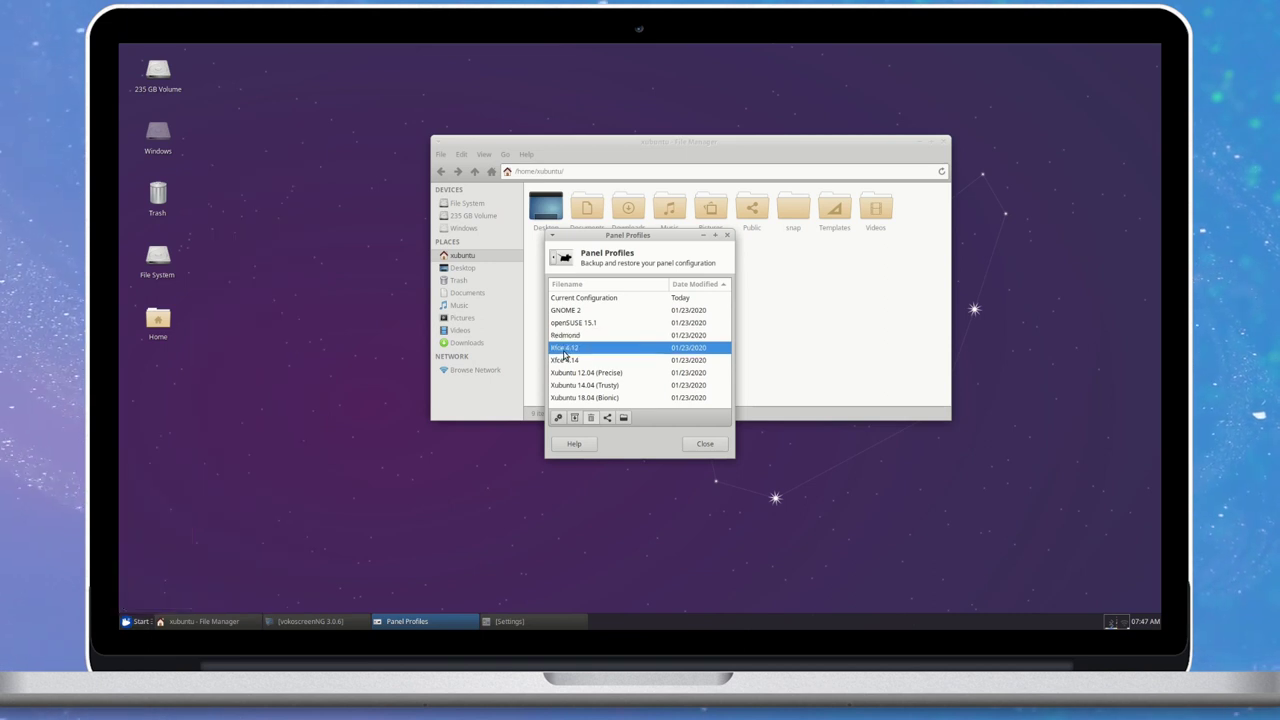
{"action": "left_click", "coordinate": [567, 372]}
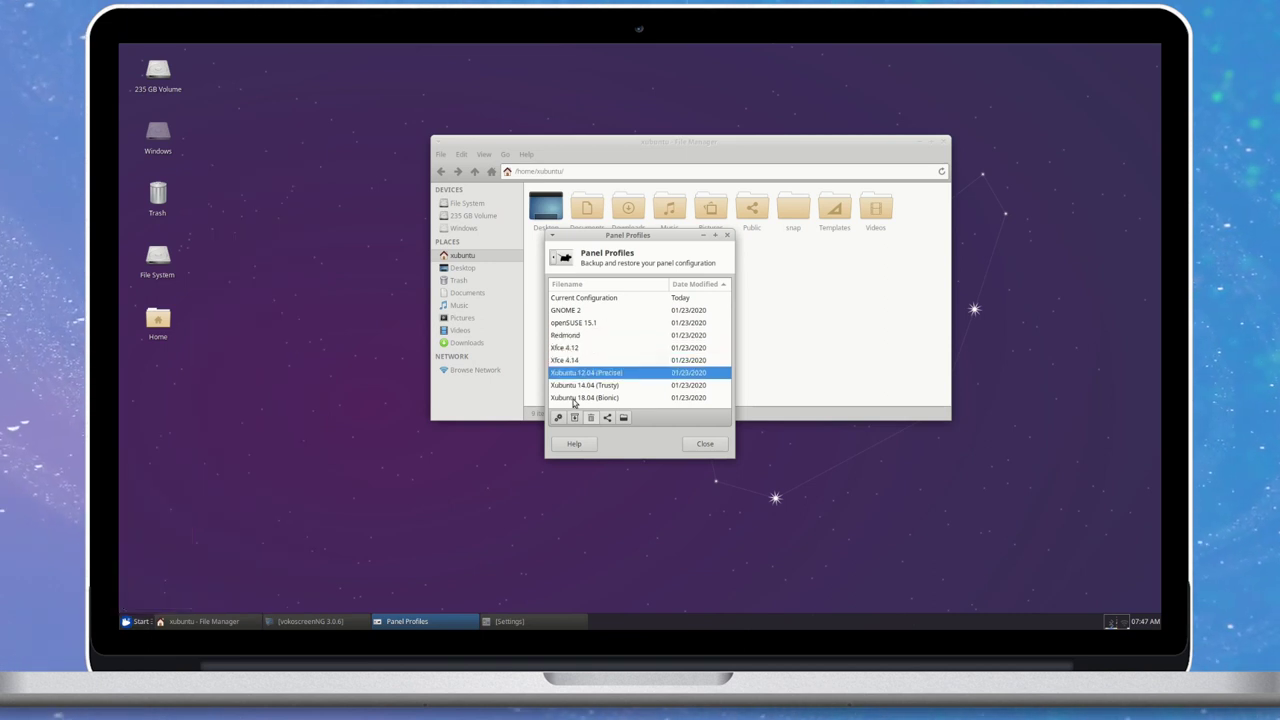
{"action": "left_click", "coordinate": [599, 300]}
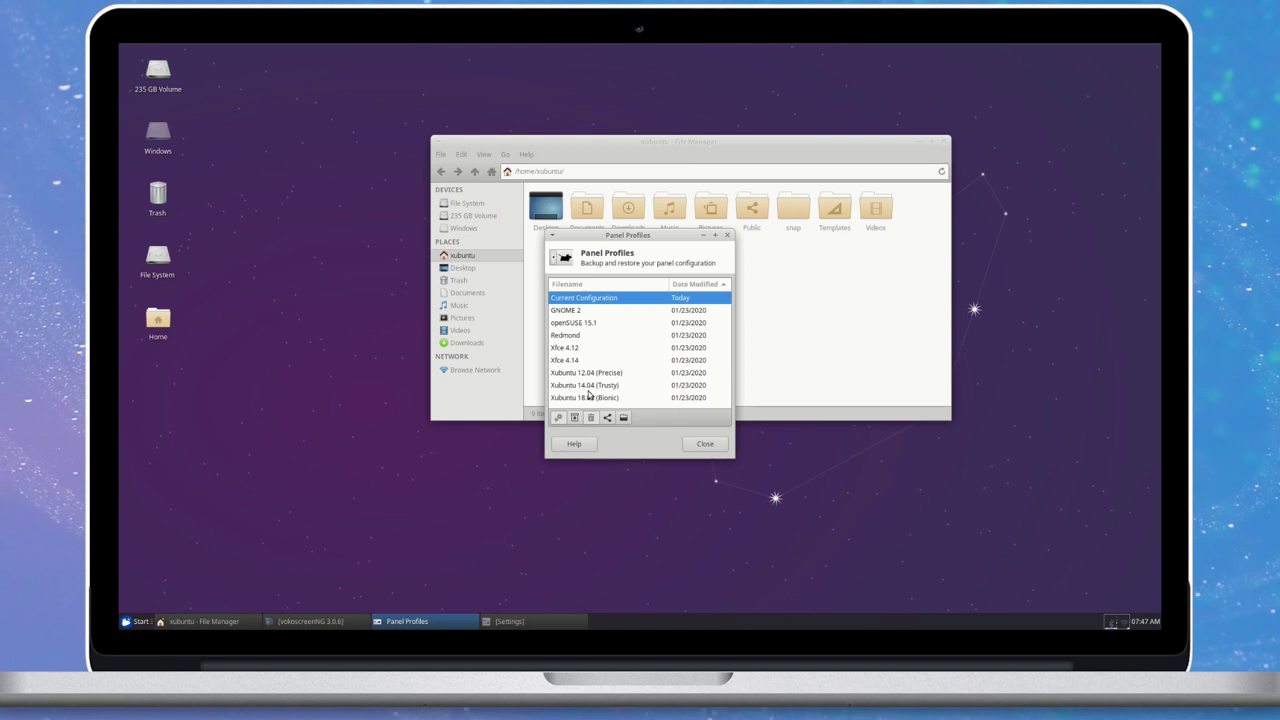
{"action": "left_click", "coordinate": [575, 362]}
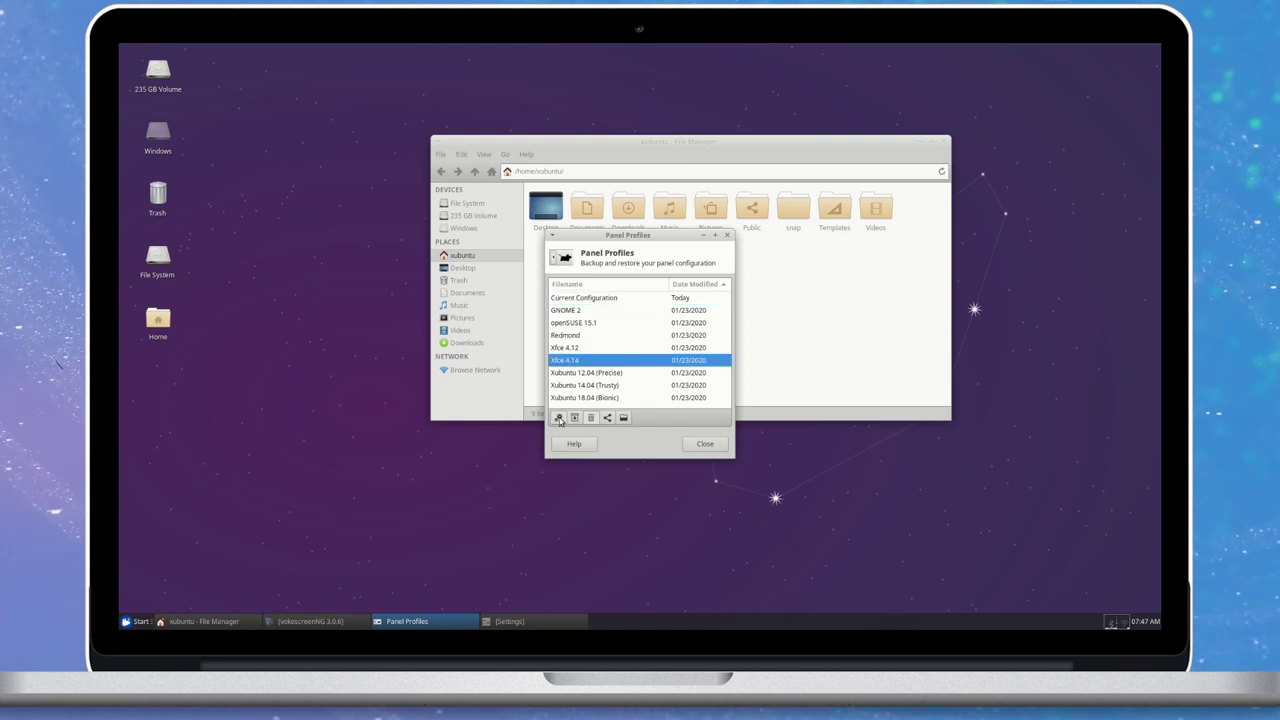
{"action": "left_click", "coordinate": [558, 417]}
{"action": "left_click", "coordinate": [700, 388]}
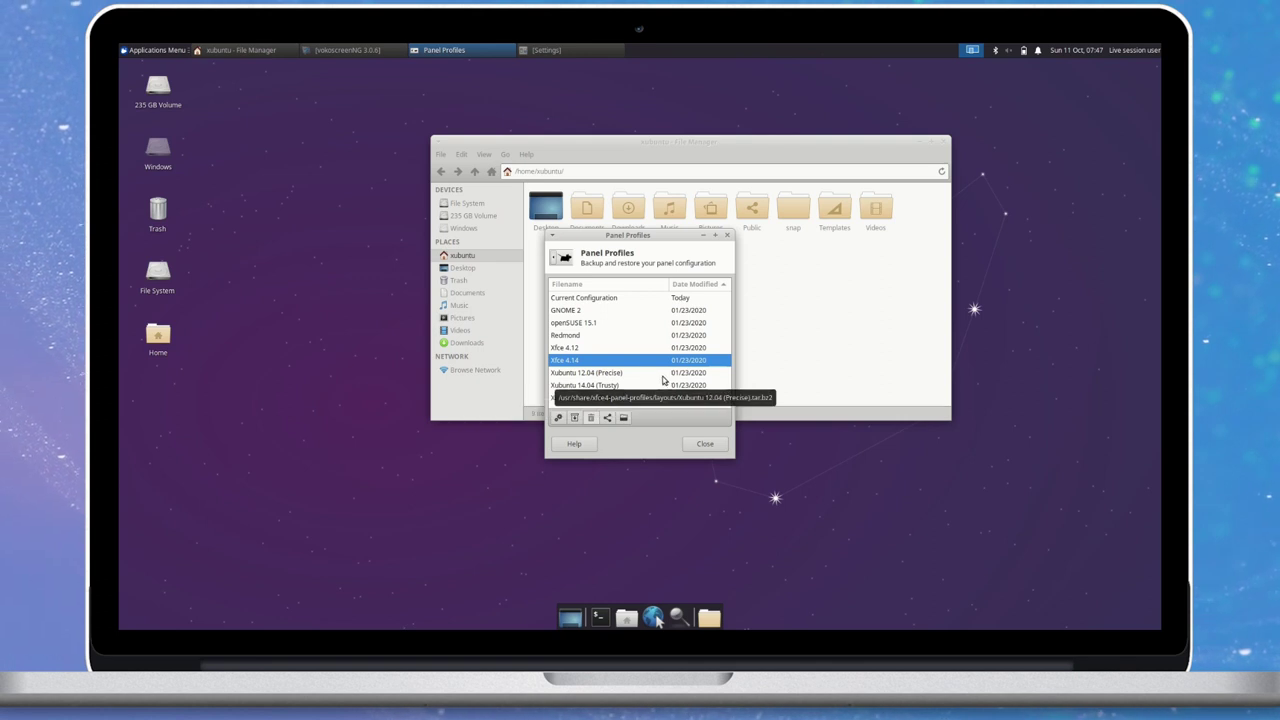
Apply Xubuntu 18.04 (Bionic), then close Panel Profiles, the file manager and Settings.
{"action": "left_click", "coordinate": [597, 398]}
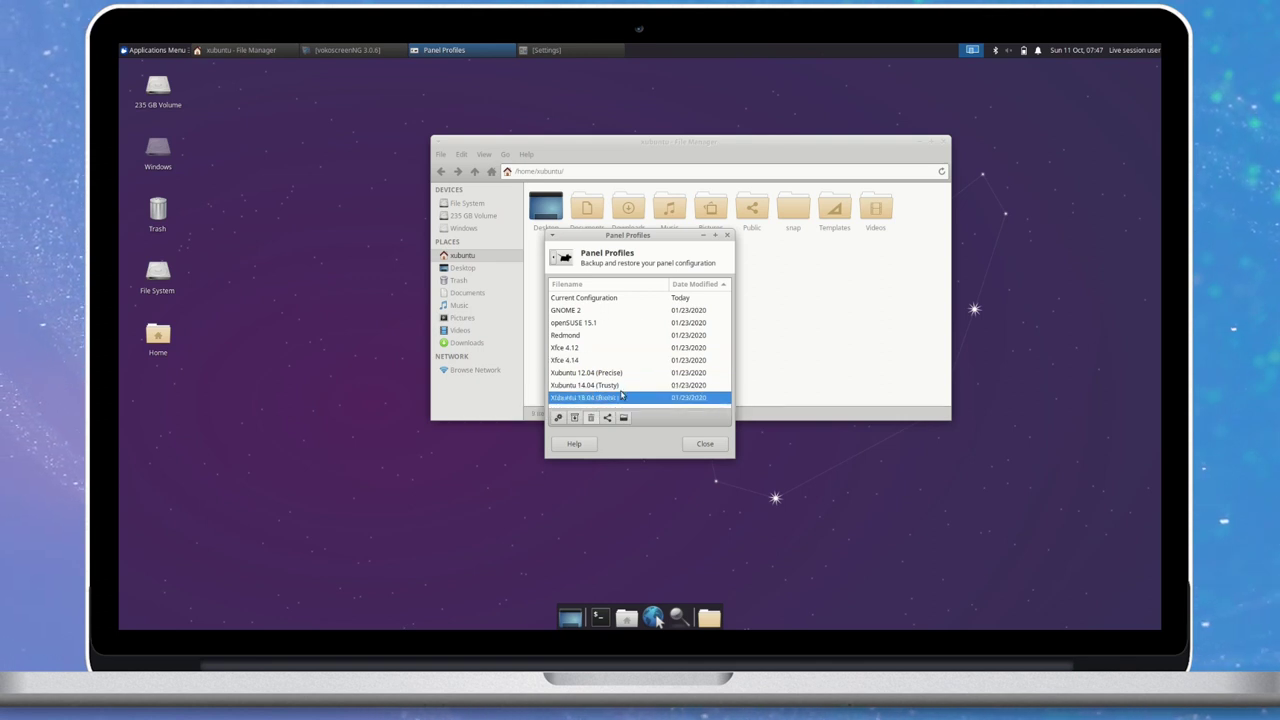
{"action": "left_click", "coordinate": [570, 417]}
{"action": "left_click", "coordinate": [693, 387]}
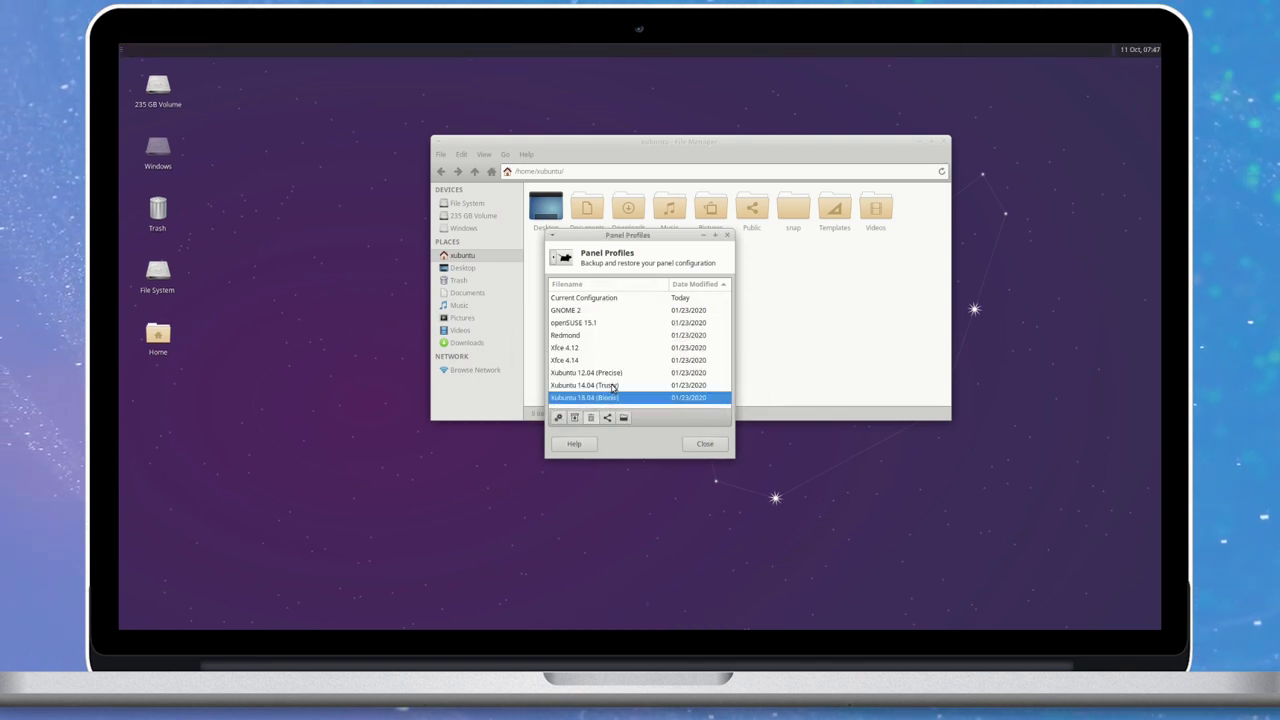
{"action": "left_click", "coordinate": [702, 444]}
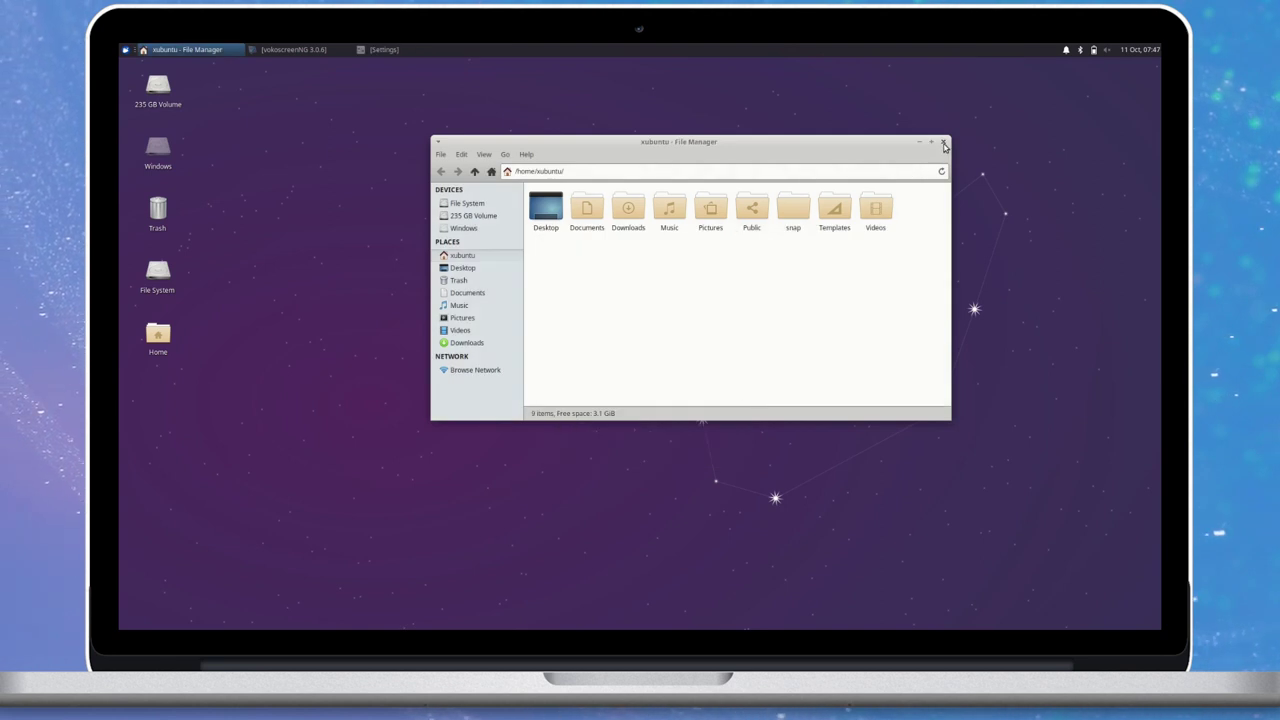
{"action": "left_click", "coordinate": [944, 145]}
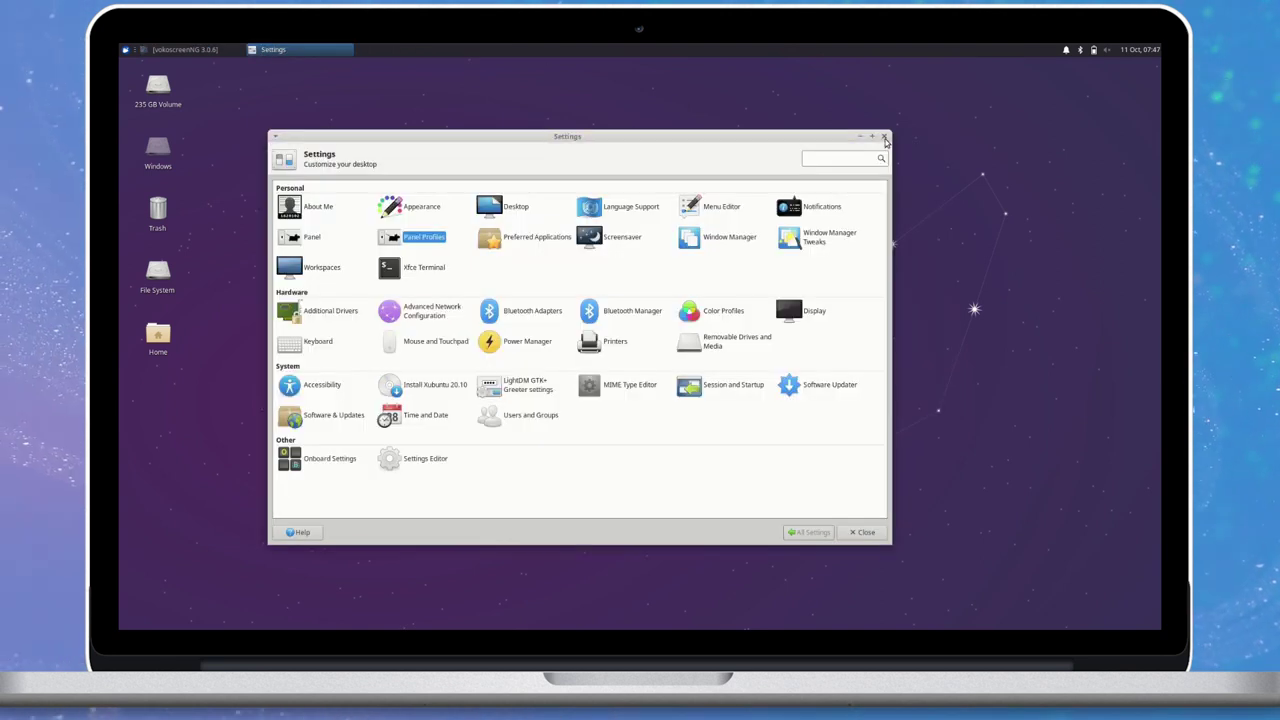
{"action": "left_click", "coordinate": [884, 138]}
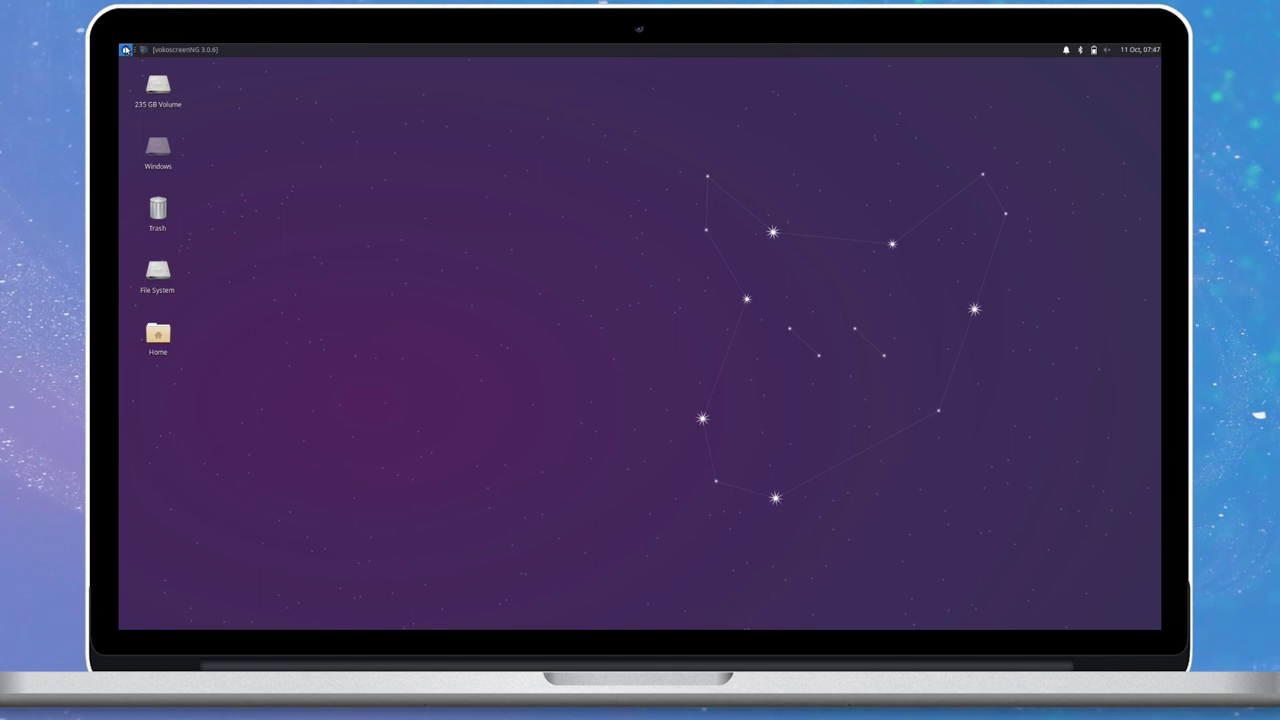
Launch GIMP from a menu search, maximise it, and create a 1920×1080 image.
{"action": "left_click", "coordinate": [125, 49]}
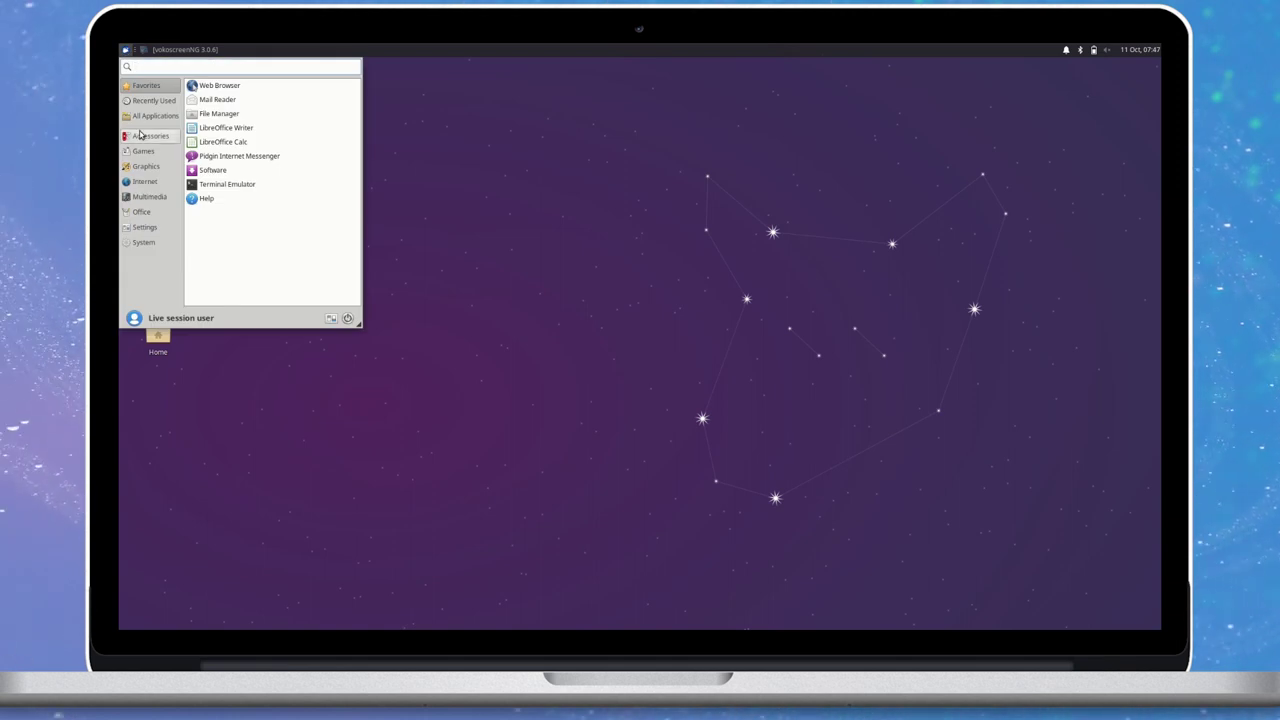
{"action": "type", "text": "gpar"}
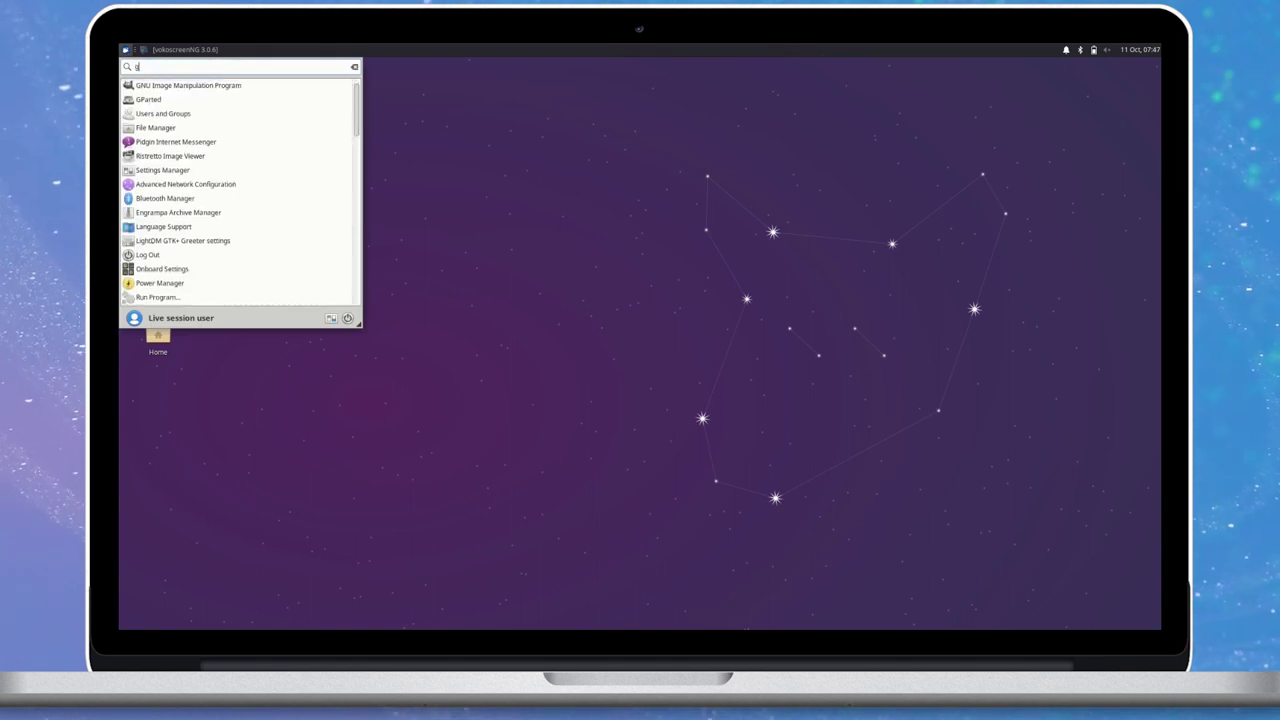
{"action": "key", "text": "Return"}
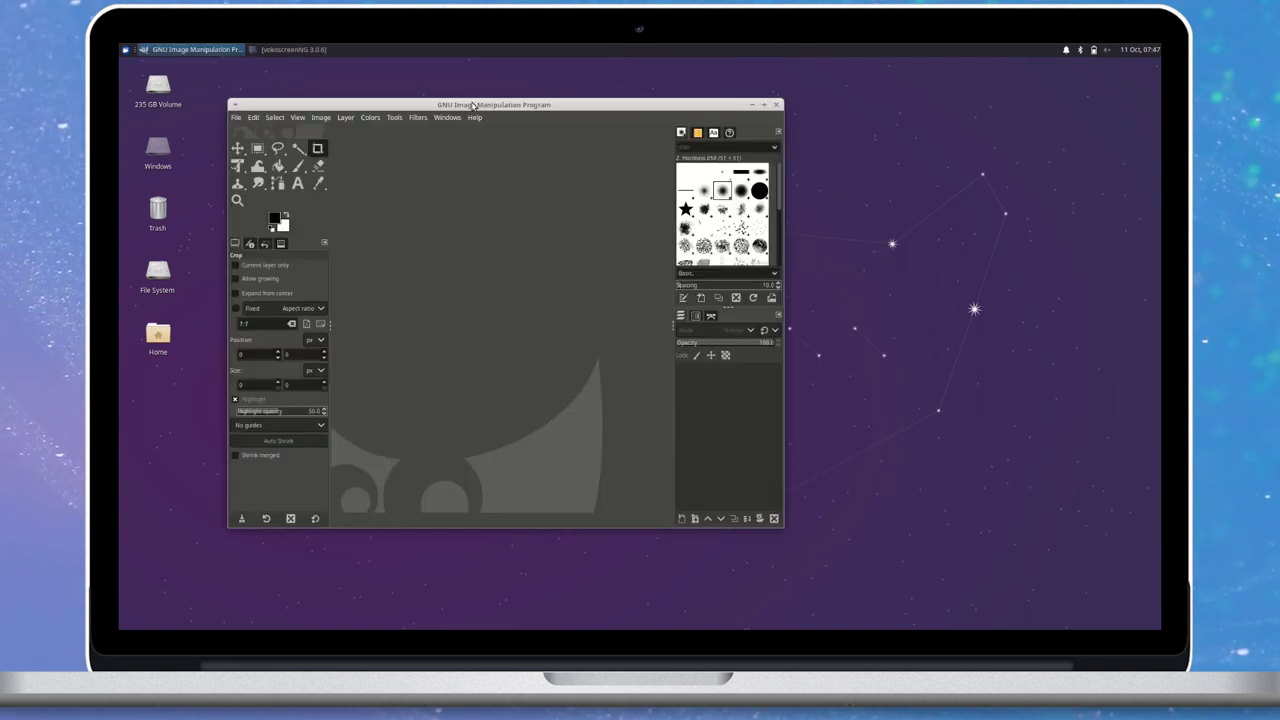
{"action": "double_click", "coordinate": [474, 104]}
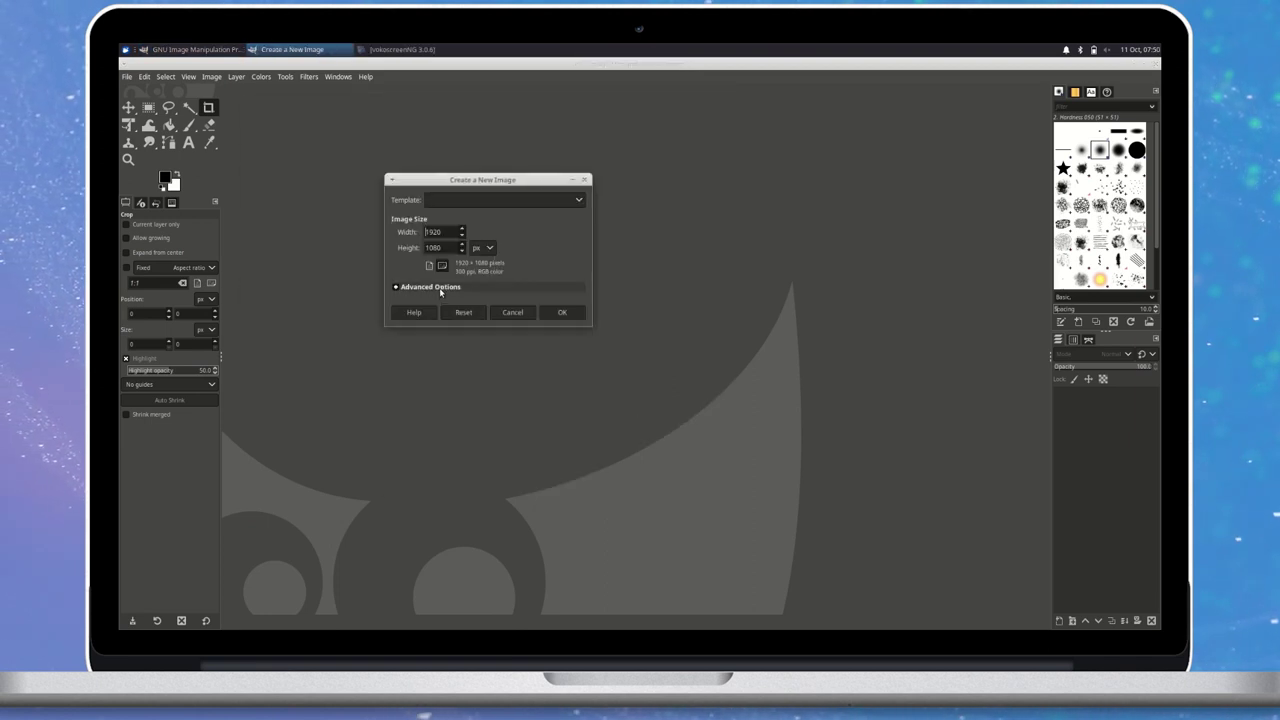
{"action": "left_click", "coordinate": [565, 479]}
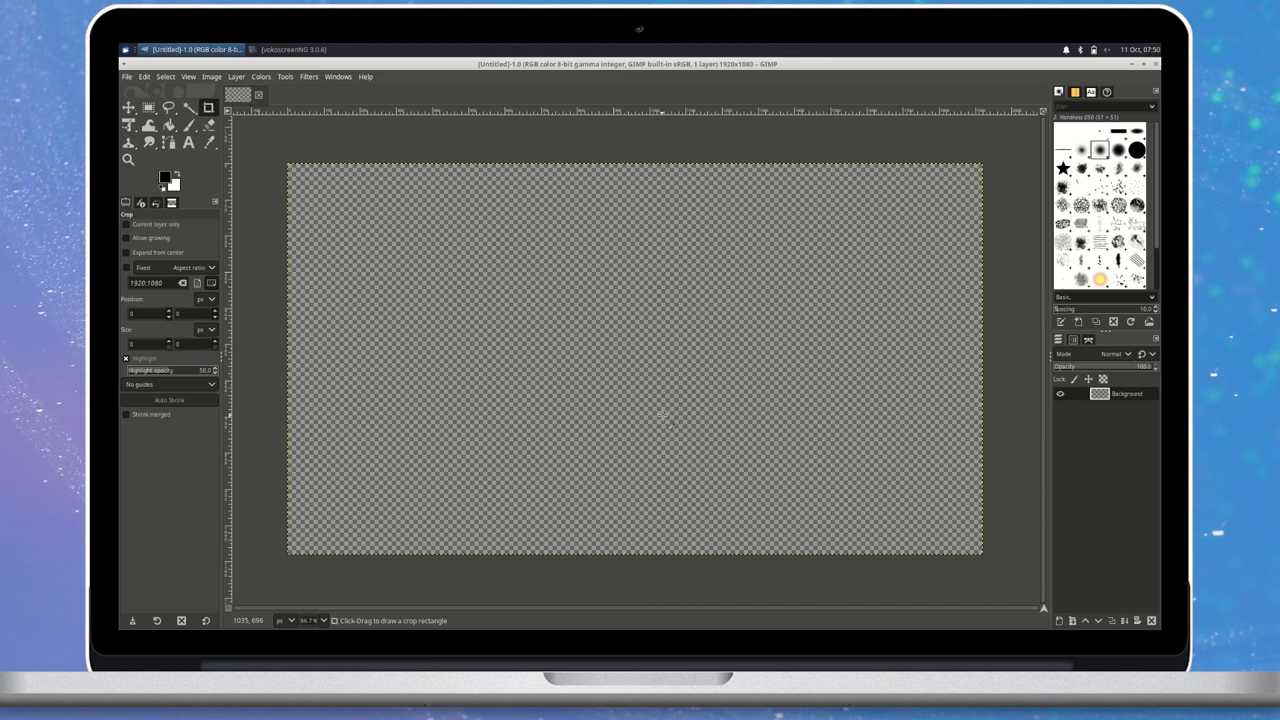
Add a centre-justified two-line text box: 'Xubuntu 20.10' over 'Groovy Gorilla'.
{"action": "key", "text": "t"}
{"action": "left_click_drag", "start_coordinate": [273, 247], "coordinate": [1000, 395]}
{"action": "type", "text": "Kubuntu 20.10"}
{"action": "key", "text": "Return"}
{"action": "type", "text": "Groovy Gorilla"}
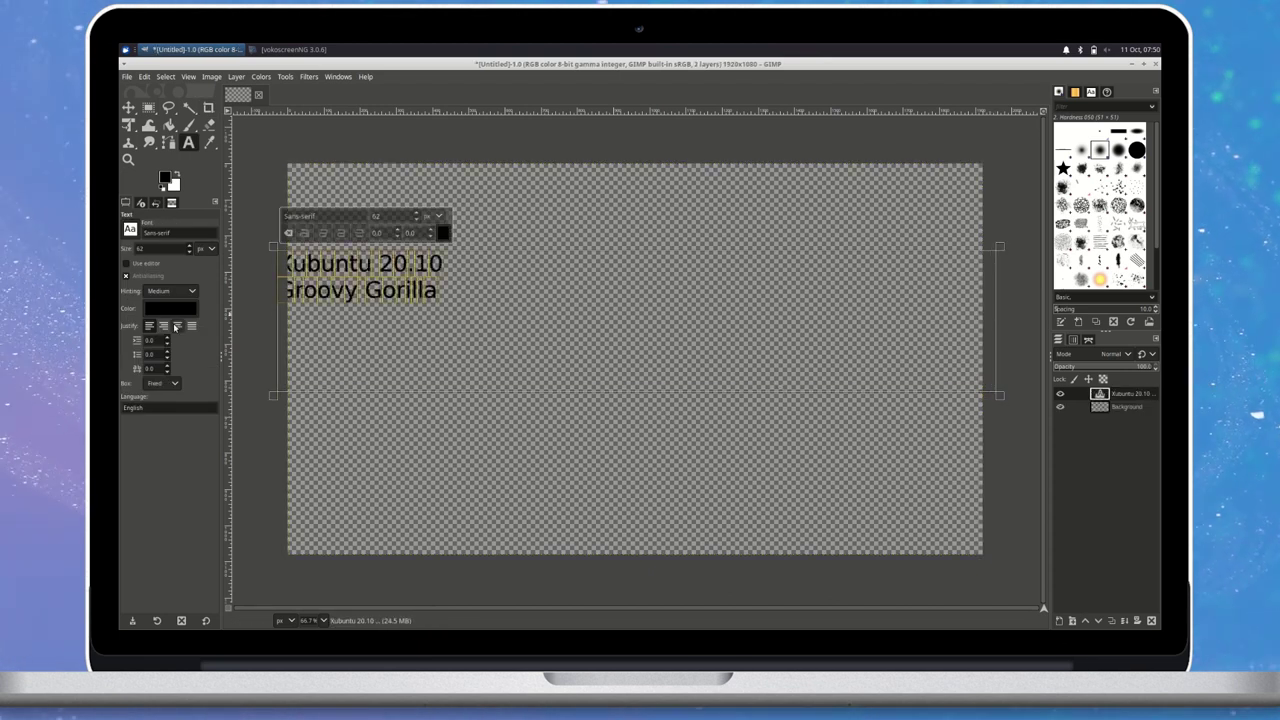
{"action": "left_click", "coordinate": [176, 326]}
Set the title text font to Ubuntu.
{"action": "left_click_drag", "start_coordinate": [508, 262], "coordinate": [766, 270]}
{"action": "scroll", "coordinate": [376, 216], "scroll_direction": "up", "scroll_amount": 3}
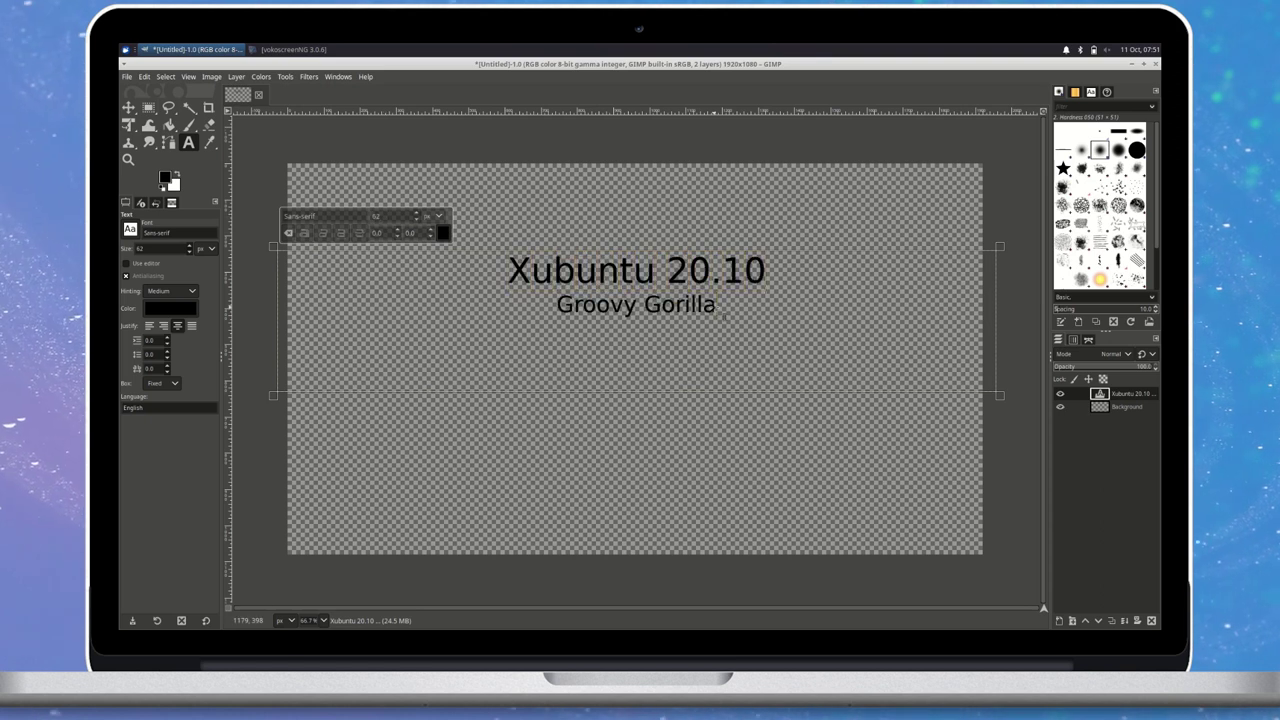
{"action": "left_click", "coordinate": [300, 216]}
{"action": "type", "text": "Ubuntu"}
{"action": "key", "text": "Return"}
Convert the text to a path, add a new layer, and grow the text selection.
{"action": "right_click", "coordinate": [648, 306]}
{"action": "left_click", "coordinate": [695, 414]}
{"action": "key", "text": "shift+ctrl+n"}
{"action": "key", "text": "Return"}
{"action": "key", "text": "shift+v"}
{"action": "left_click", "coordinate": [165, 76]}
{"action": "left_click", "coordinate": [190, 238]}
{"action": "key", "text": "Return"}
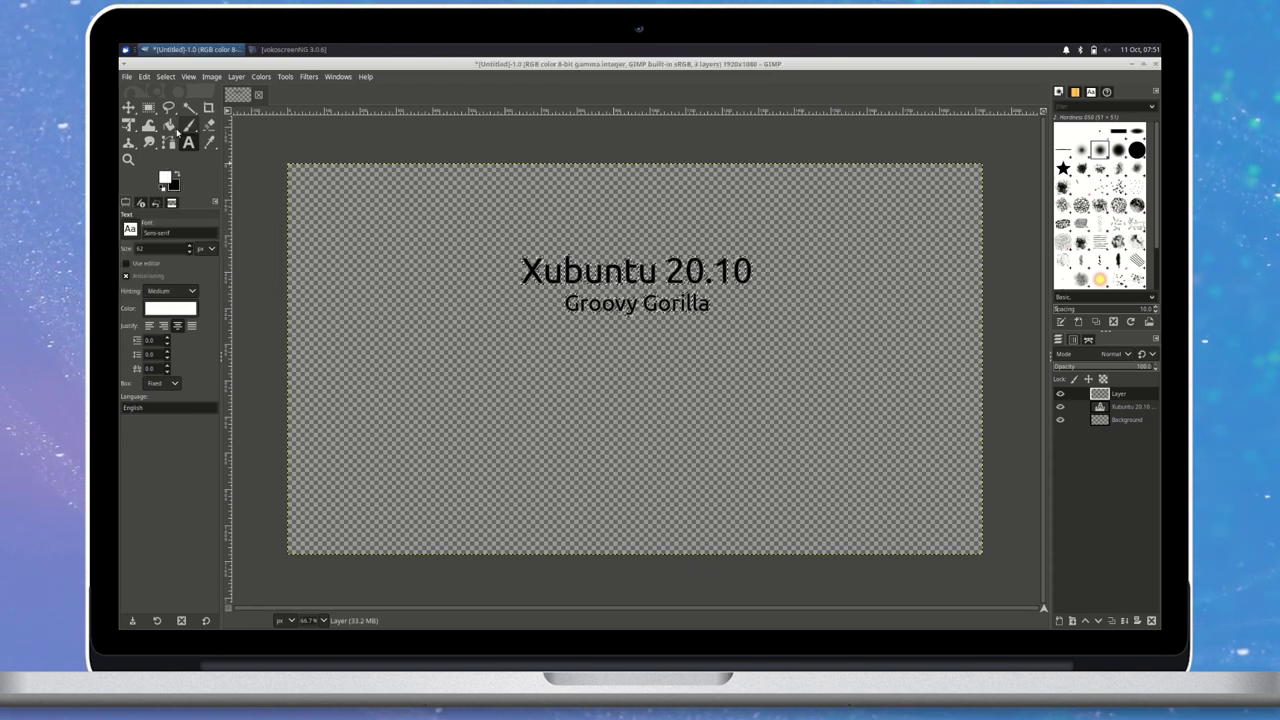
Fill the grown selection white beneath the text and apply a Drop Shadow.
{"action": "key", "text": "shift+b"}
{"action": "left_click", "coordinate": [537, 277]}
{"action": "key", "text": "shift+Page_Down"}
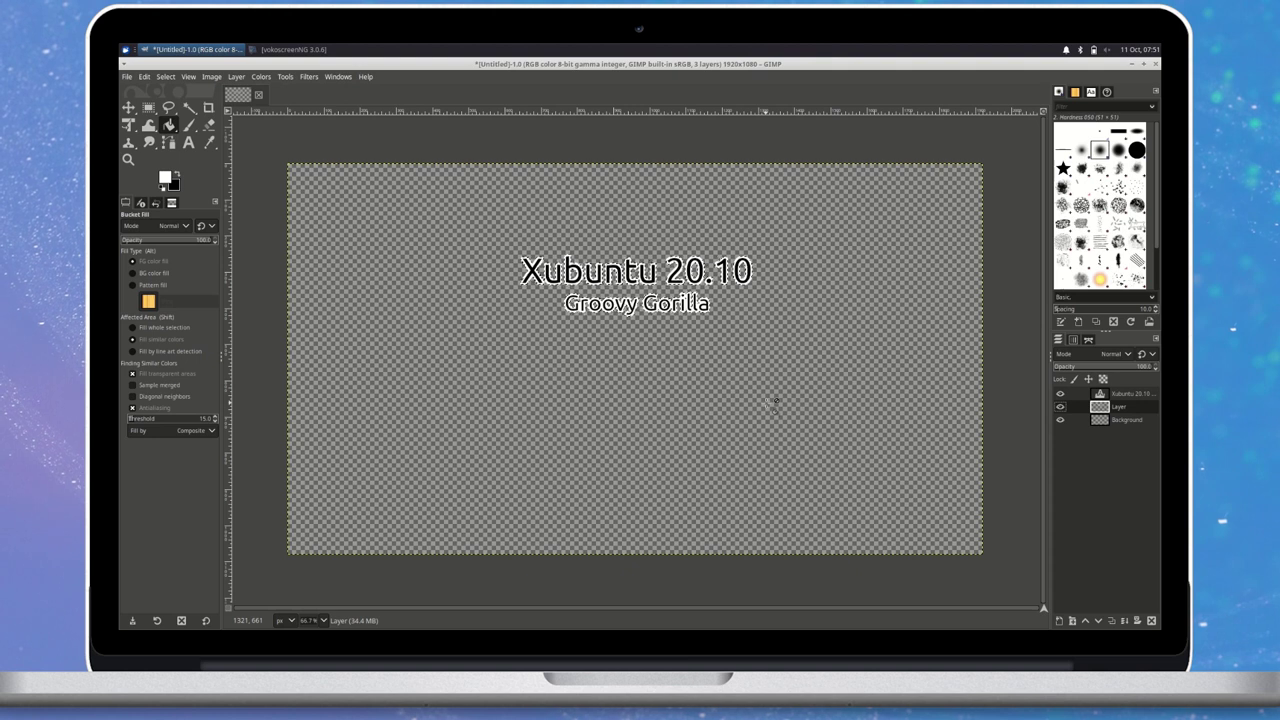
{"action": "left_click", "coordinate": [309, 76]}
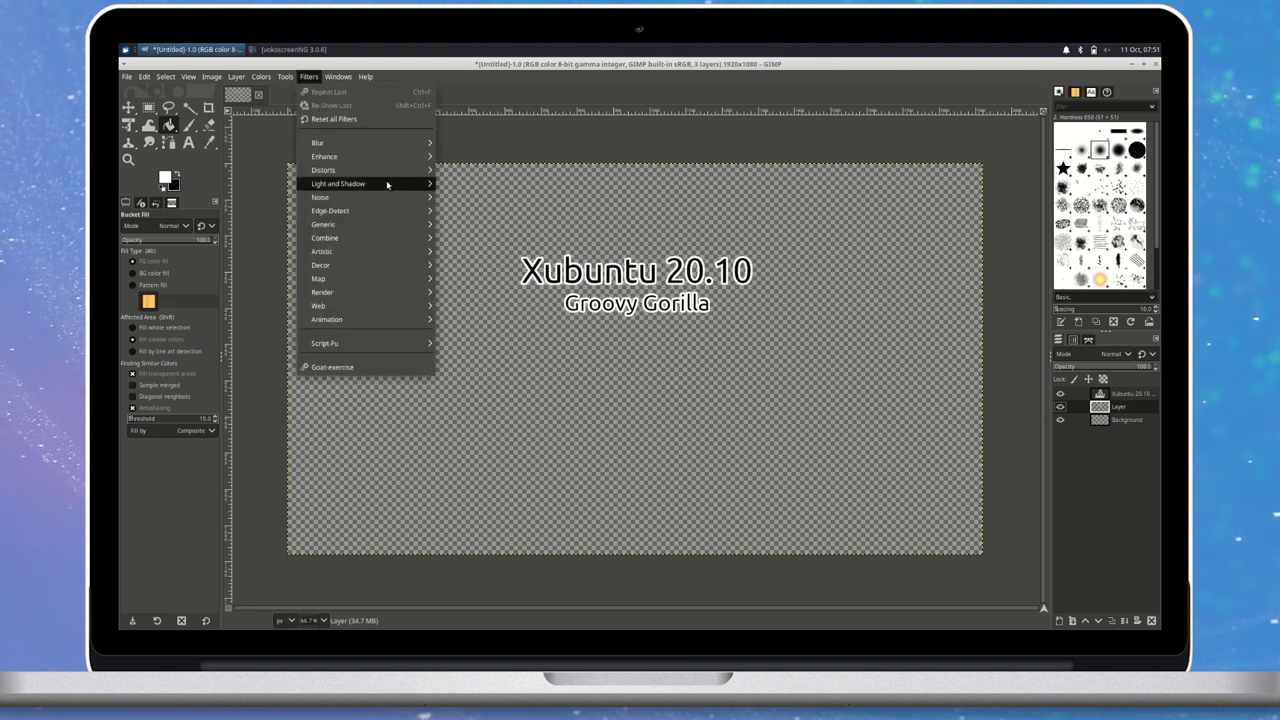
{"action": "mouse_move", "coordinate": [357, 166]}
{"action": "left_click", "coordinate": [480, 236]}
{"action": "left_click", "coordinate": [556, 419]}
Export as title-clip.png to Pictures, then quit GIMP discarding changes.
{"action": "left_click", "coordinate": [127, 76]}
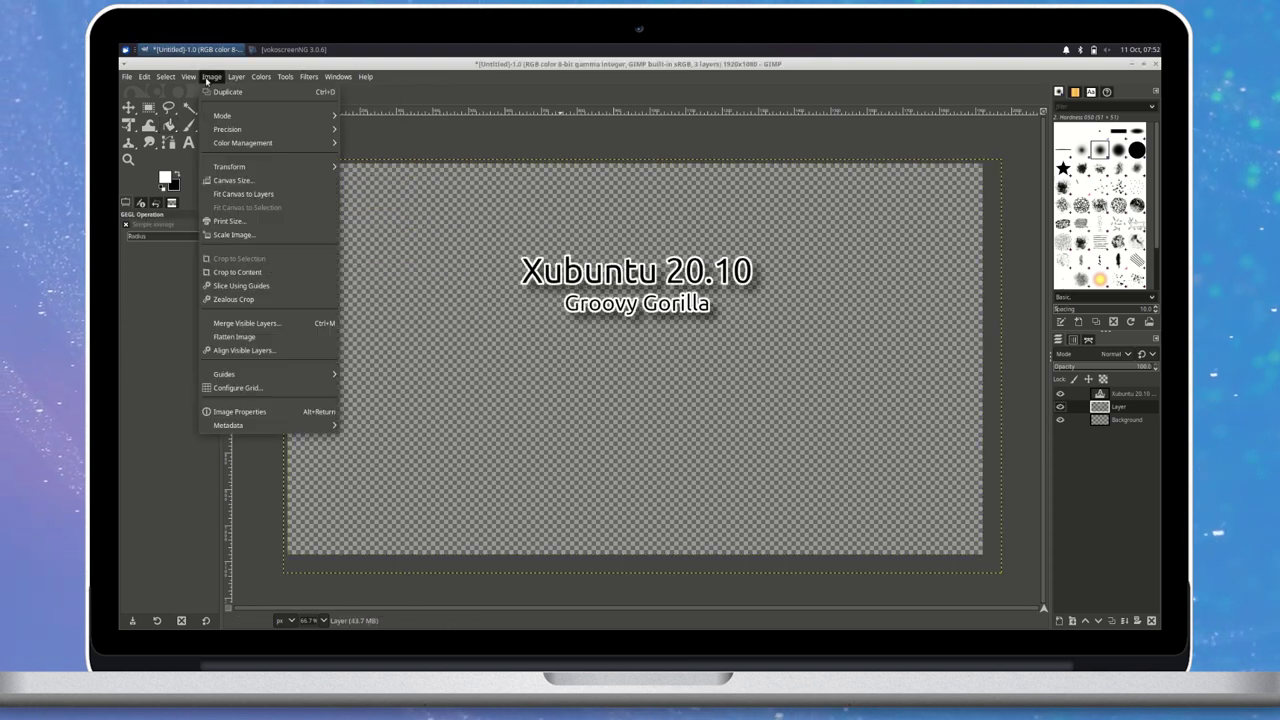
{"action": "left_click", "coordinate": [250, 274]}
{"action": "left_click", "coordinate": [152, 335]}
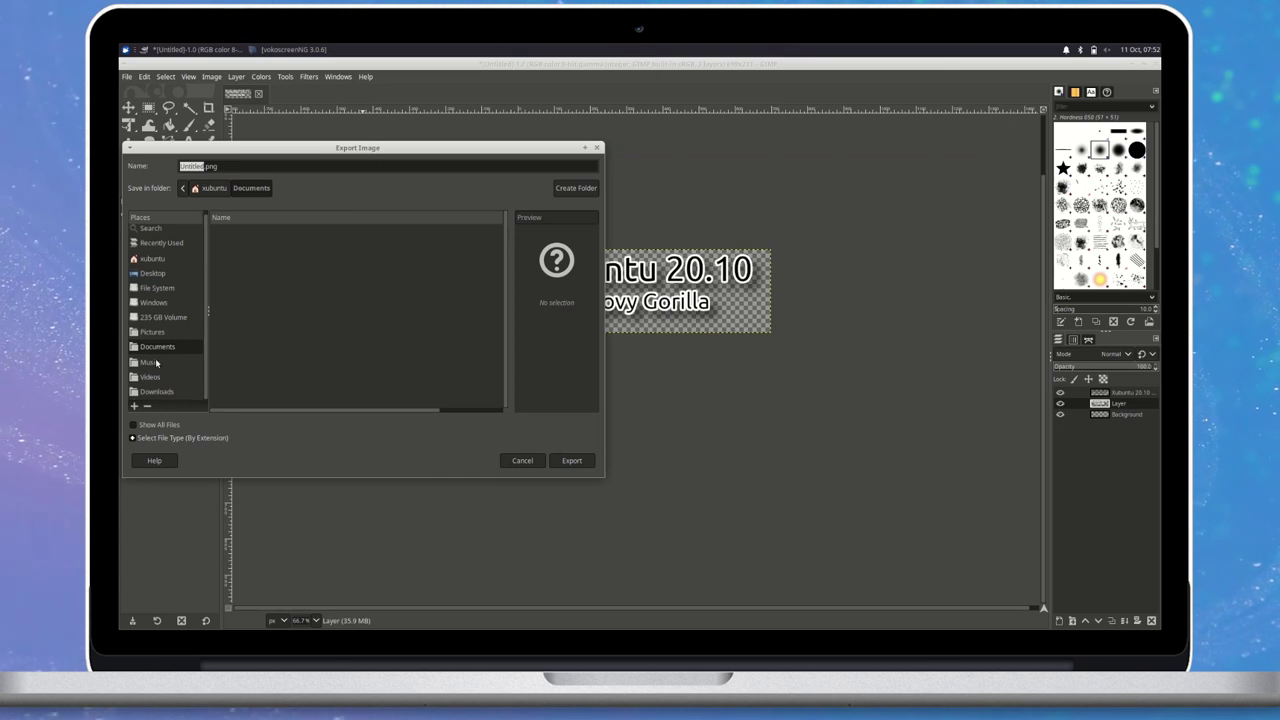
{"action": "type", "text": "title-clip"}
{"action": "key", "text": "Return"}
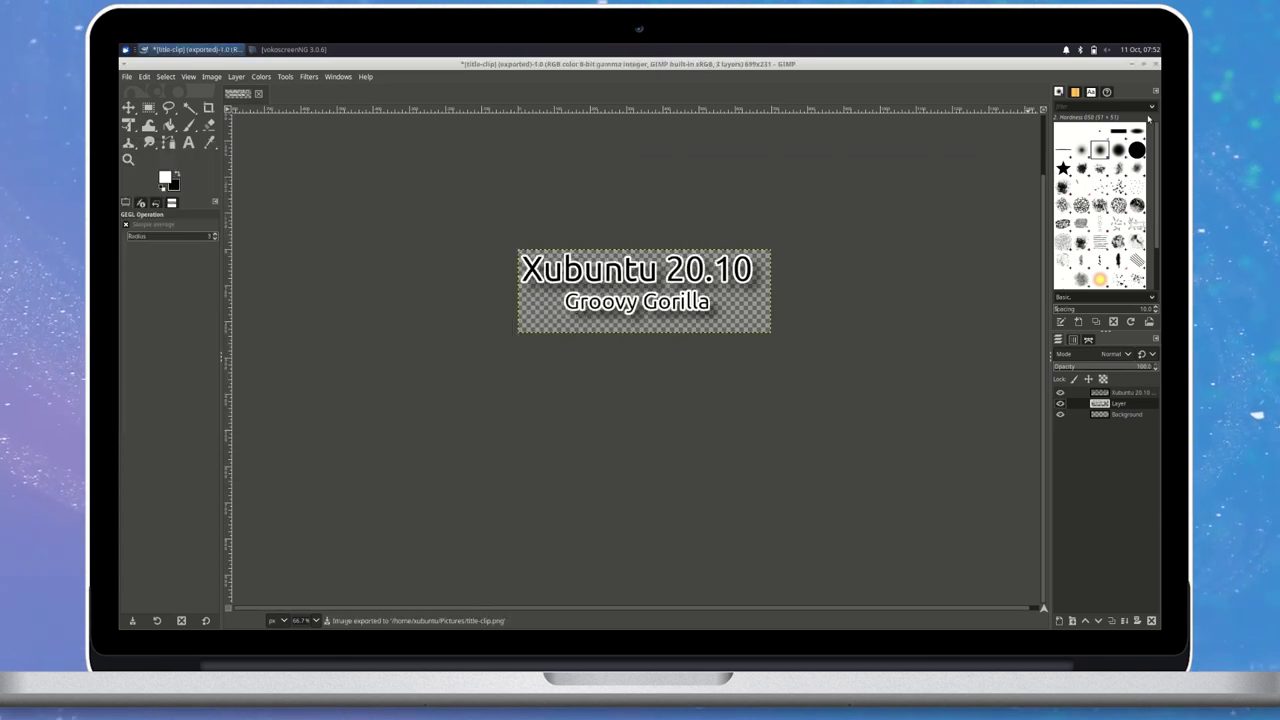
{"action": "key", "text": "ctrl+q"}
{"action": "left_click", "coordinate": [706, 398]}
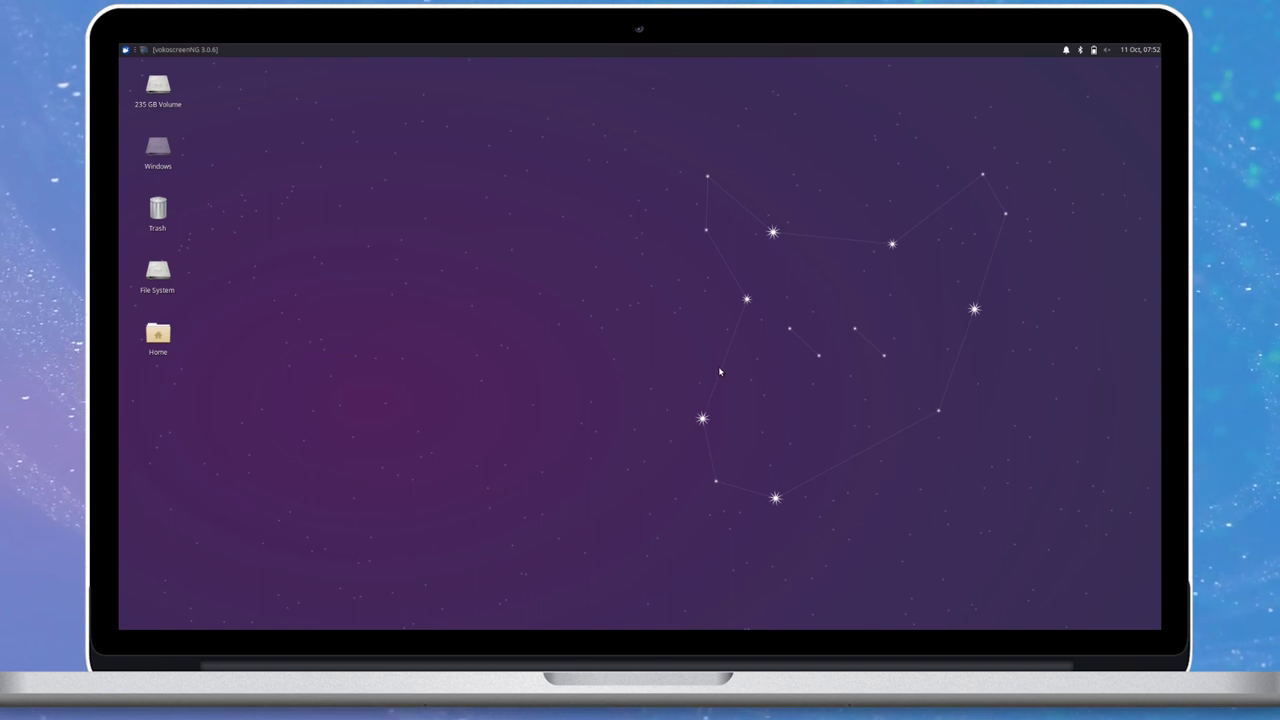
Launch Task Manager via the 'task' search, enlarge it, sort processes by RSS memory, then minimize it.
{"action": "left_click", "coordinate": [125, 49]}
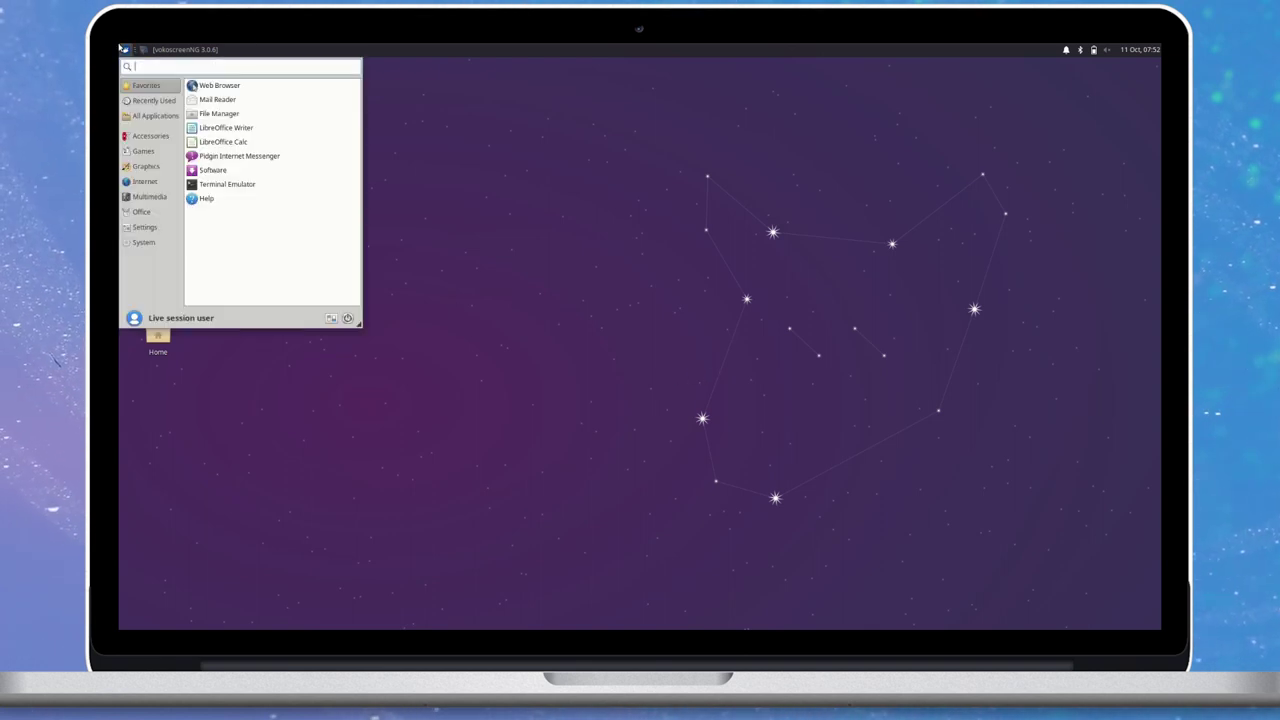
{"action": "type", "text": "task"}
{"action": "key", "text": "Return"}
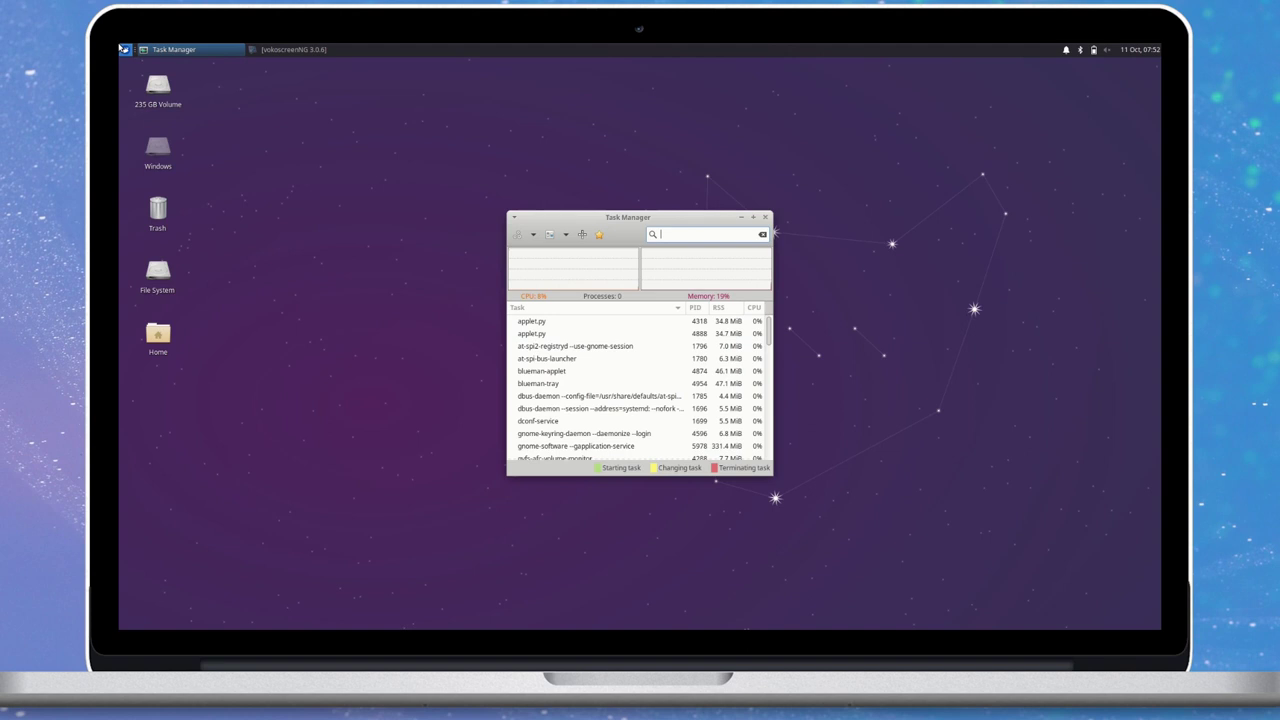
{"action": "left_click_drag", "start_coordinate": [511, 215], "coordinate": [323, 88]}
{"action": "left_click_drag", "start_coordinate": [442, 88], "coordinate": [467, 141]}
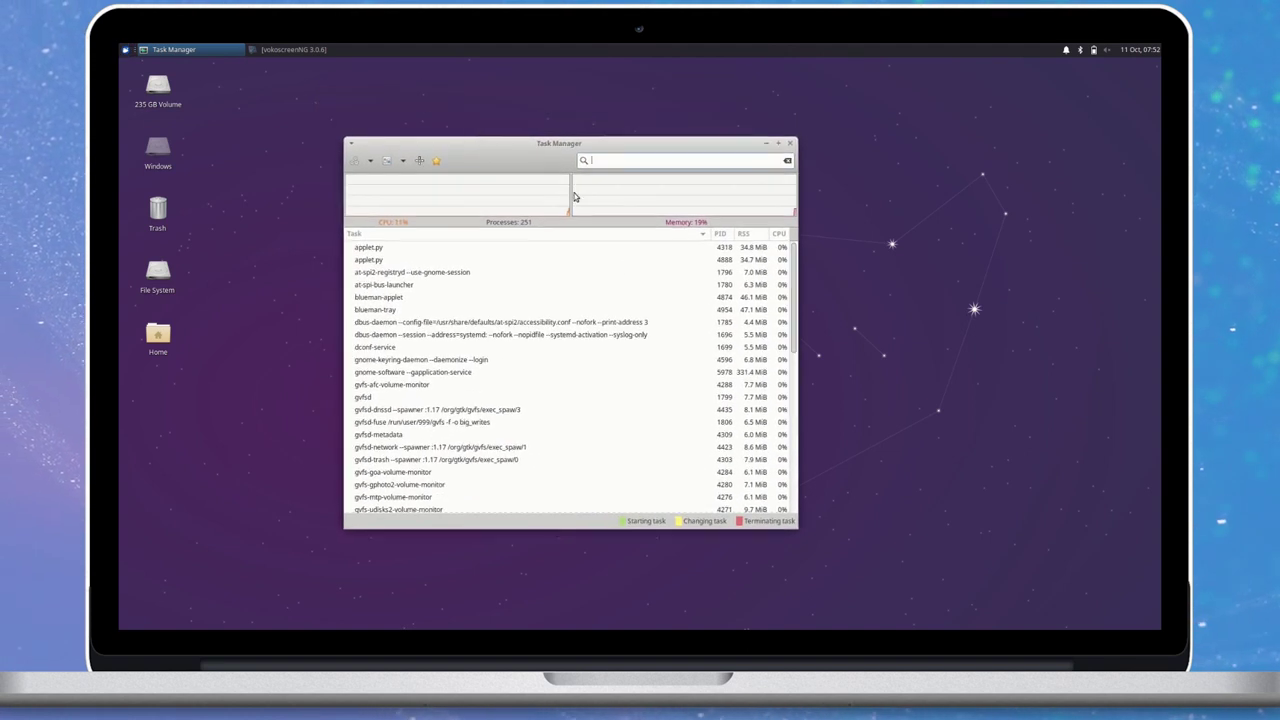
{"action": "left_click", "coordinate": [754, 236]}
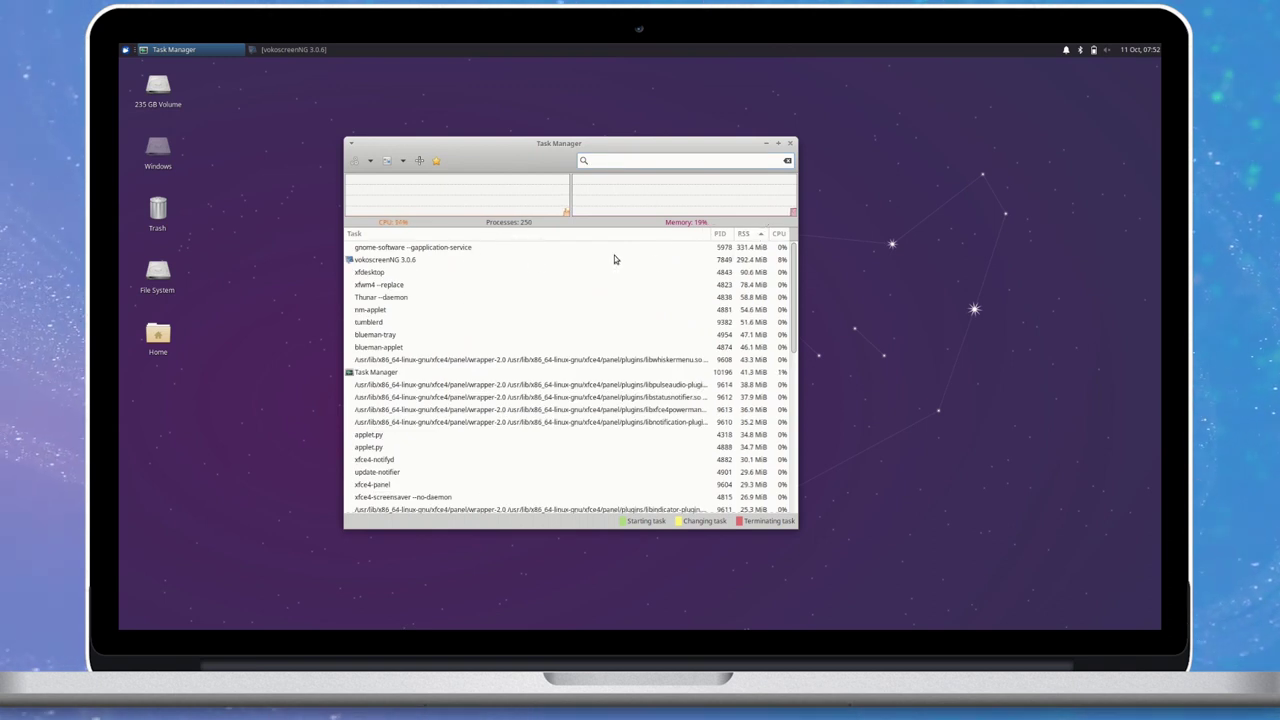
{"action": "left_click", "coordinate": [766, 143]}
Start Terminal Emulator by searching 'terminal' in the Whisker menu.
{"action": "left_click", "coordinate": [125, 49]}
{"action": "type", "text": "terminal"}
{"action": "key", "text": "Return"}
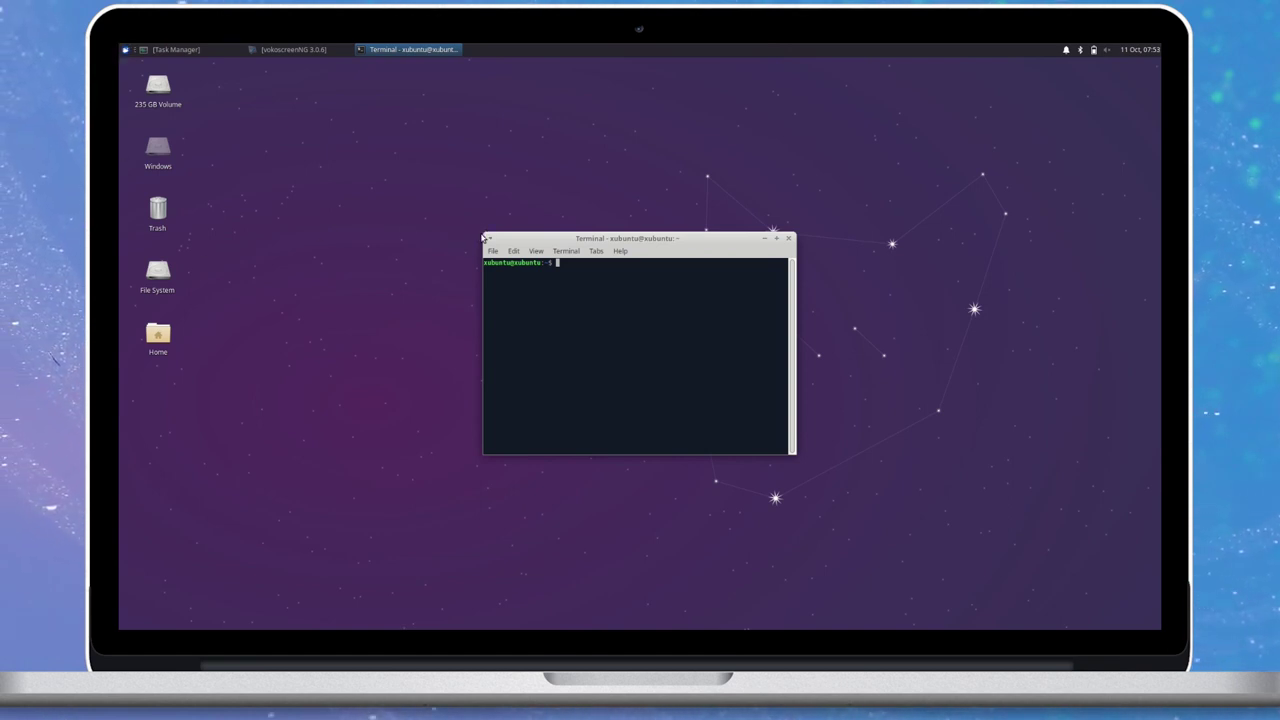
Enlarge and reposition the terminal, run top, then close the terminal.
{"action": "left_click_drag", "start_coordinate": [487, 236], "coordinate": [203, 83]}
{"action": "left_click_drag", "start_coordinate": [394, 89], "coordinate": [556, 192]}
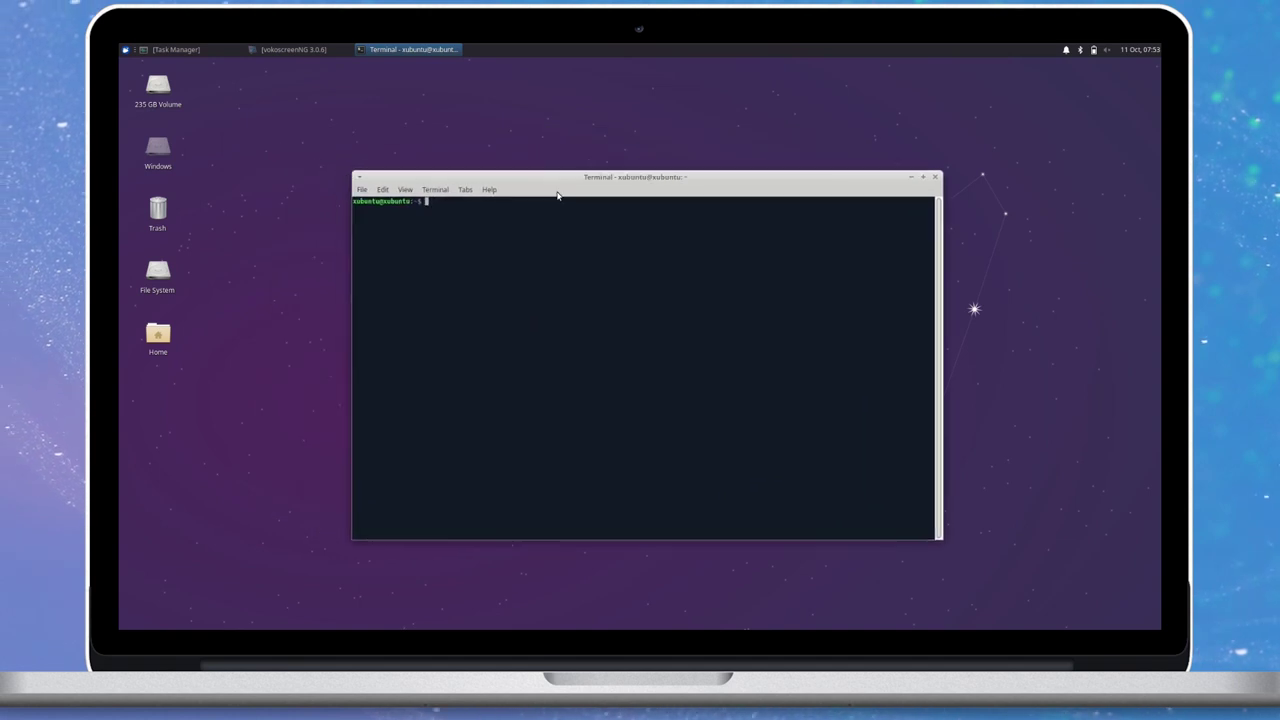
{"action": "key", "text": "Return"}
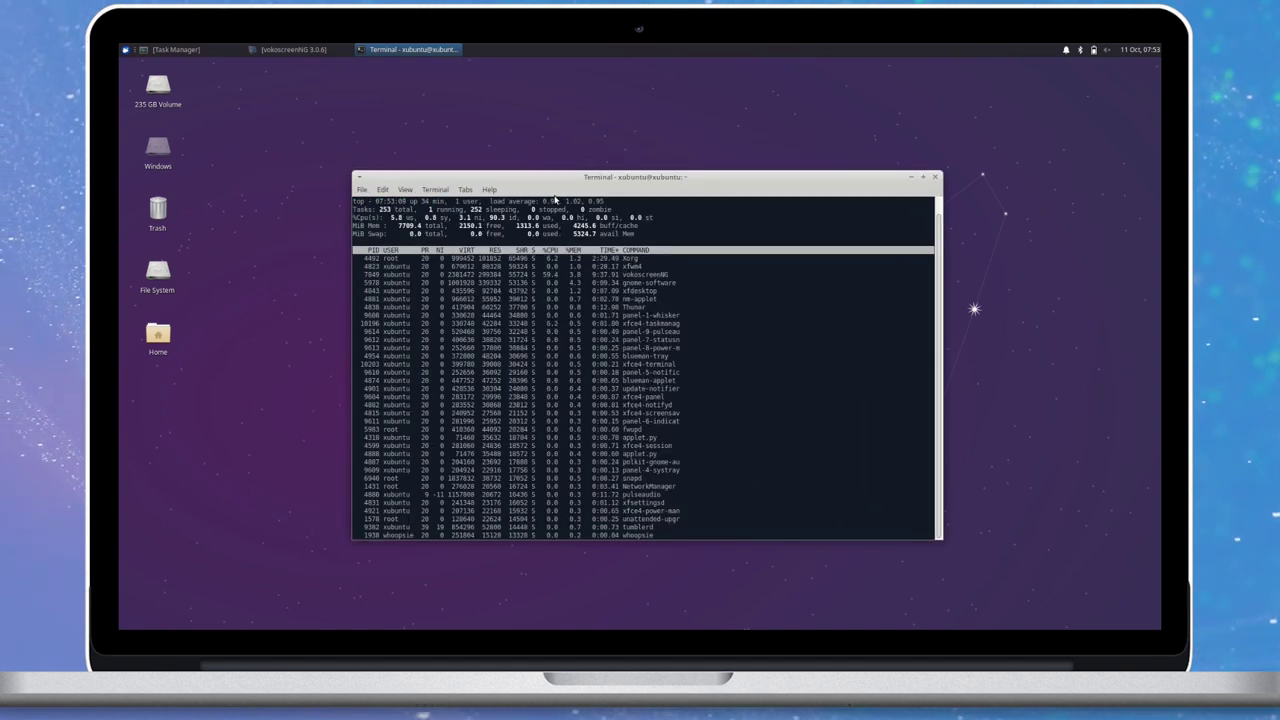
{"action": "key", "text": "alt+F4"}
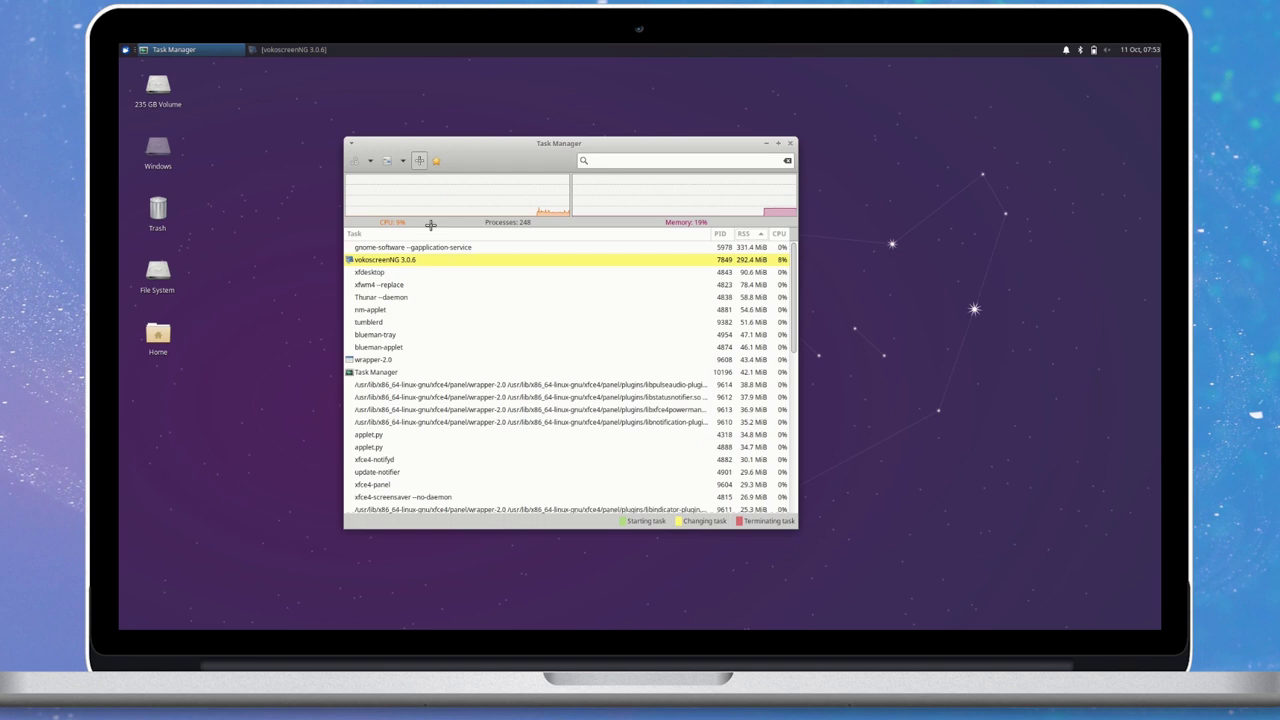
Use Task Manager's identify-window tool, view its About information, then quit Task Manager.
{"action": "left_click", "coordinate": [566, 378]}
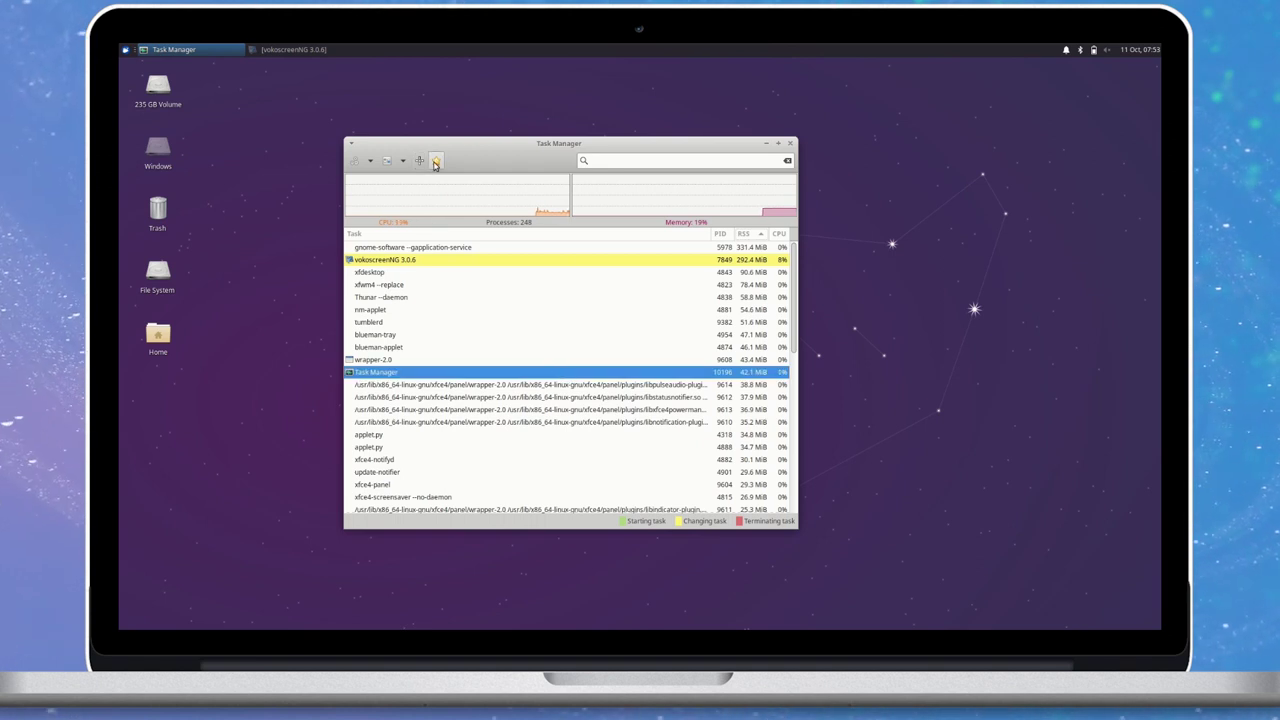
{"action": "left_click", "coordinate": [435, 164]}
{"action": "key", "text": "Escape"}
{"action": "key", "text": "alt+F4"}
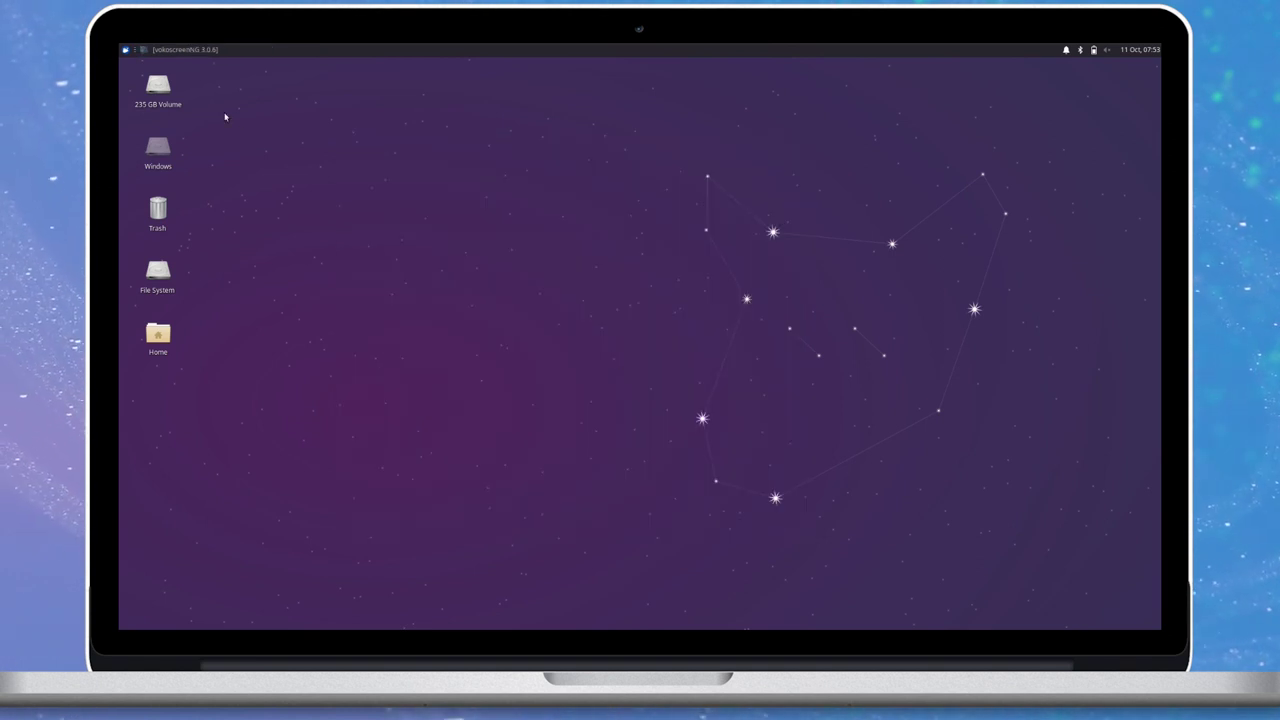
Launch Software via the 'softwa' search and dismiss the welcome message with Let's Go Shopping.
{"action": "left_click", "coordinate": [125, 50]}
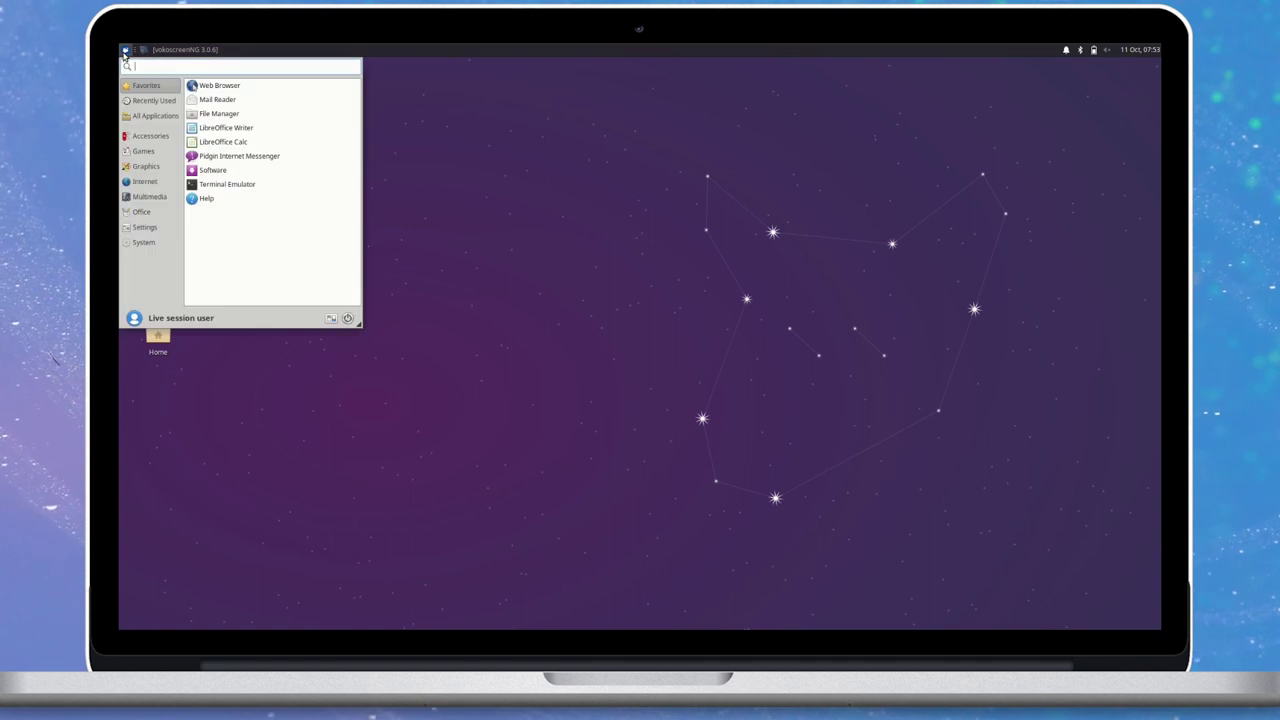
{"action": "type", "text": "software"}
{"action": "key", "text": "Return"}
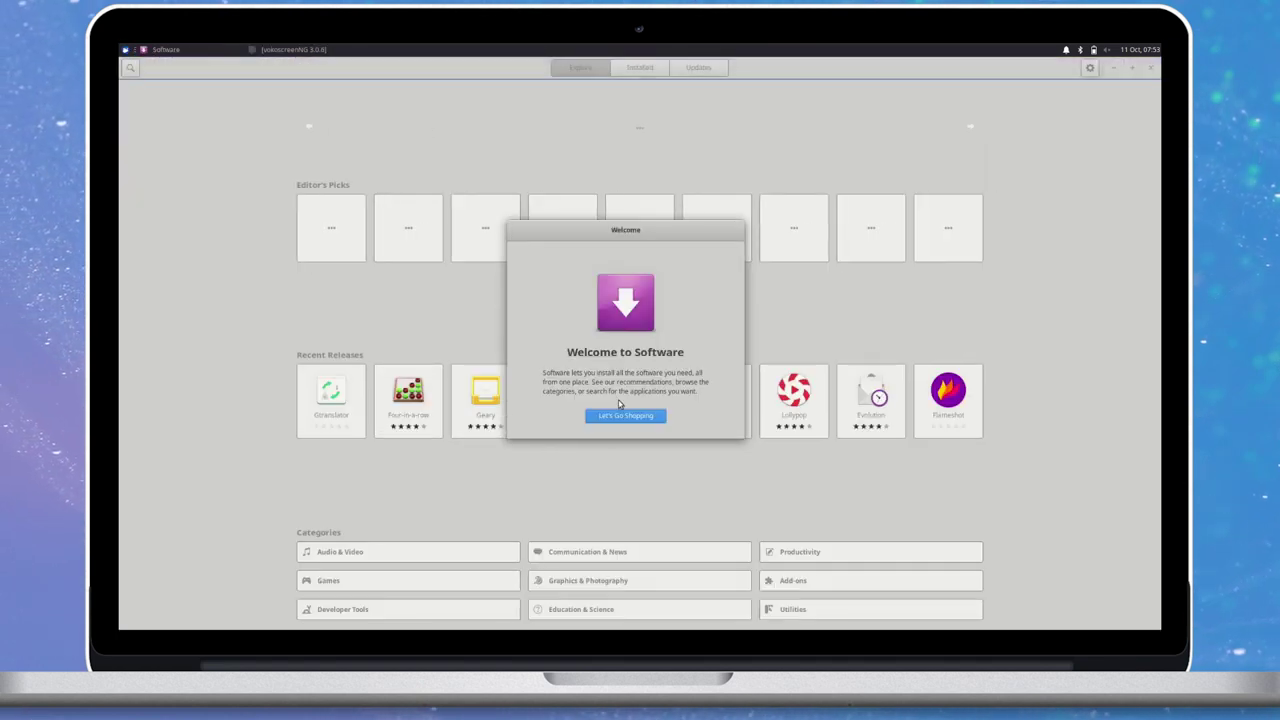
{"action": "left_click", "coordinate": [622, 416]}
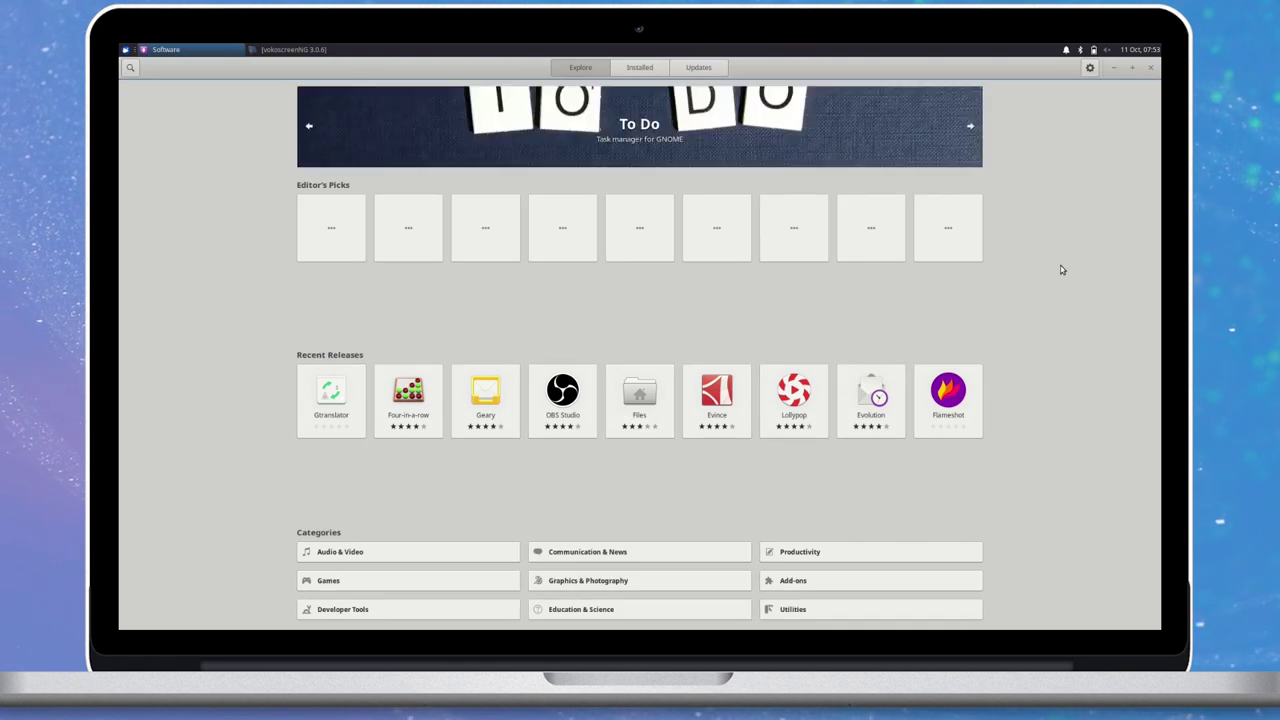
Scroll through the Explore page's recommended apps and open the sudoku-game details page.
{"action": "scroll", "coordinate": [887, 303], "scroll_direction": "down", "scroll_amount": 1}
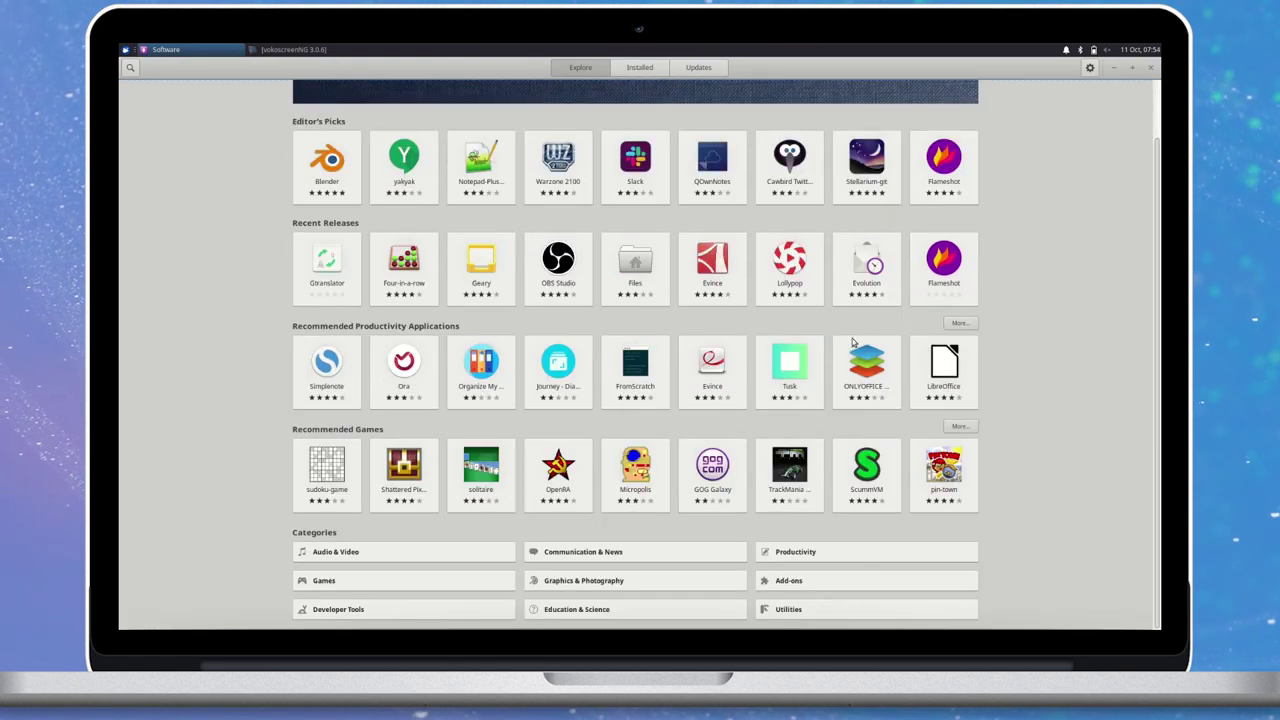
{"action": "scroll", "coordinate": [700, 390], "scroll_direction": "up", "scroll_amount": 1}
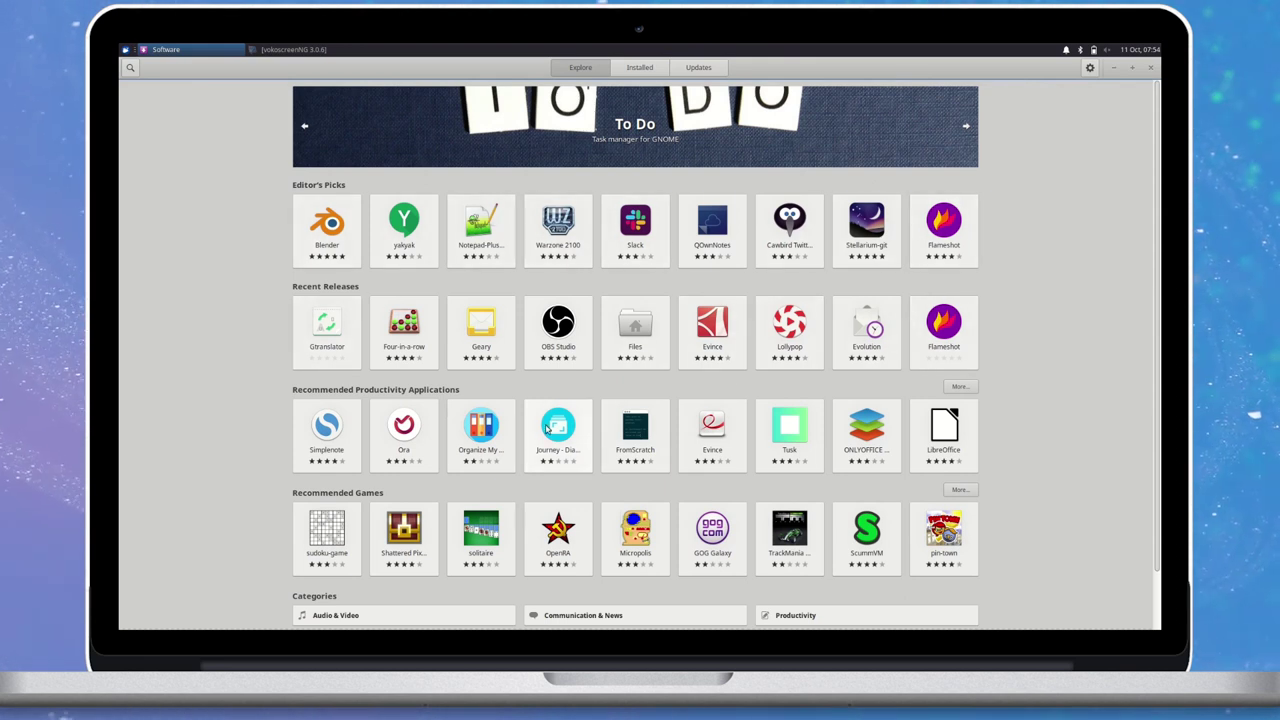
{"action": "scroll", "coordinate": [635, 472], "scroll_direction": "down", "scroll_amount": 1}
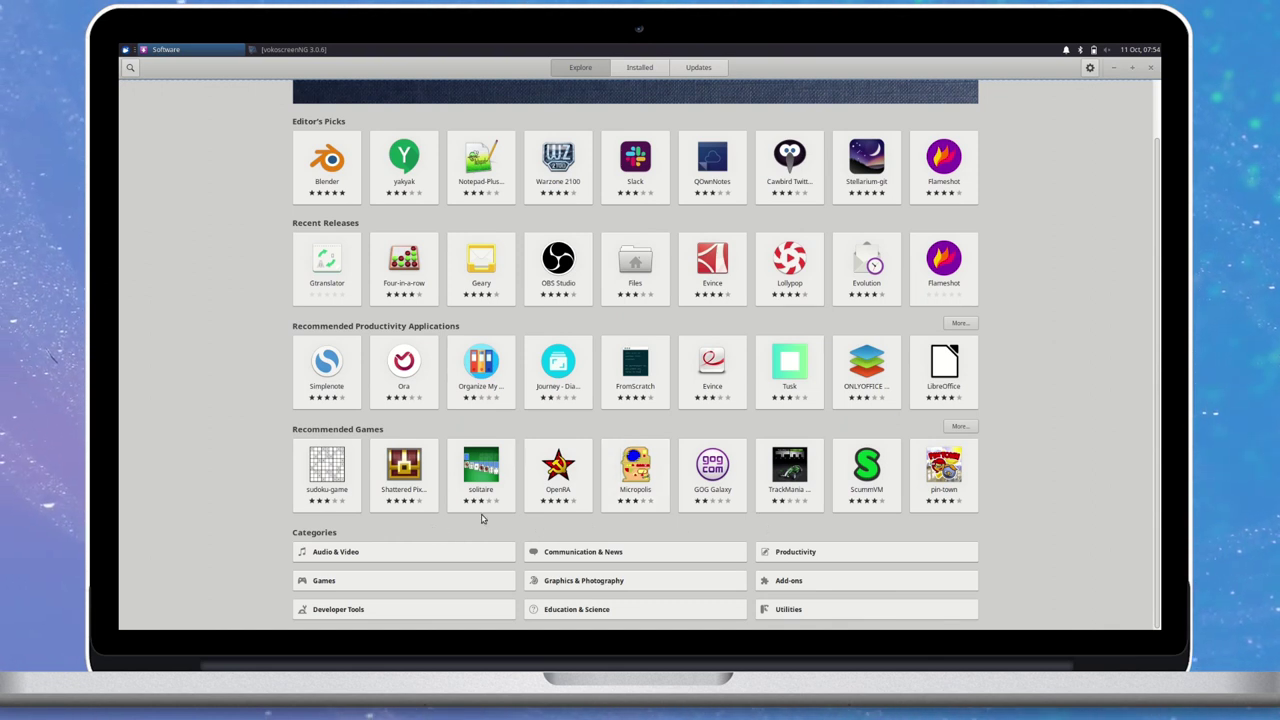
{"action": "left_click", "coordinate": [323, 479]}
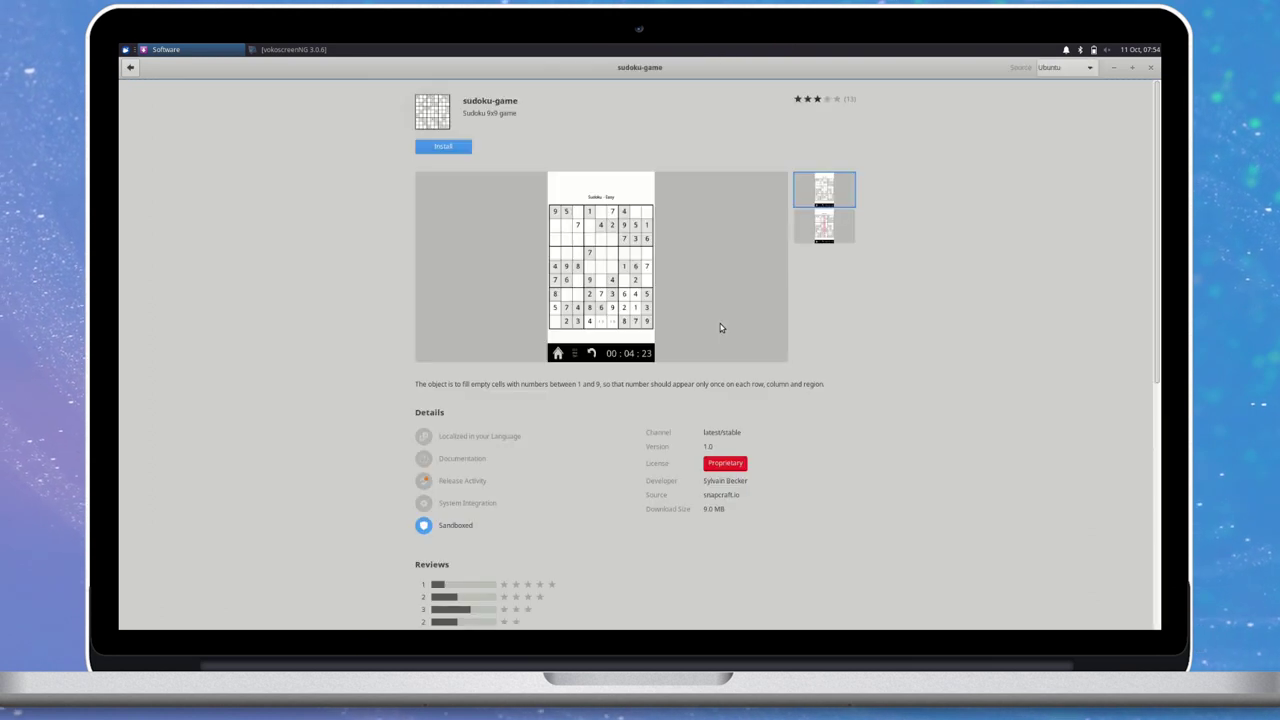
Install and launch sudoku-game, then enter 7 in an empty centre-box cell.
{"action": "left_click", "coordinate": [462, 146]}
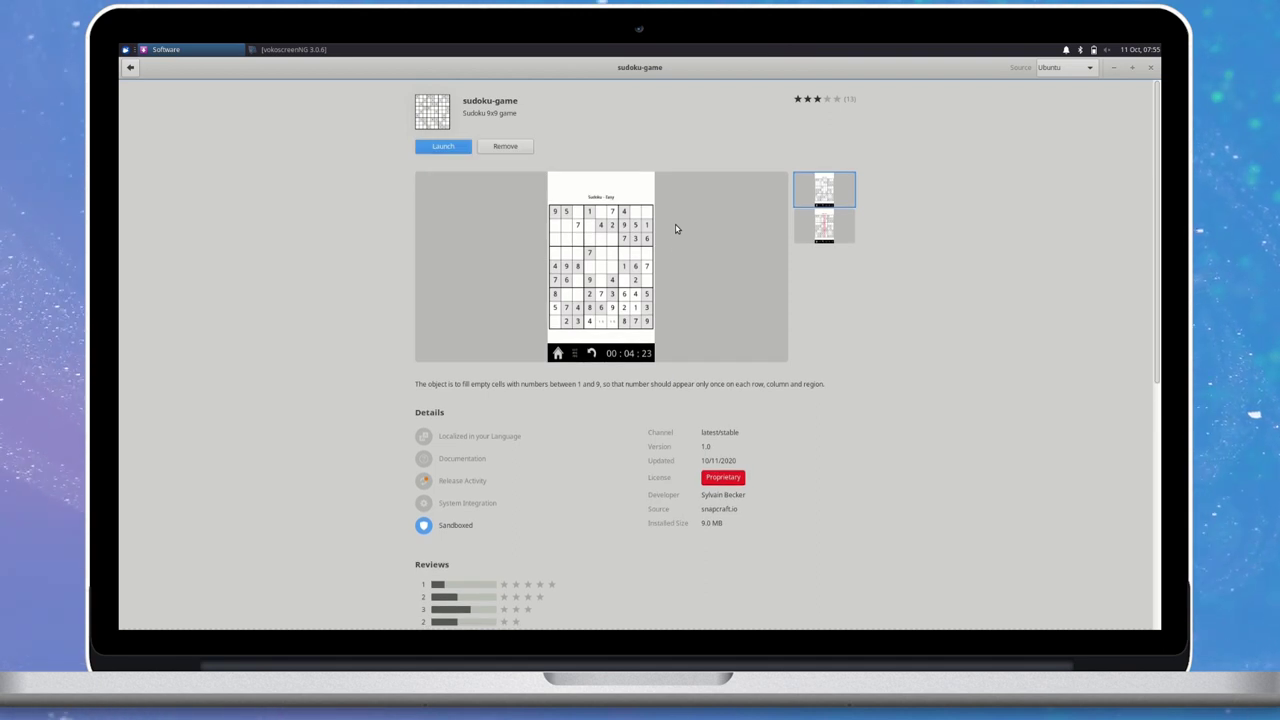
{"action": "left_click", "coordinate": [443, 147]}
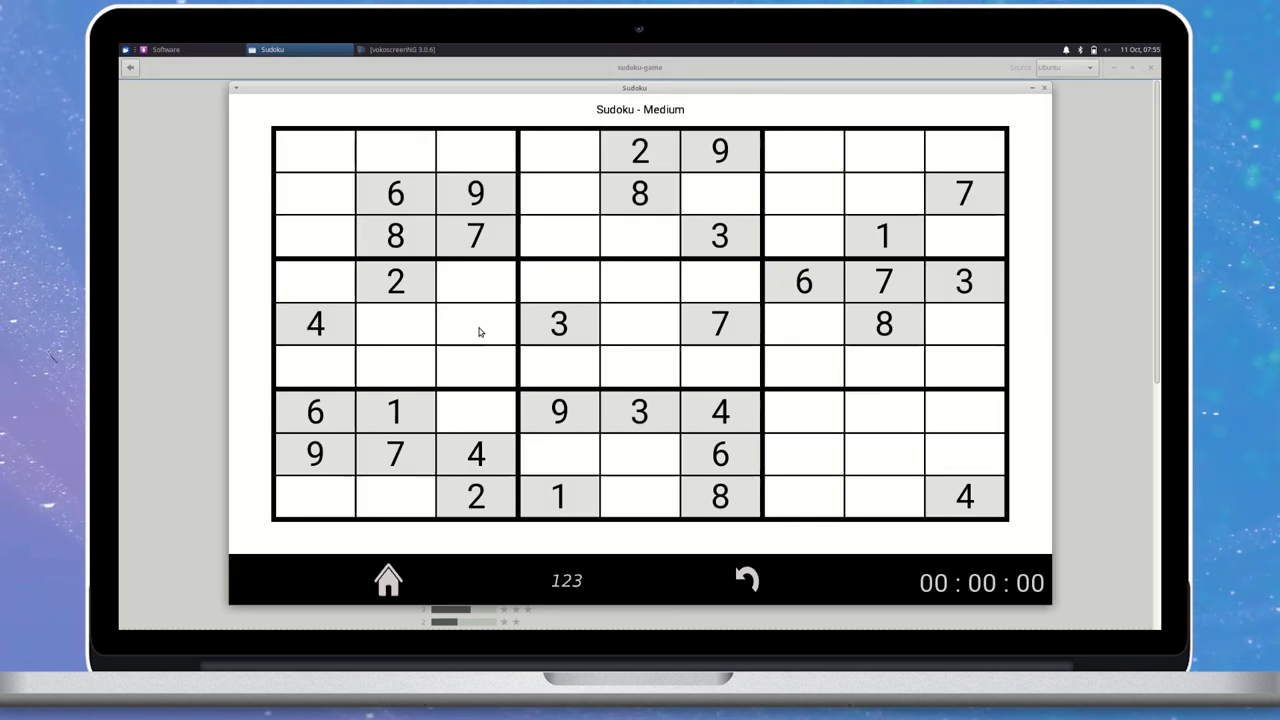
{"action": "left_click", "coordinate": [616, 290]}
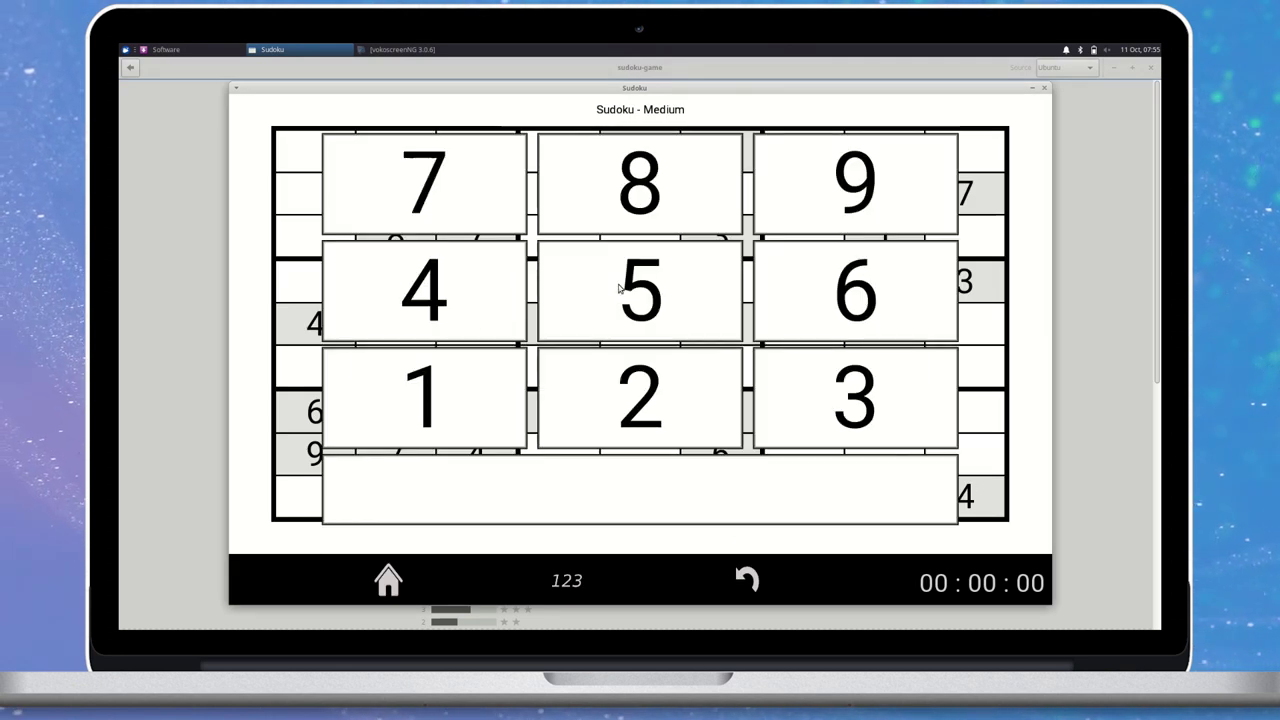
{"action": "left_click", "coordinate": [470, 206]}
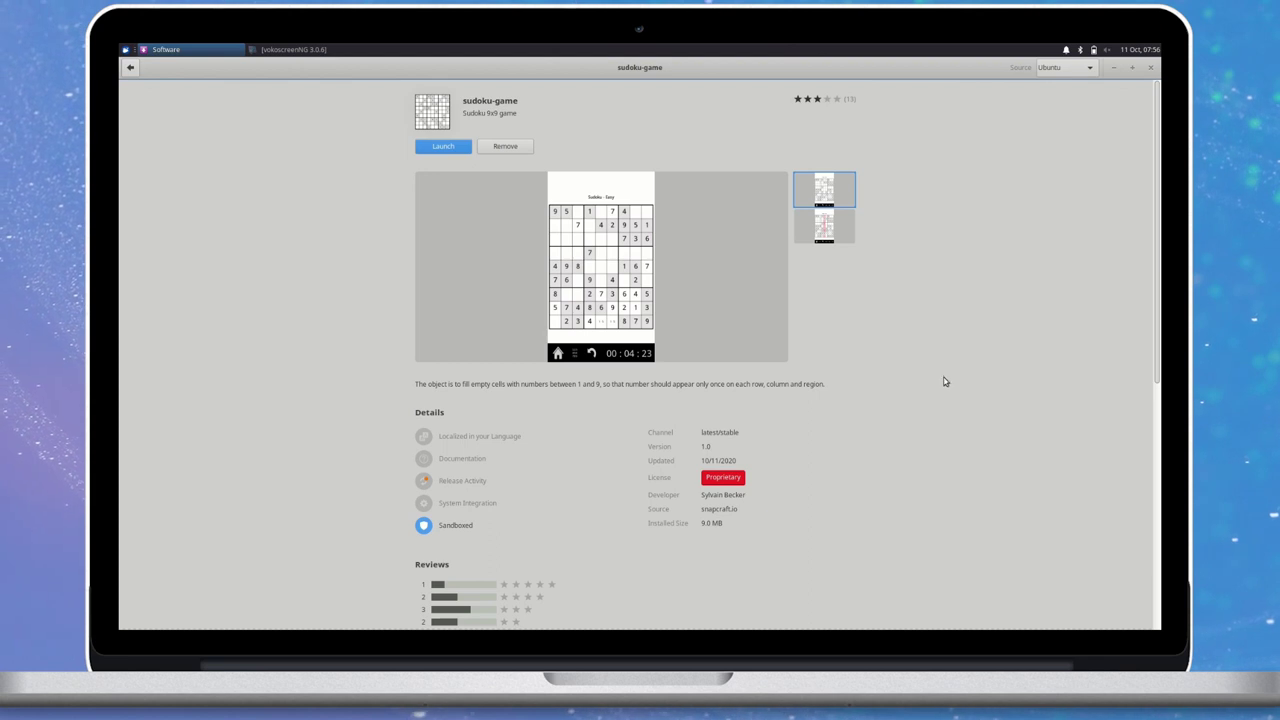
Check the Source release channel list, dismiss it, and close Software.
{"action": "left_click", "coordinate": [1092, 68]}
{"action": "left_click", "coordinate": [1077, 143]}
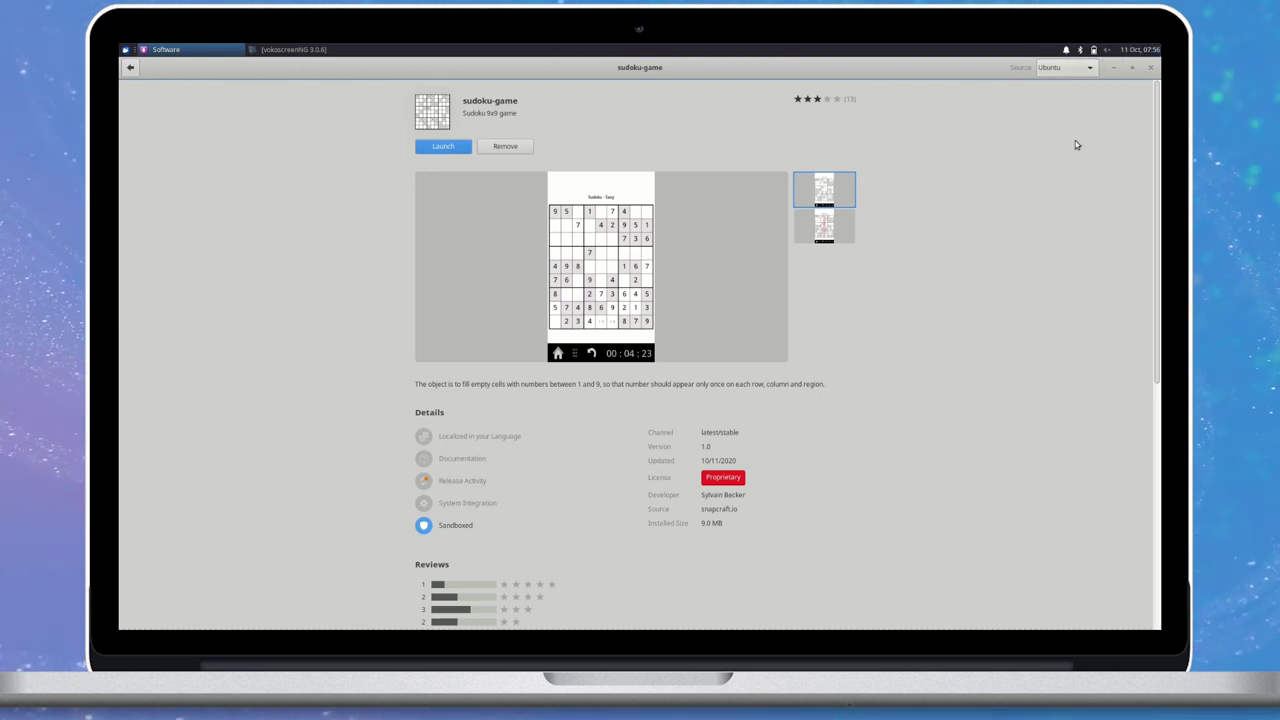
{"action": "left_click", "coordinate": [1150, 67]}
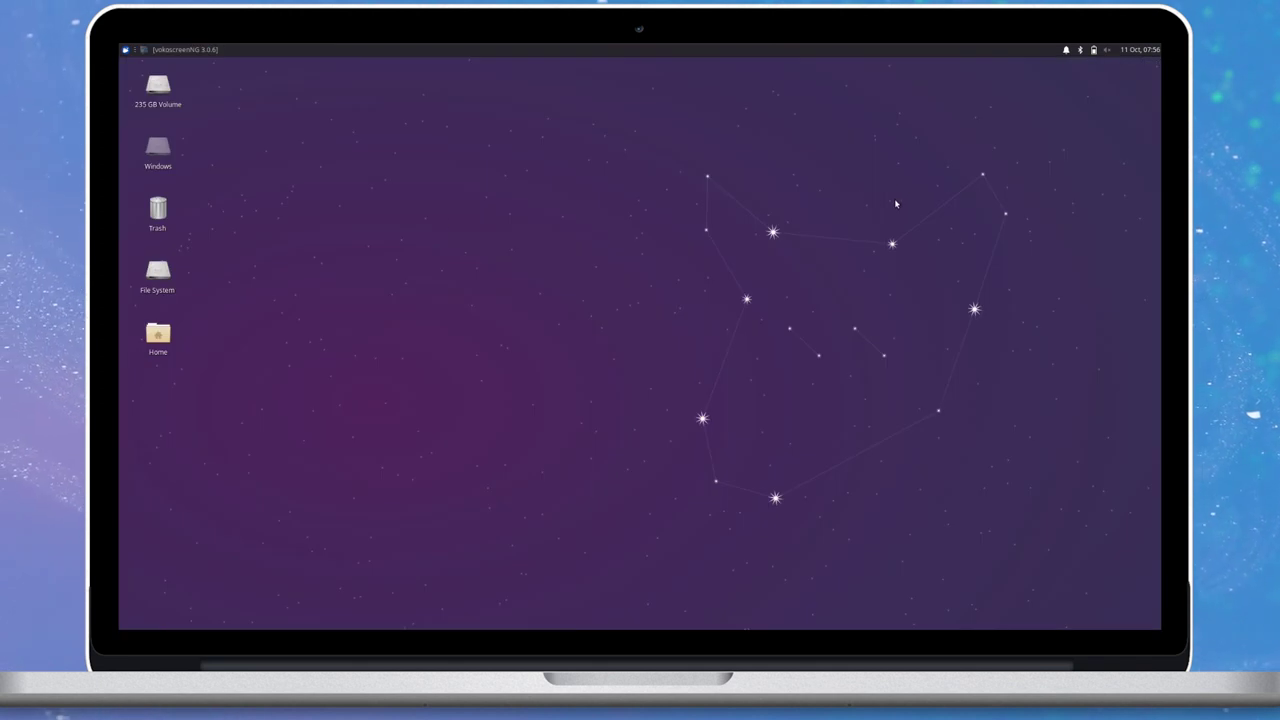
Launch Software Updater from the Whisker menu's Settings category.
{"action": "left_click", "coordinate": [123, 49]}
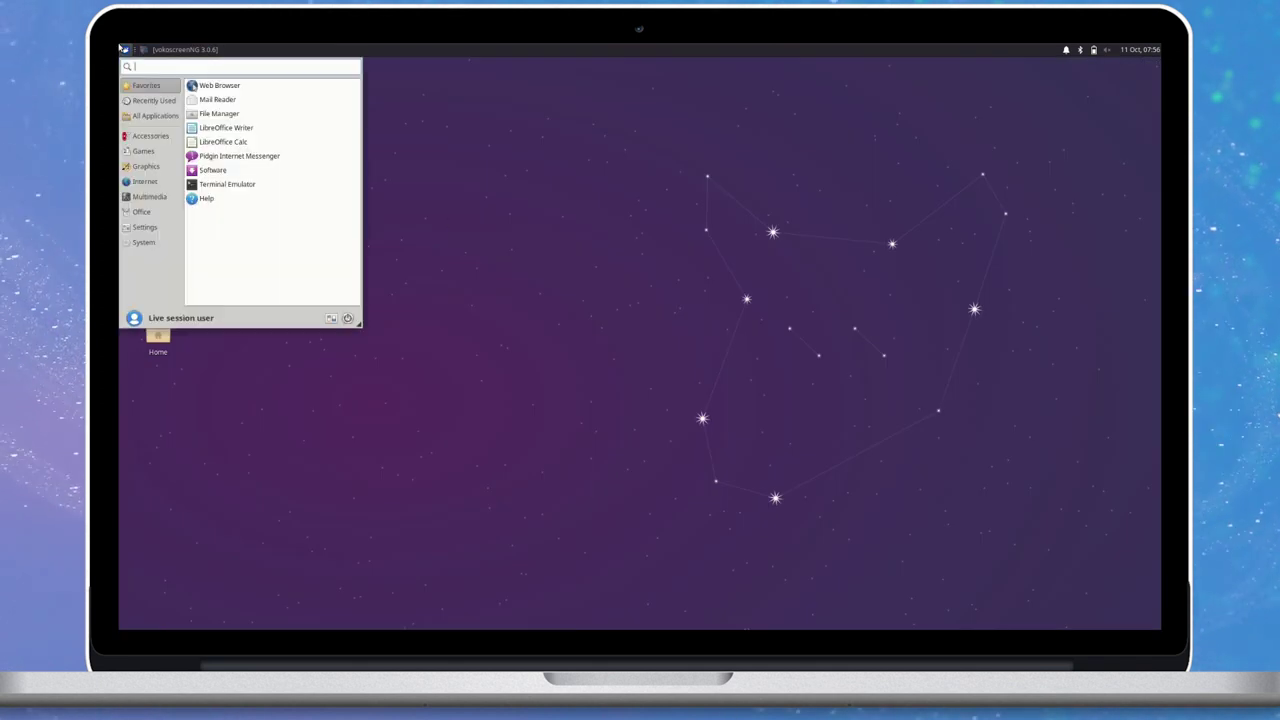
{"action": "left_click", "coordinate": [145, 227]}
{"action": "scroll", "coordinate": [286, 219], "scroll_direction": "down", "scroll_amount": 5}
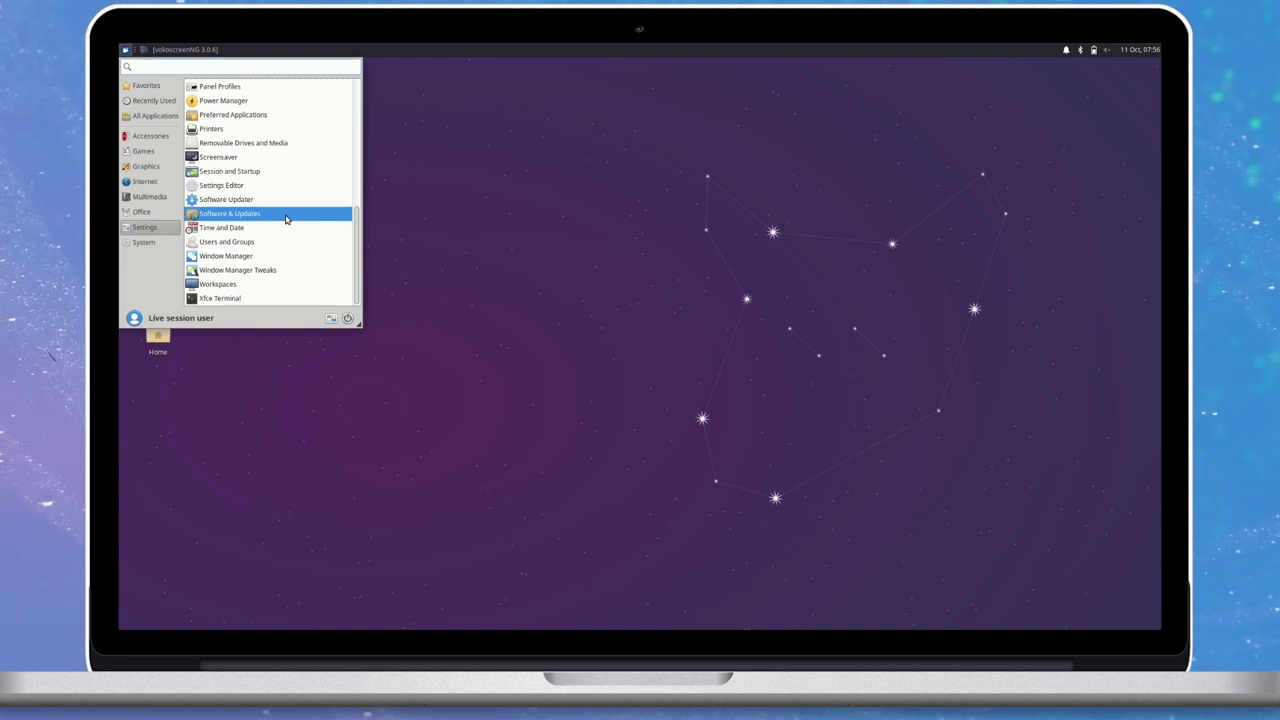
{"action": "left_click", "coordinate": [283, 199]}
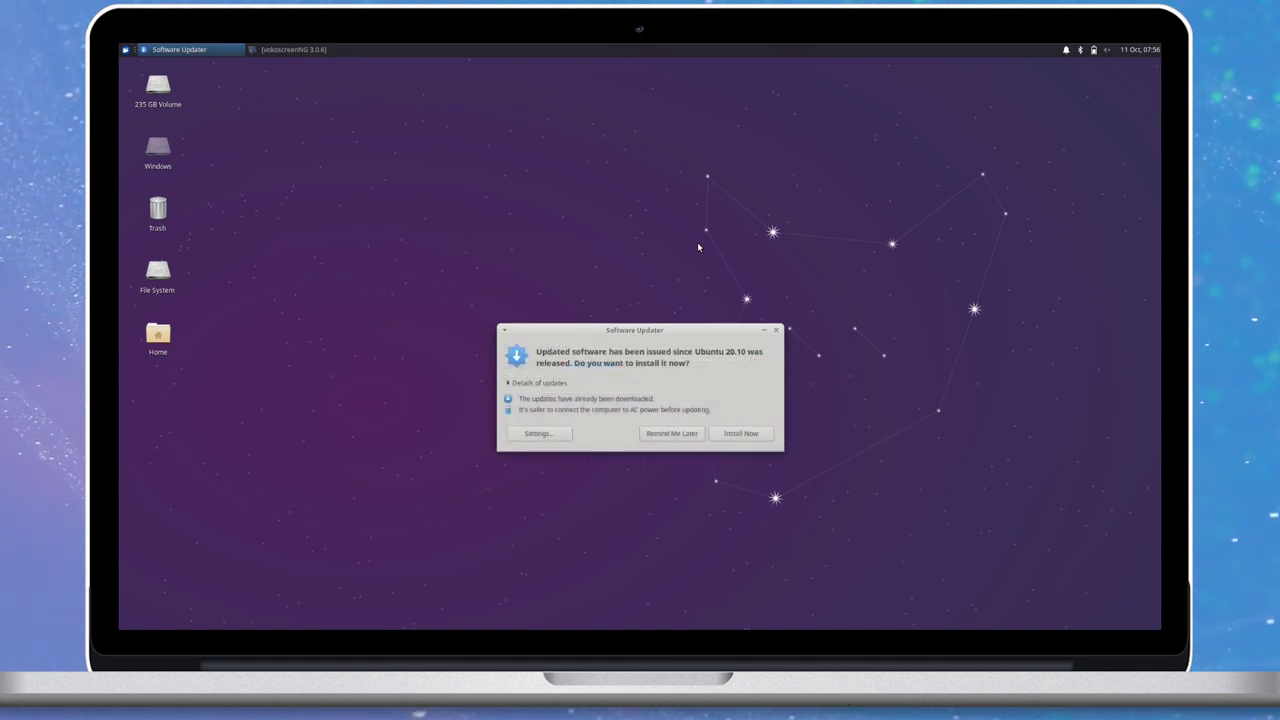
Review the update details, install the updates, and confirm the up-to-date message with OK.
{"action": "left_click", "coordinate": [531, 382]}
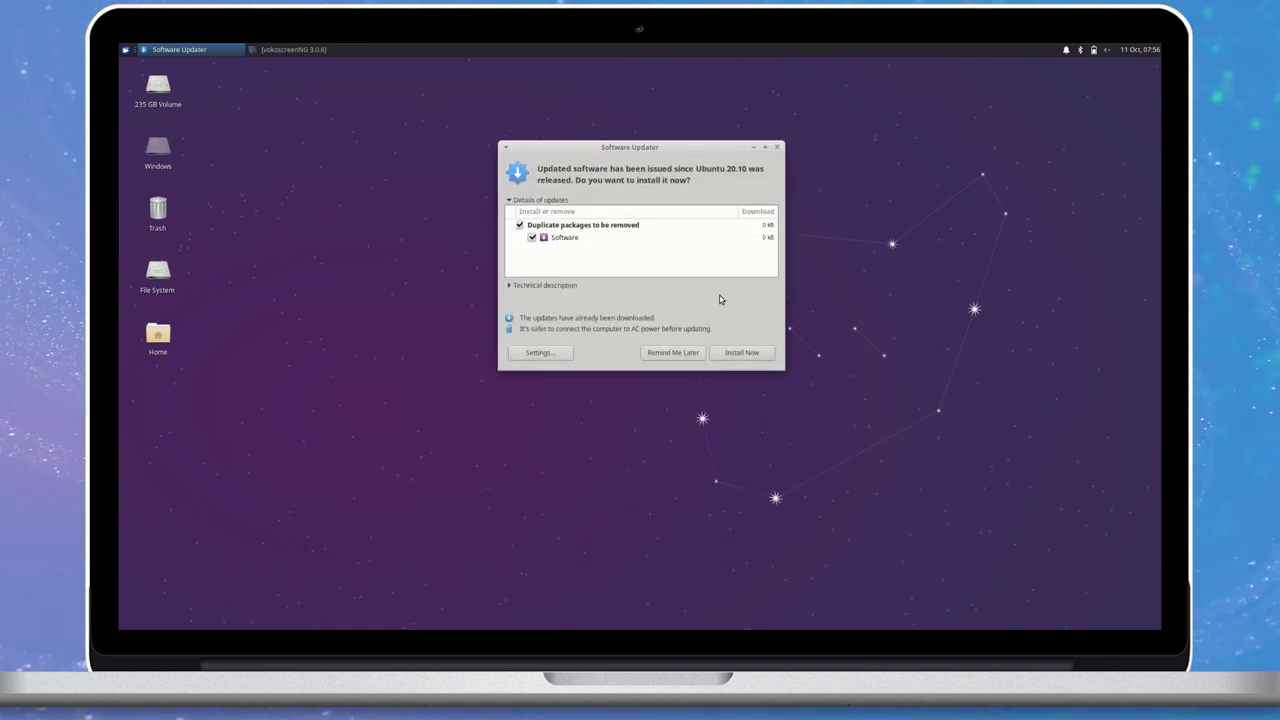
{"action": "key", "text": "Return"}
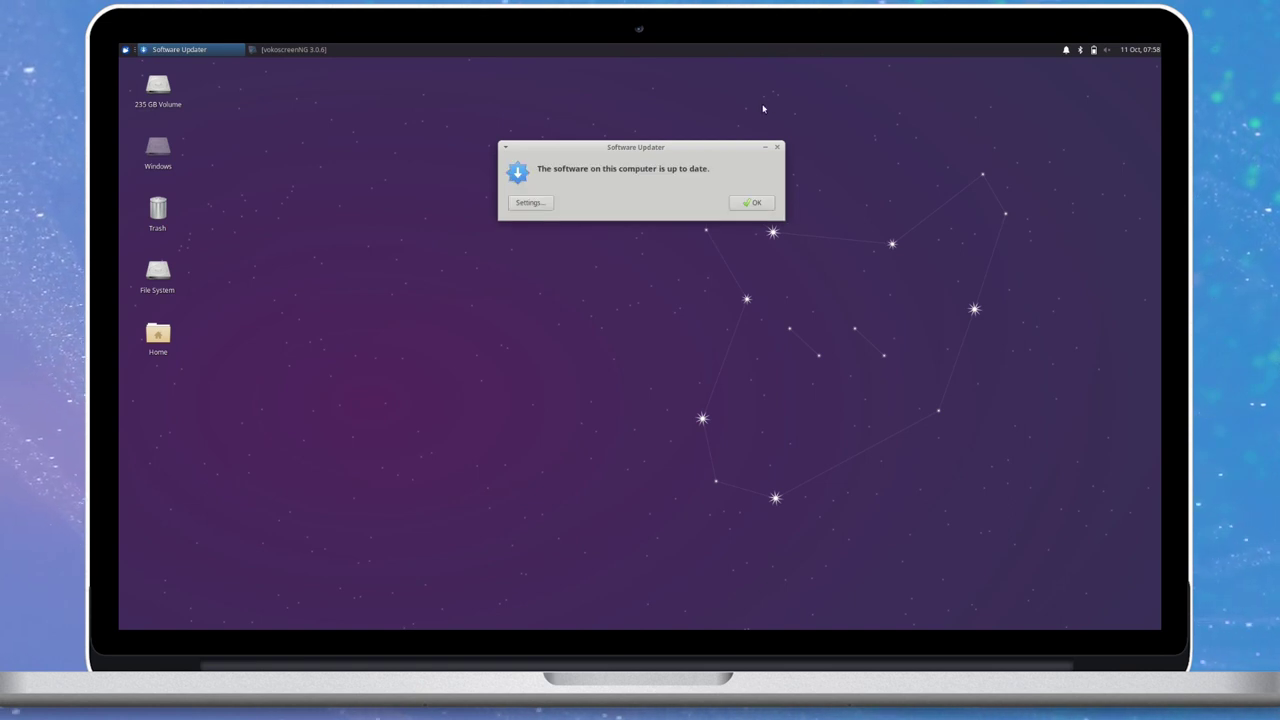
{"action": "left_click", "coordinate": [756, 203]}
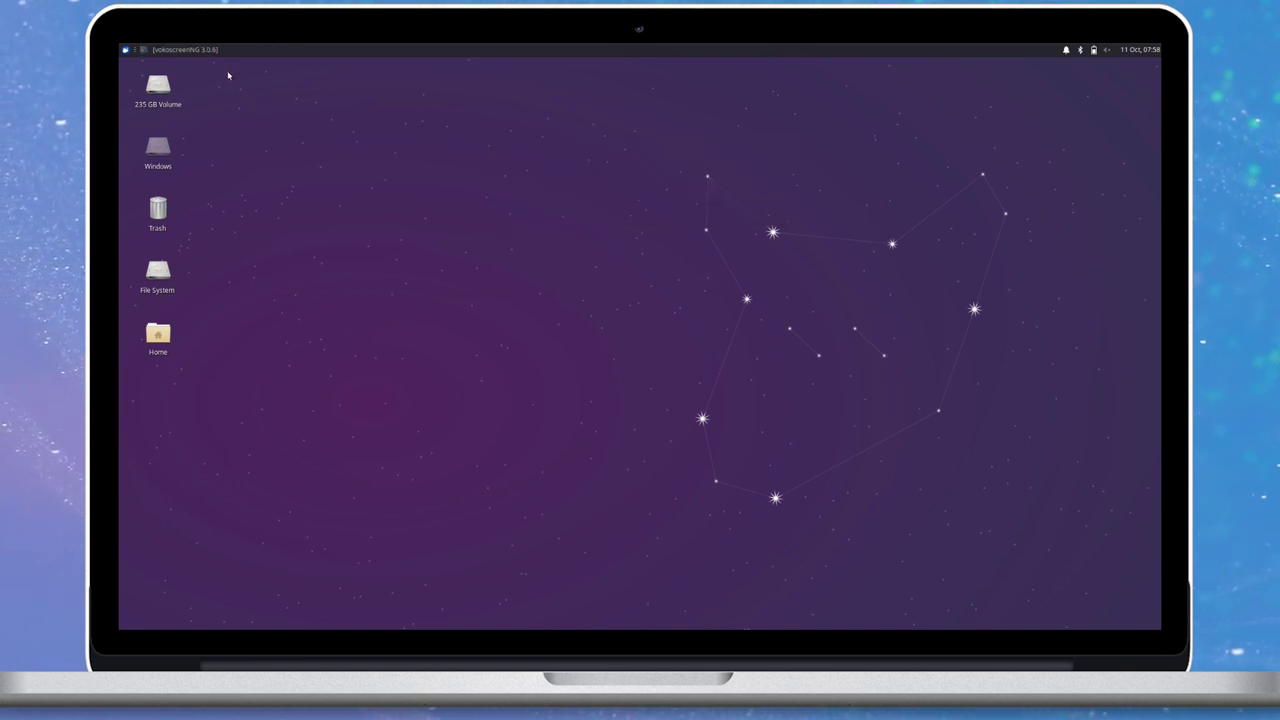
Open the Whisker menu and use its Log Out button to show the session options.
{"action": "left_click", "coordinate": [124, 49]}
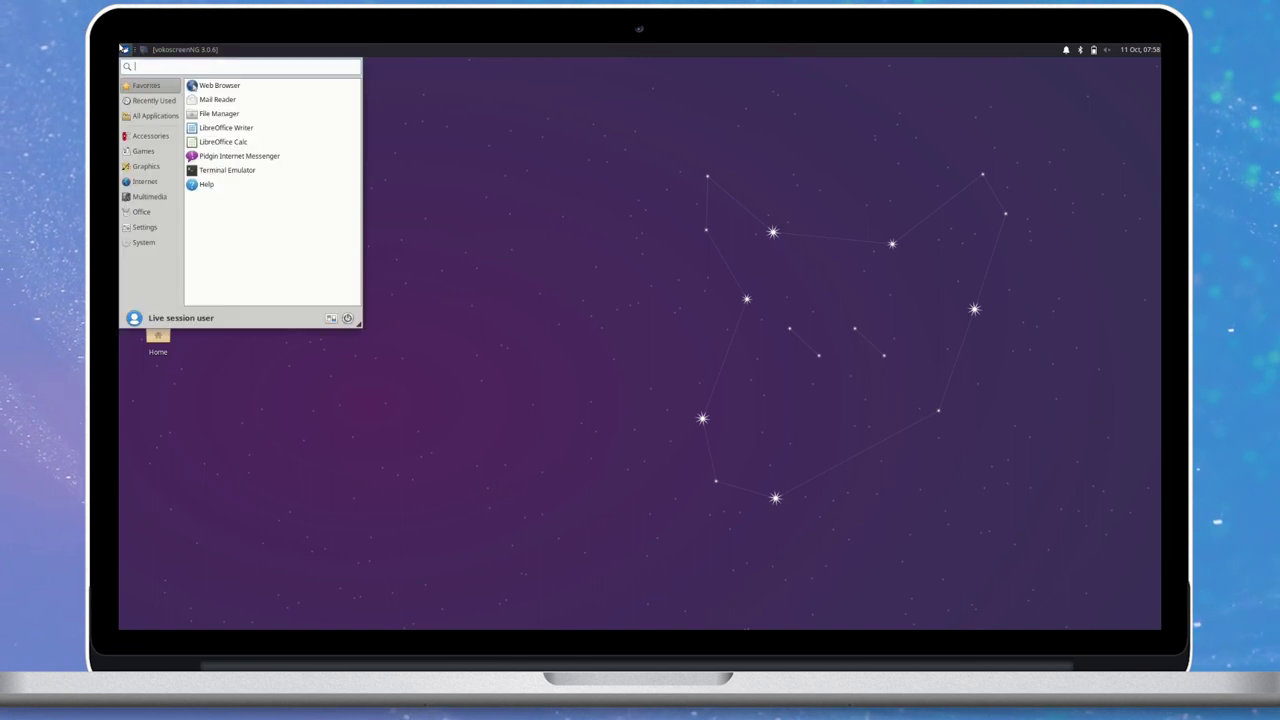
{"action": "left_click", "coordinate": [348, 319]}
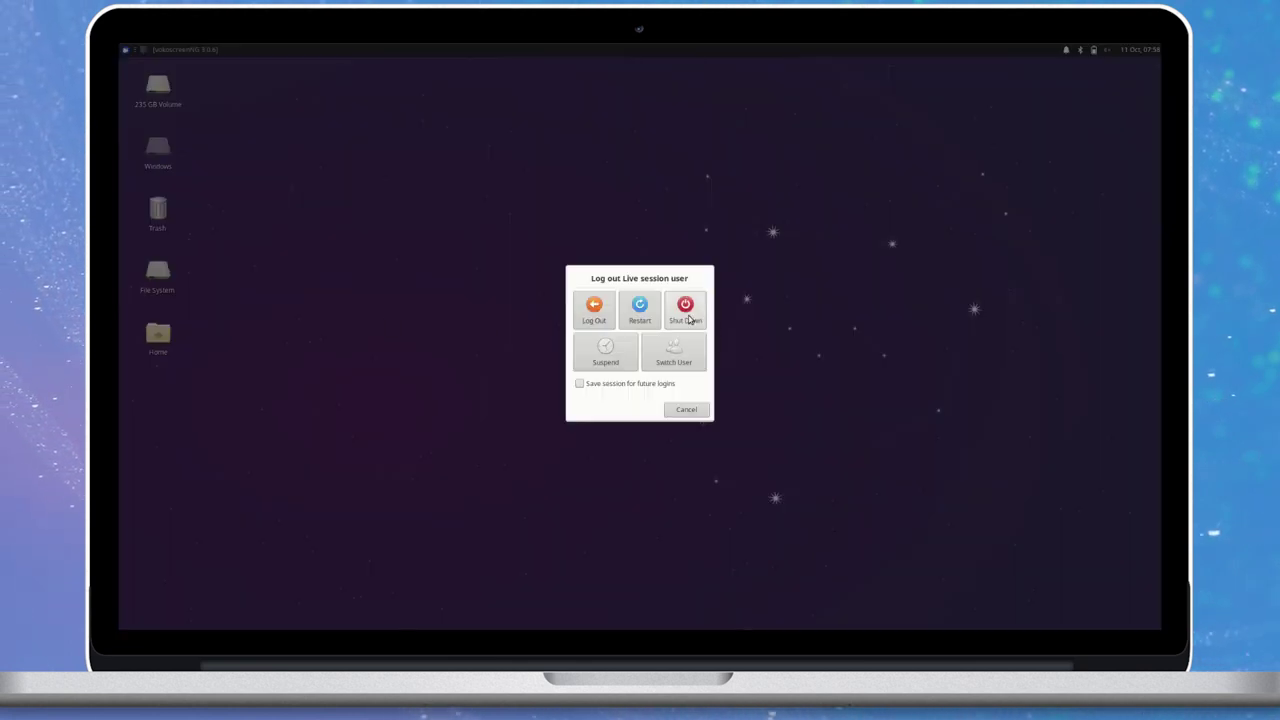